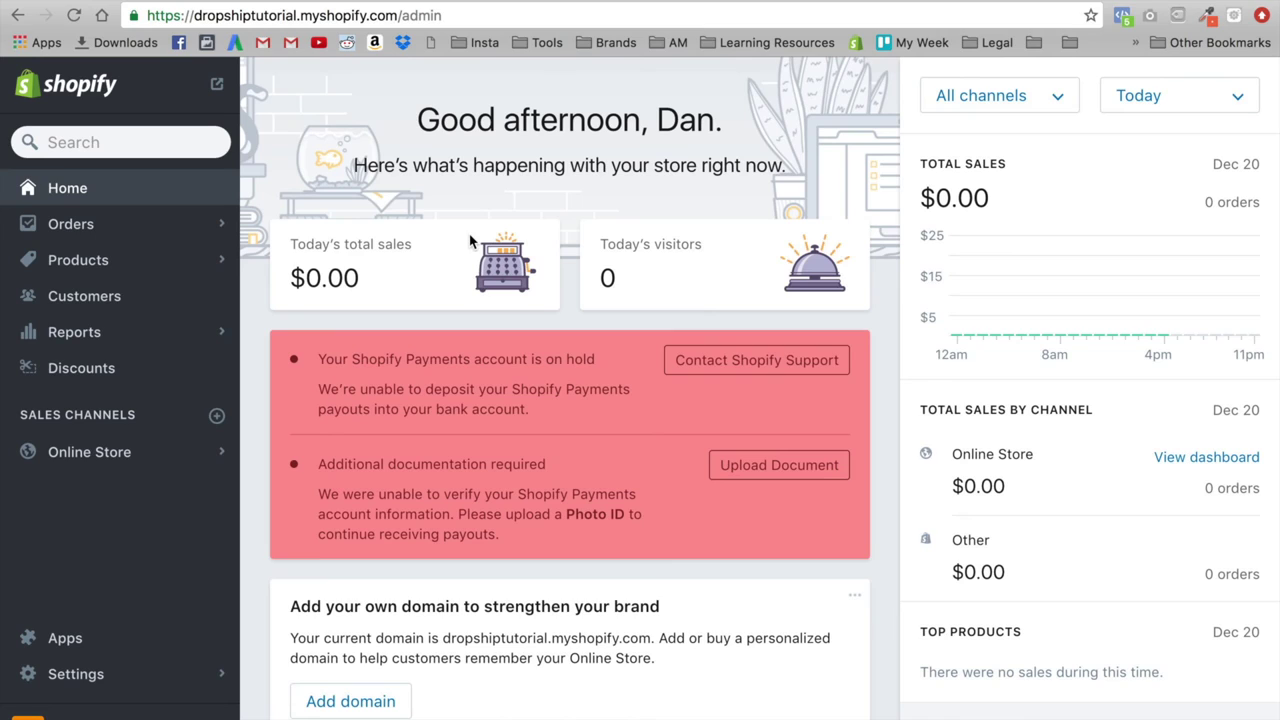
# Step: Open the Vantage app from the store's installed apps
pyautogui.click(38, 642)
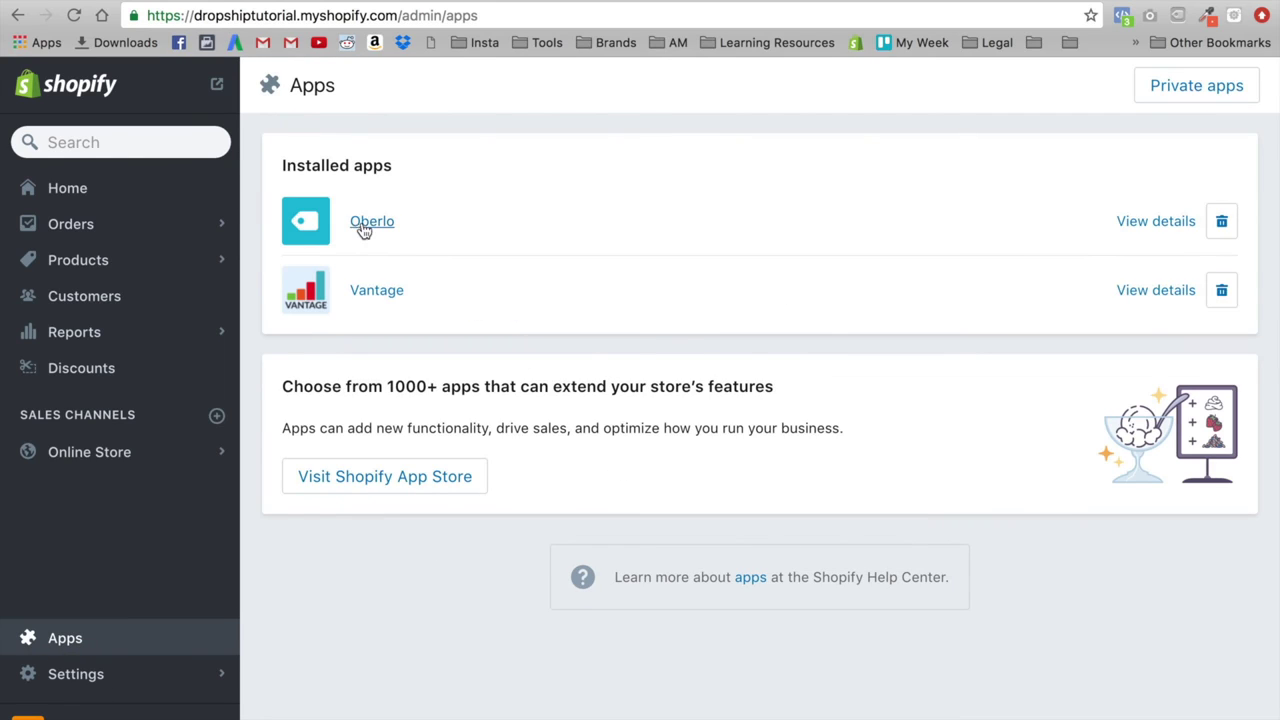
pyautogui.click(377, 294)
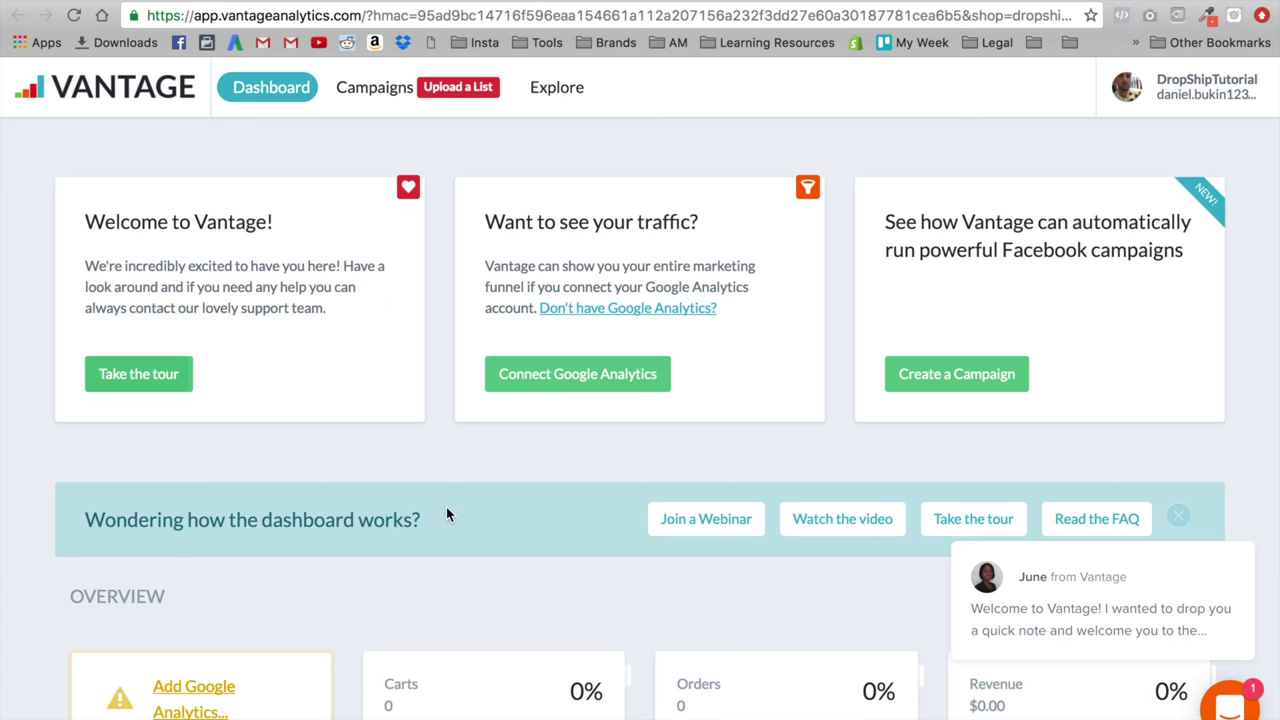
# Step: Examine the Vantage dashboard's overview, revenue timeline, abandoned carts, repeat customers and metrics sections
pyautogui.scroll(-4, 443, 520)
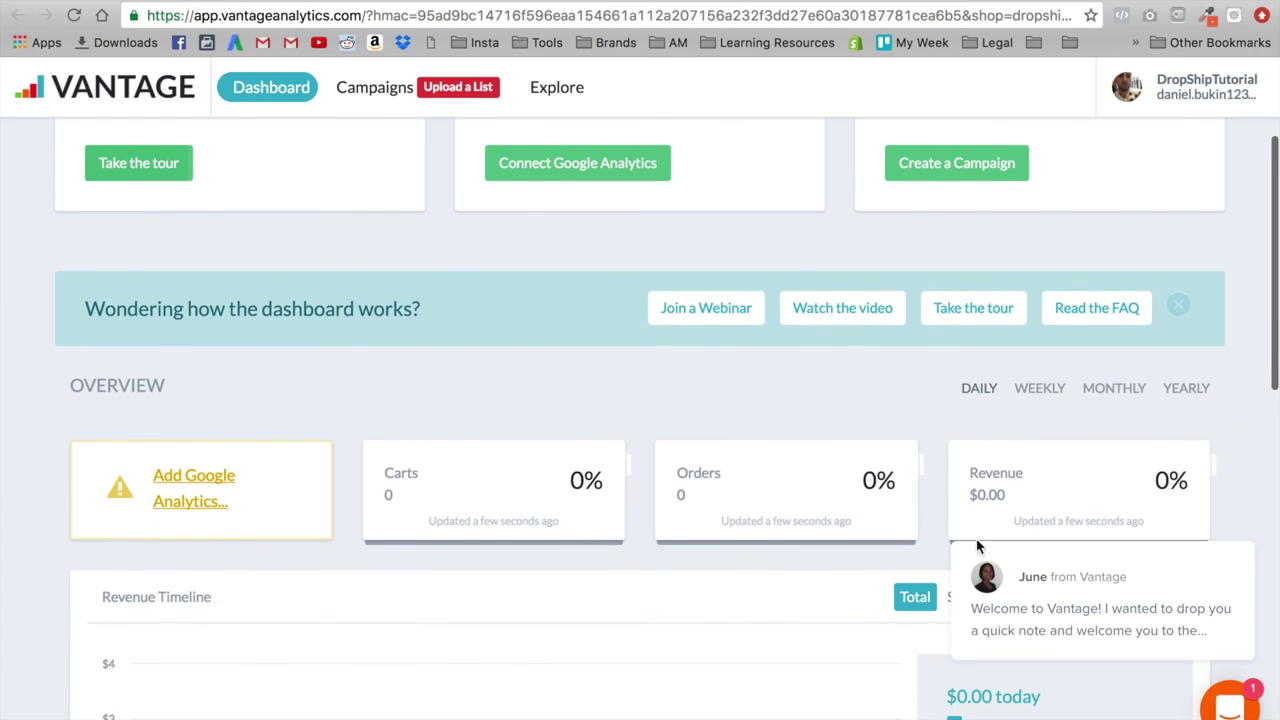
pyautogui.scroll(-3, 1088, 504)
pyautogui.scroll(-2, 1088, 504)
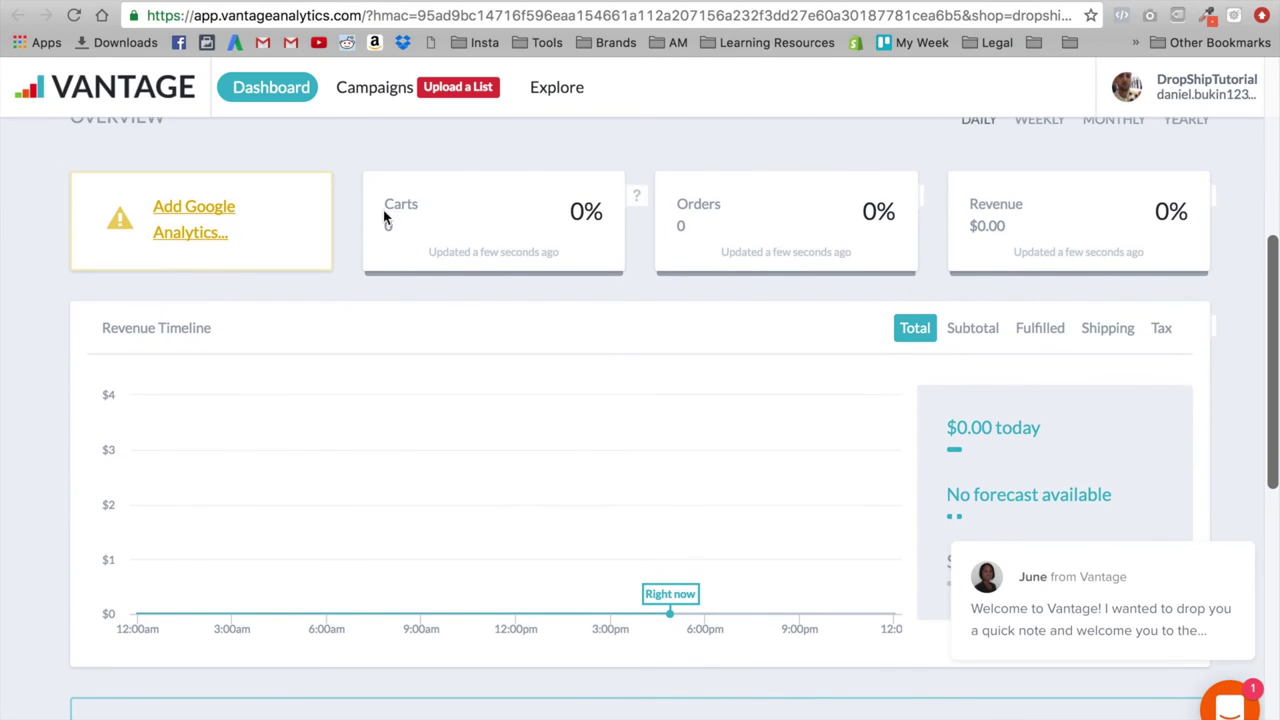
pyautogui.moveTo(498, 418)
pyautogui.scroll(-1, 498, 418)
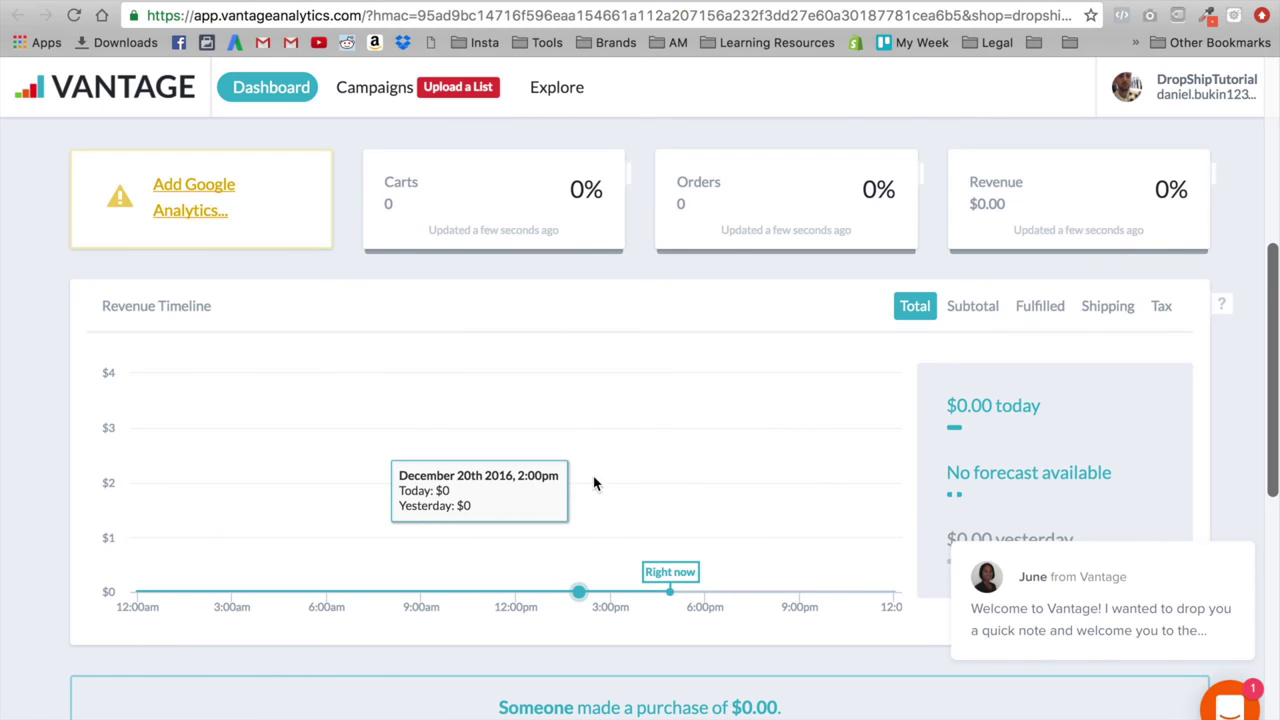
pyautogui.scroll(-3, 285, 386)
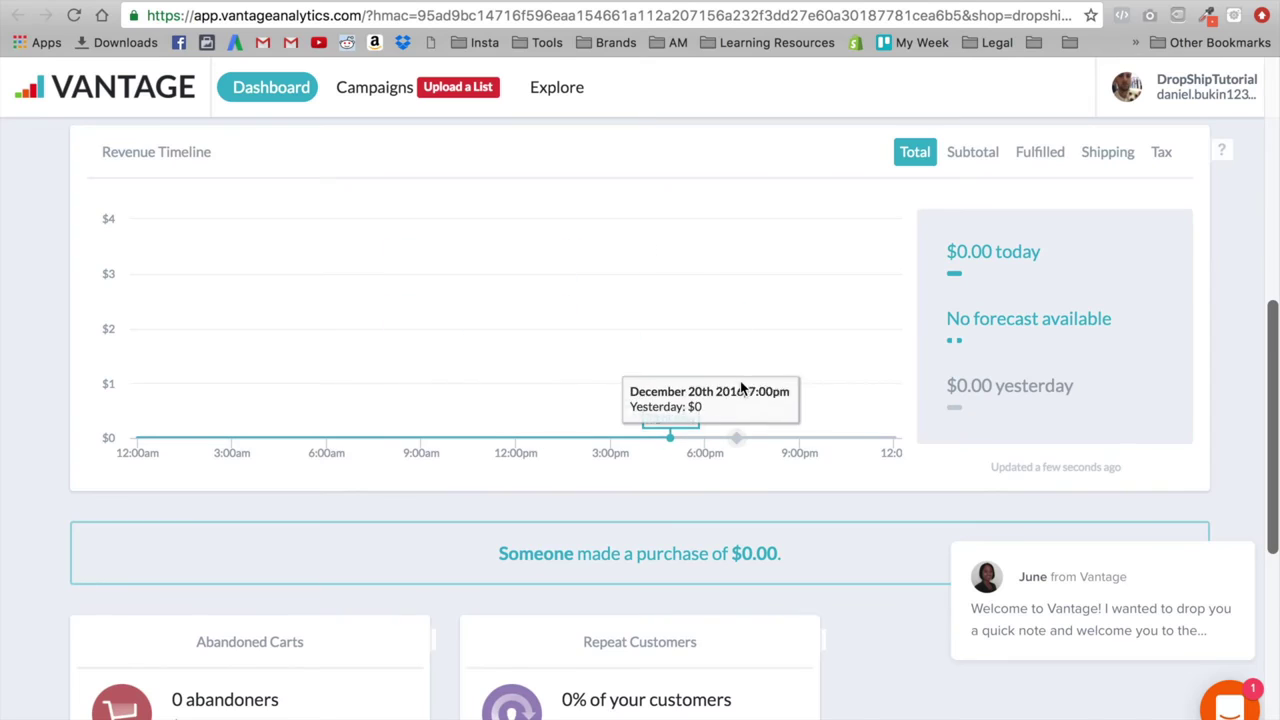
pyautogui.scroll(-3, 745, 440)
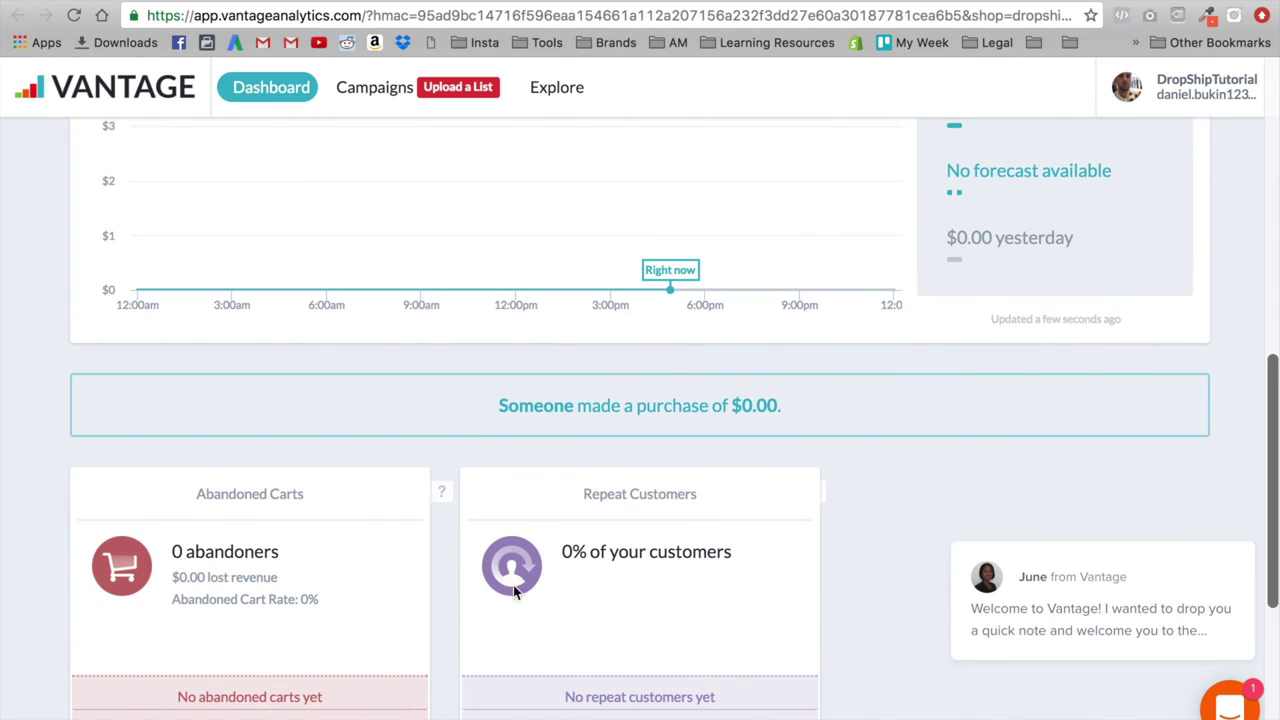
pyautogui.scroll(-2, 498, 416)
pyautogui.scroll(-4, 498, 416)
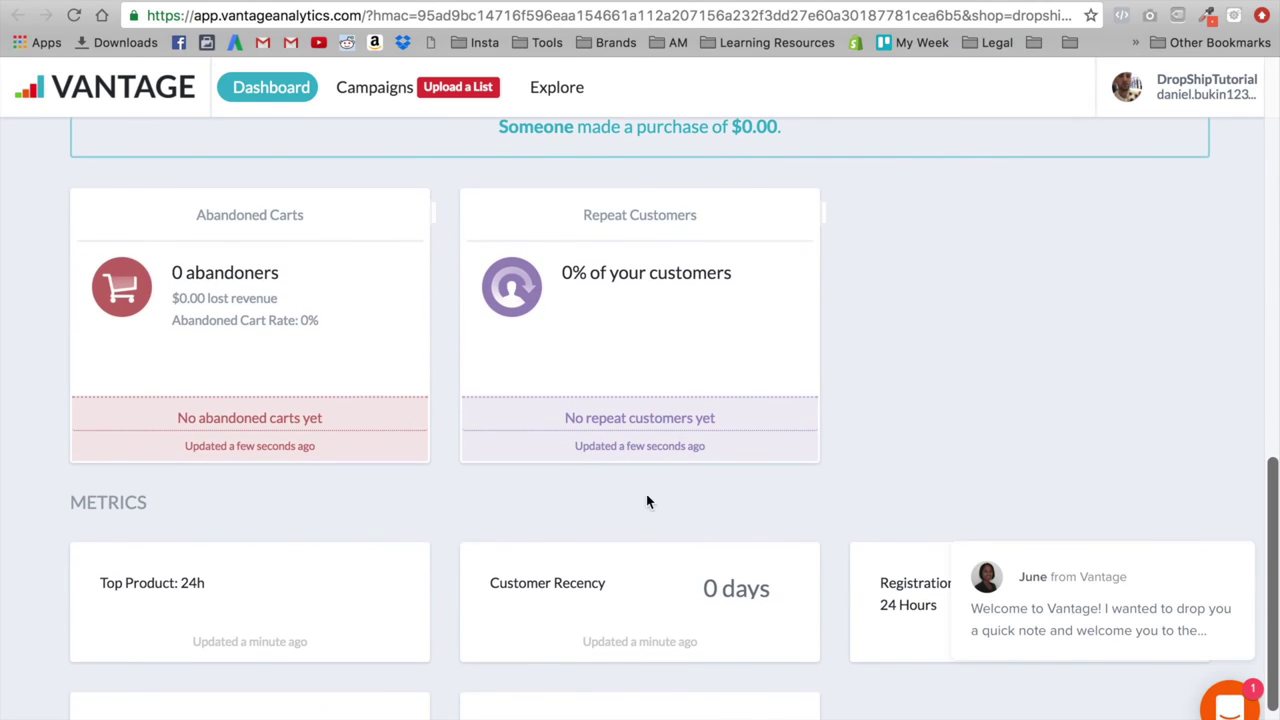
pyautogui.scroll(-3, 1026, 457)
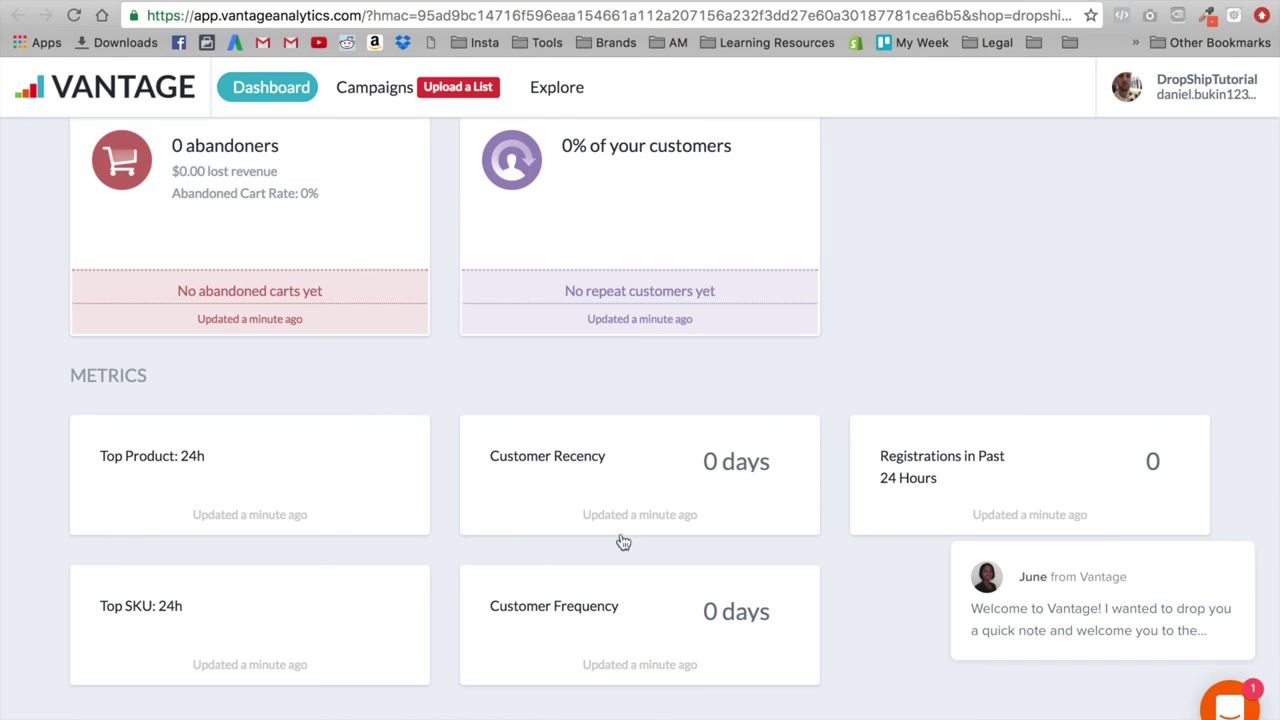
pyautogui.scroll(4, 628, 484)
pyautogui.scroll(8, 626, 481)
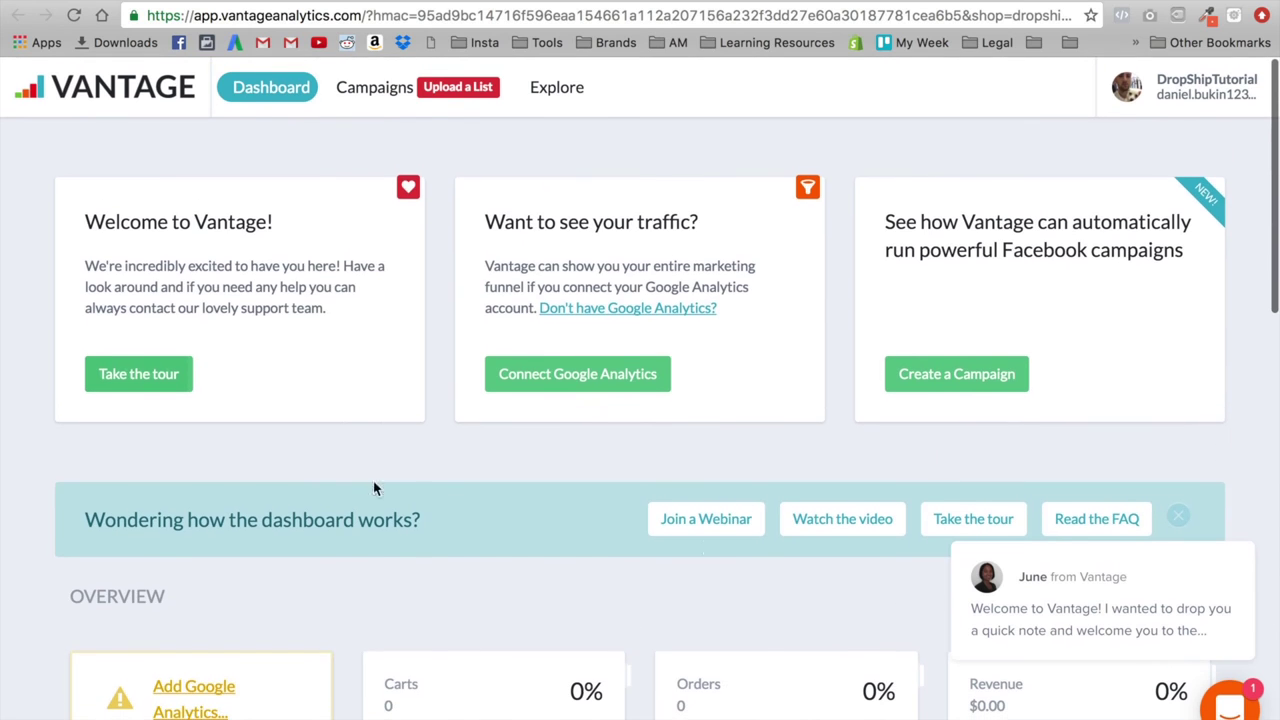
# Step: Dismiss the Vantage welcome chat message and review the dashboard overview
pyautogui.scroll(-6, 635, 544)
pyautogui.scroll(-3, 635, 551)
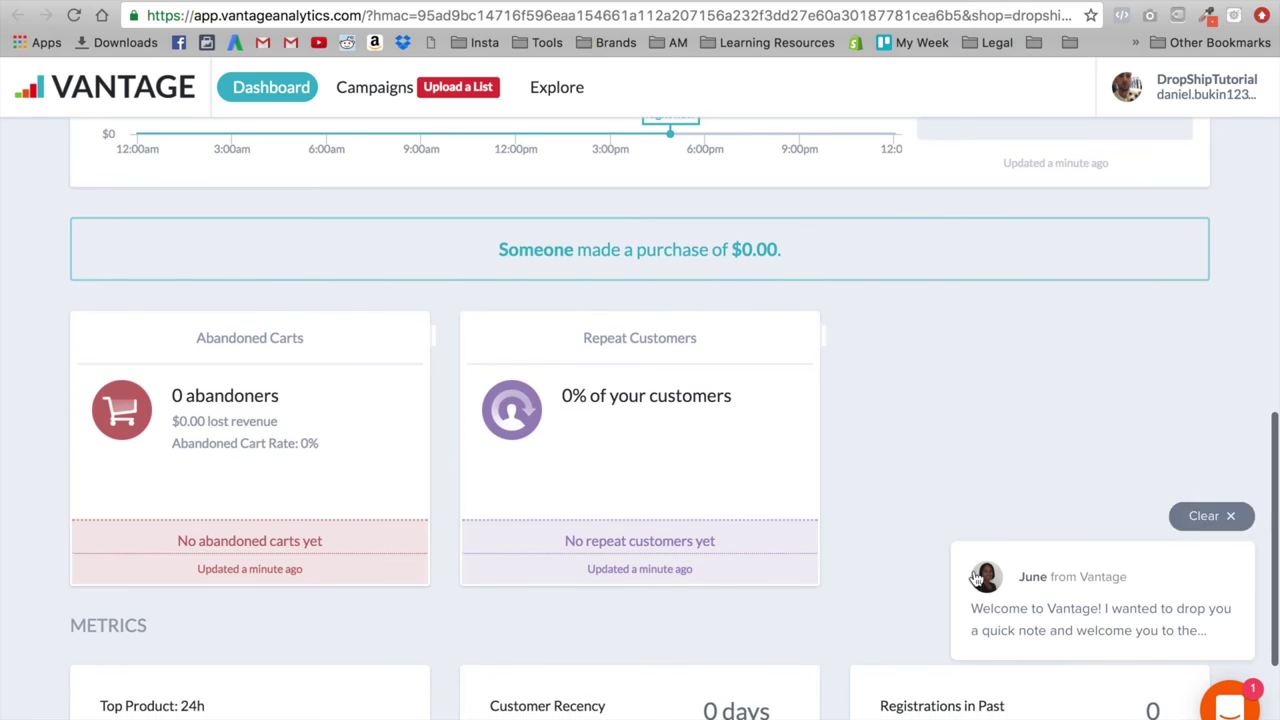
pyautogui.scroll(10, 881, 652)
pyautogui.click(1228, 522)
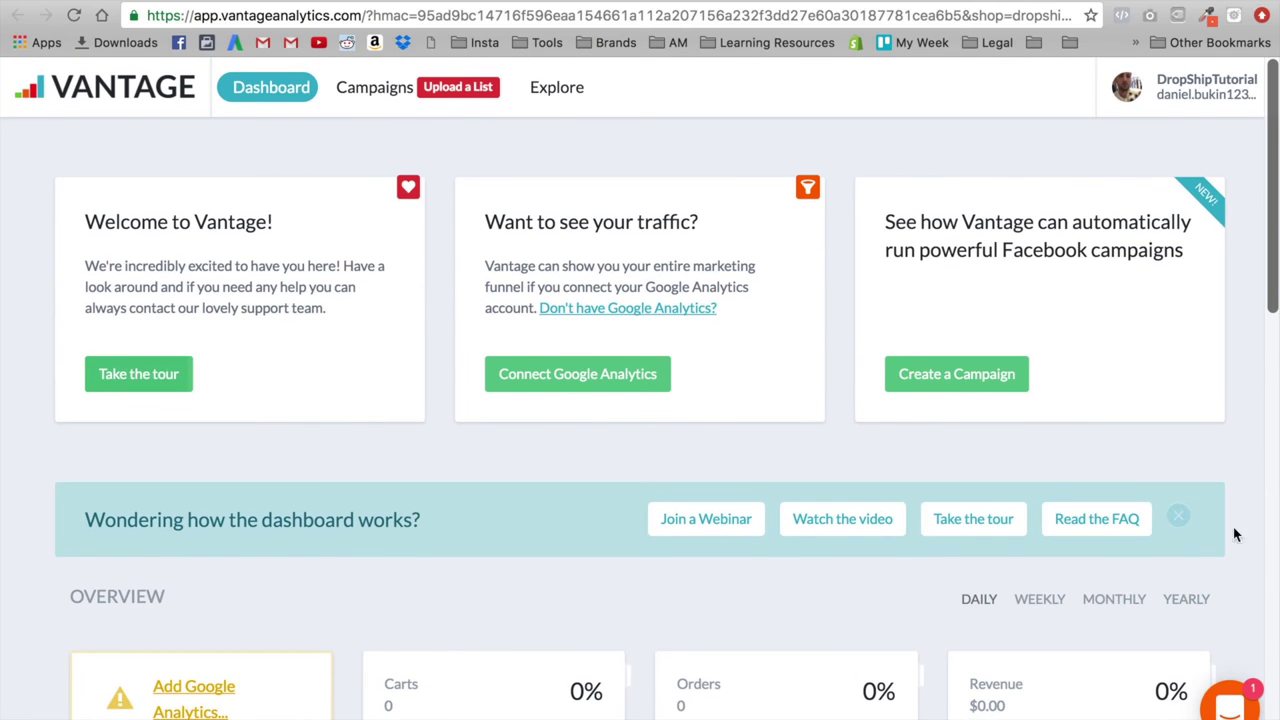
pyautogui.scroll(-5, 745, 602)
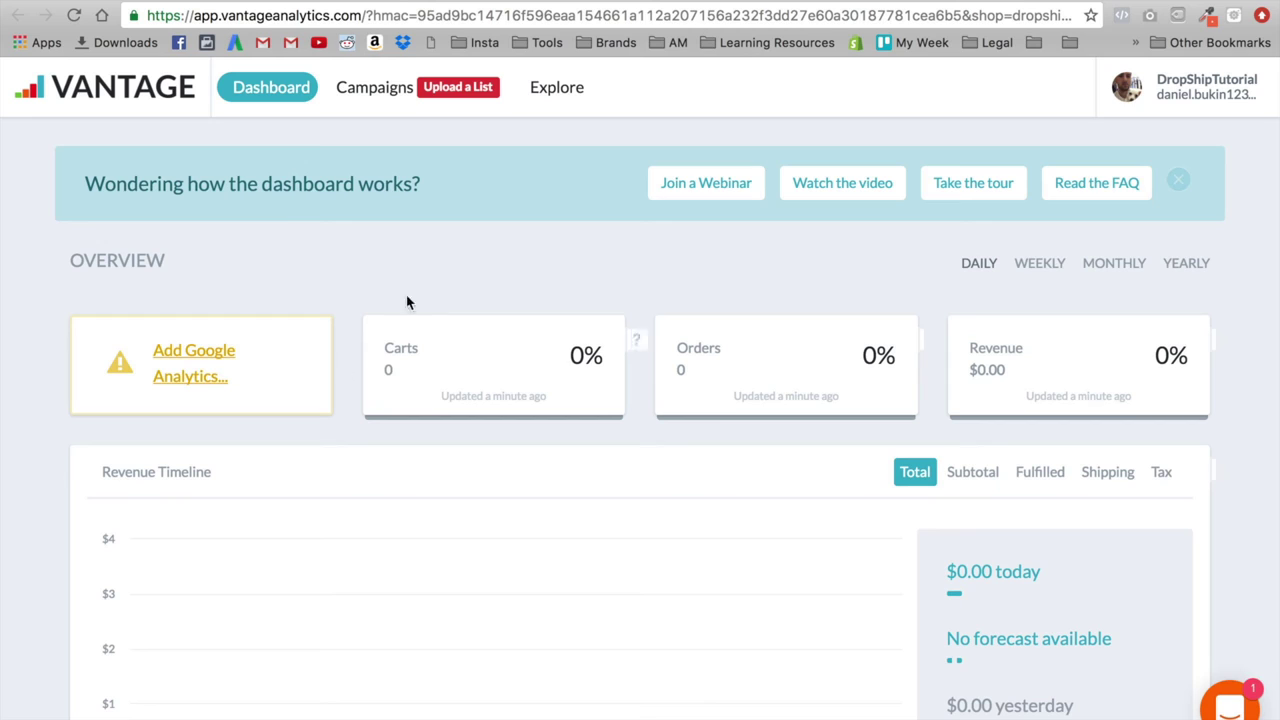
# Step: Return to the store's Apps page, open the Shopify App Store and search for "printful"
pyautogui.click(61, 2)
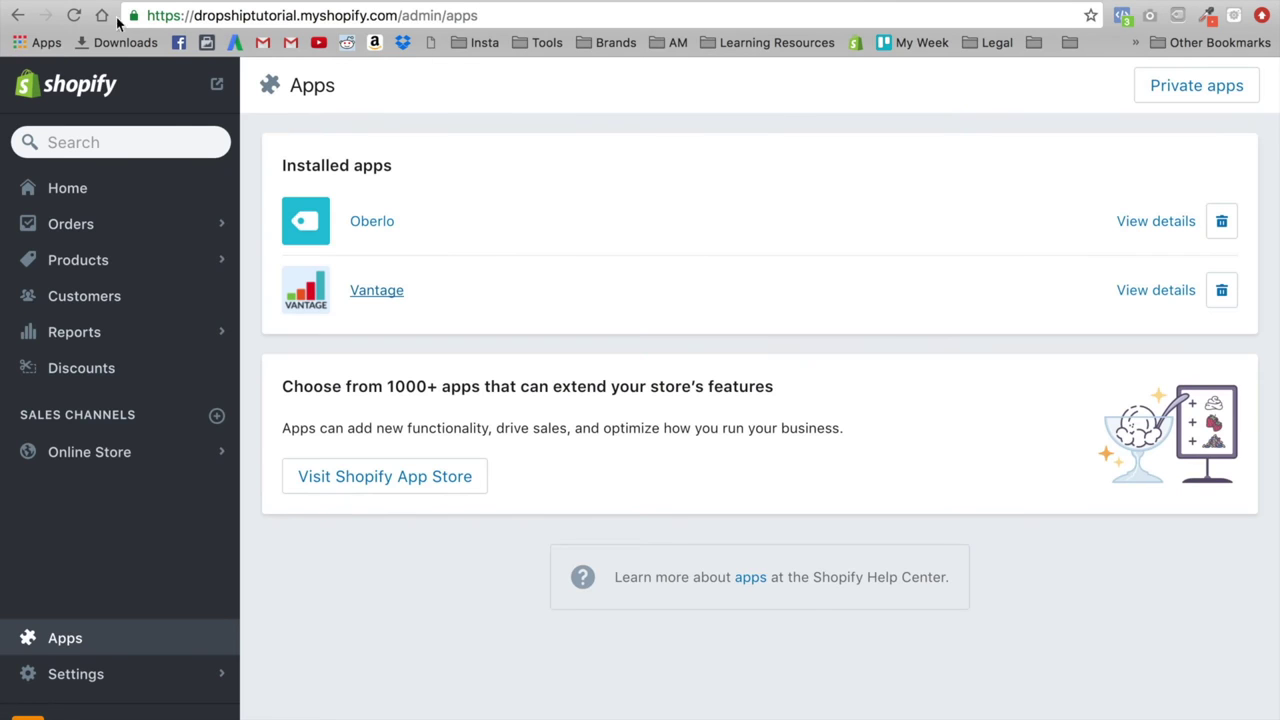
pyautogui.click(322, 489)
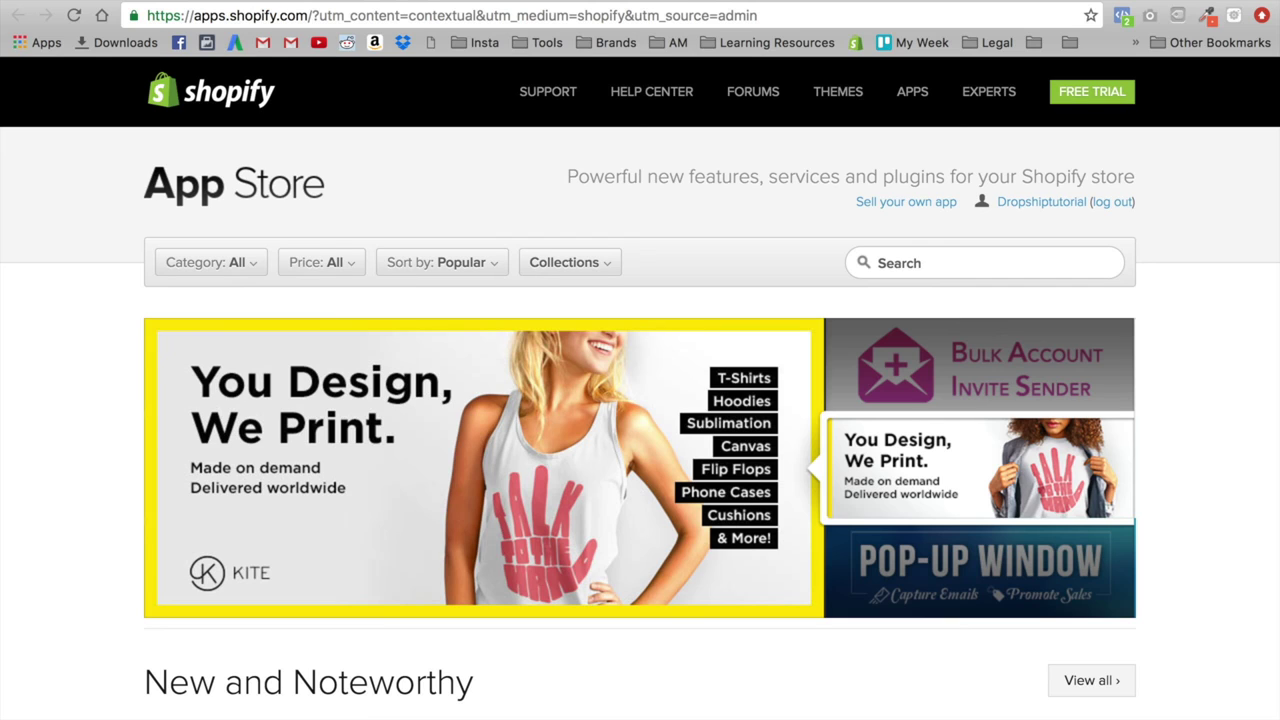
pyautogui.click(931, 253)
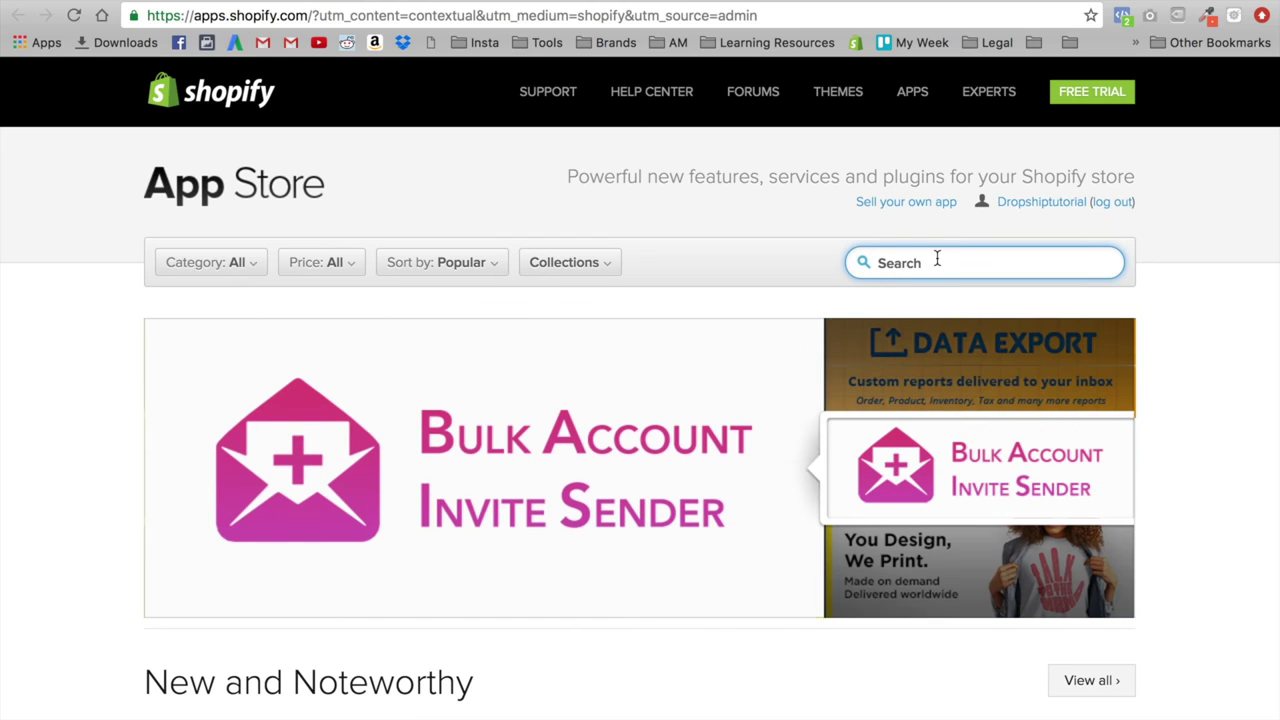
pyautogui.write('printfuk')
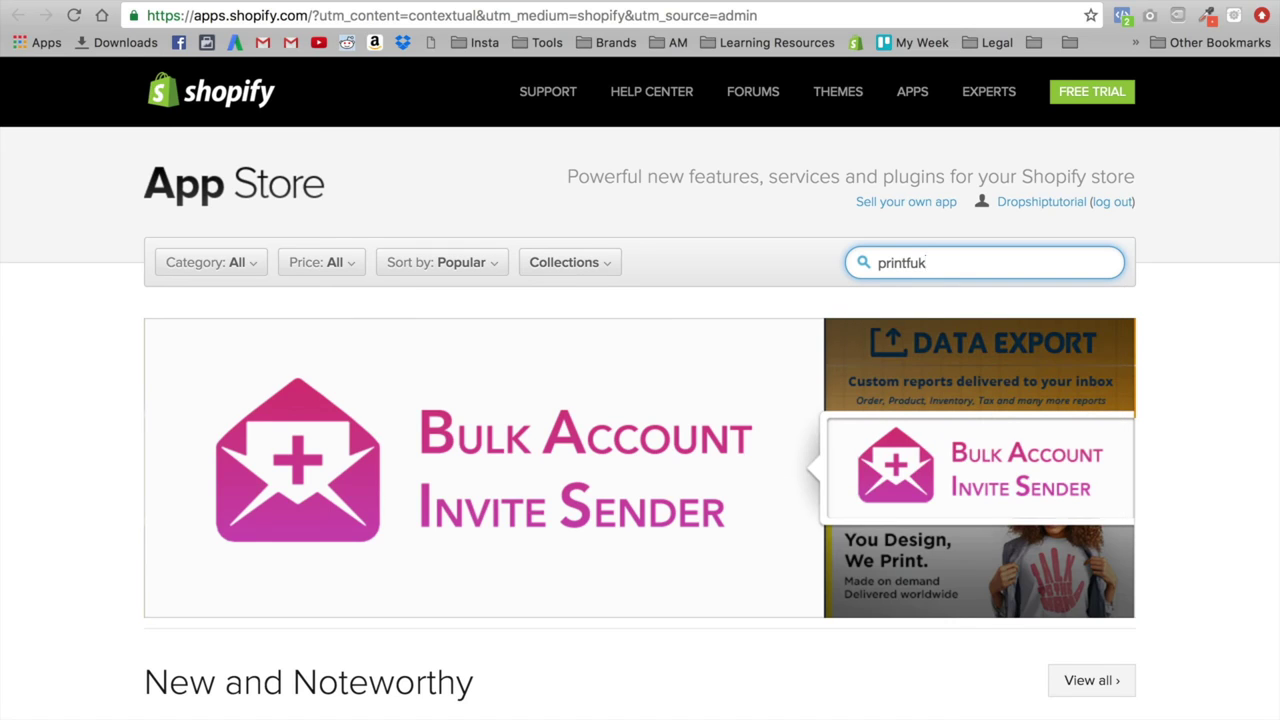
pyautogui.press('BackSpace')
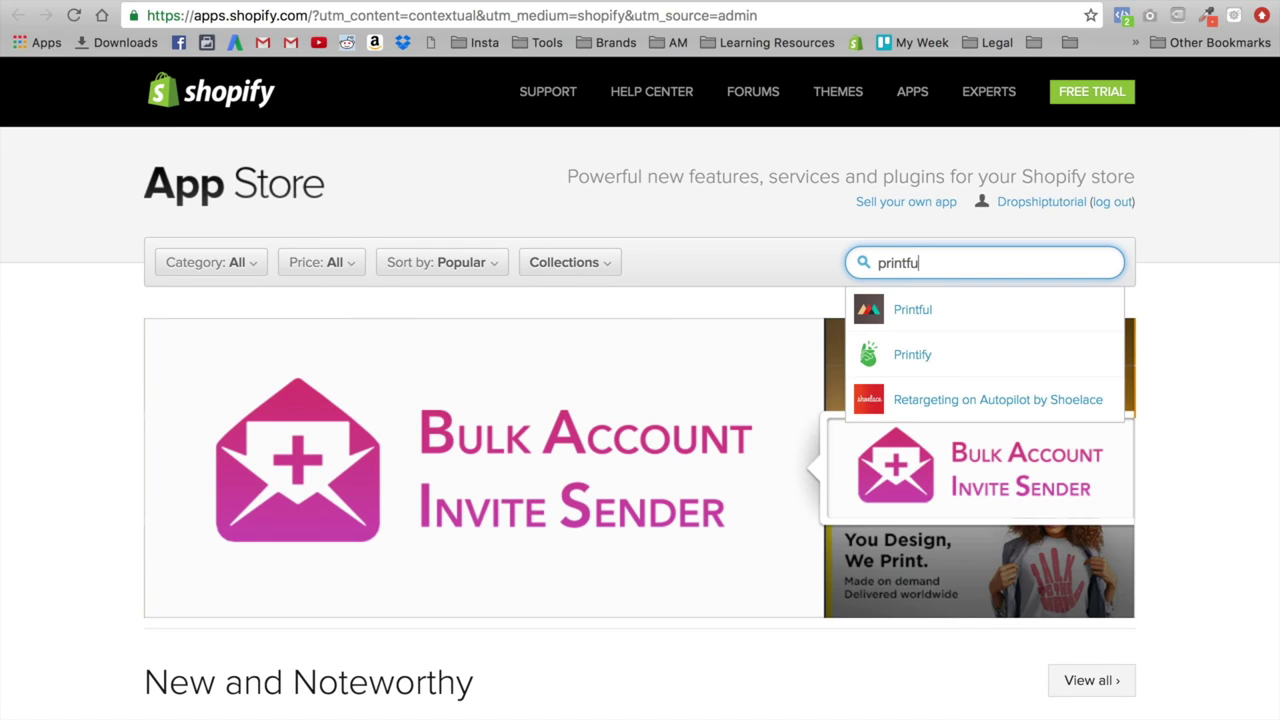
pyautogui.write('l')
pyautogui.press('Return')
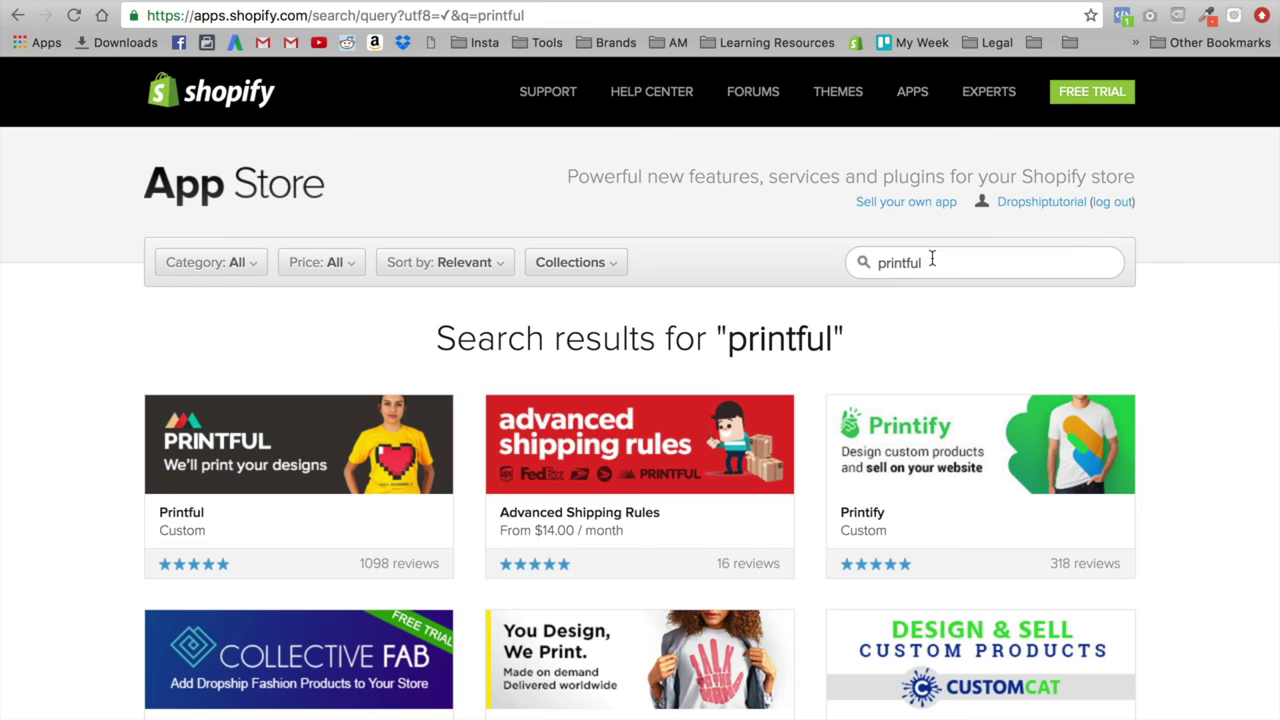
# Step: Install the Printful app from its App Store listing and choose to create a new Printful account for the store
pyautogui.click(369, 461)
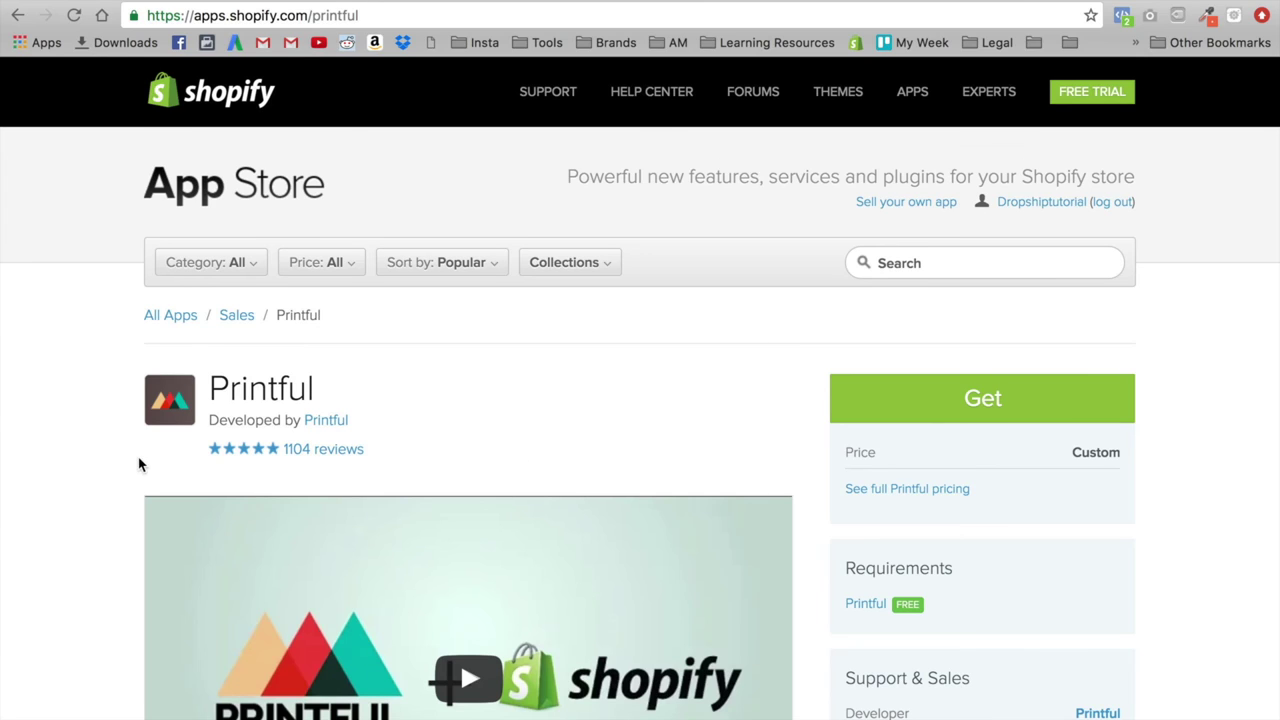
pyautogui.scroll(-3, 198, 402)
pyautogui.click(1040, 232)
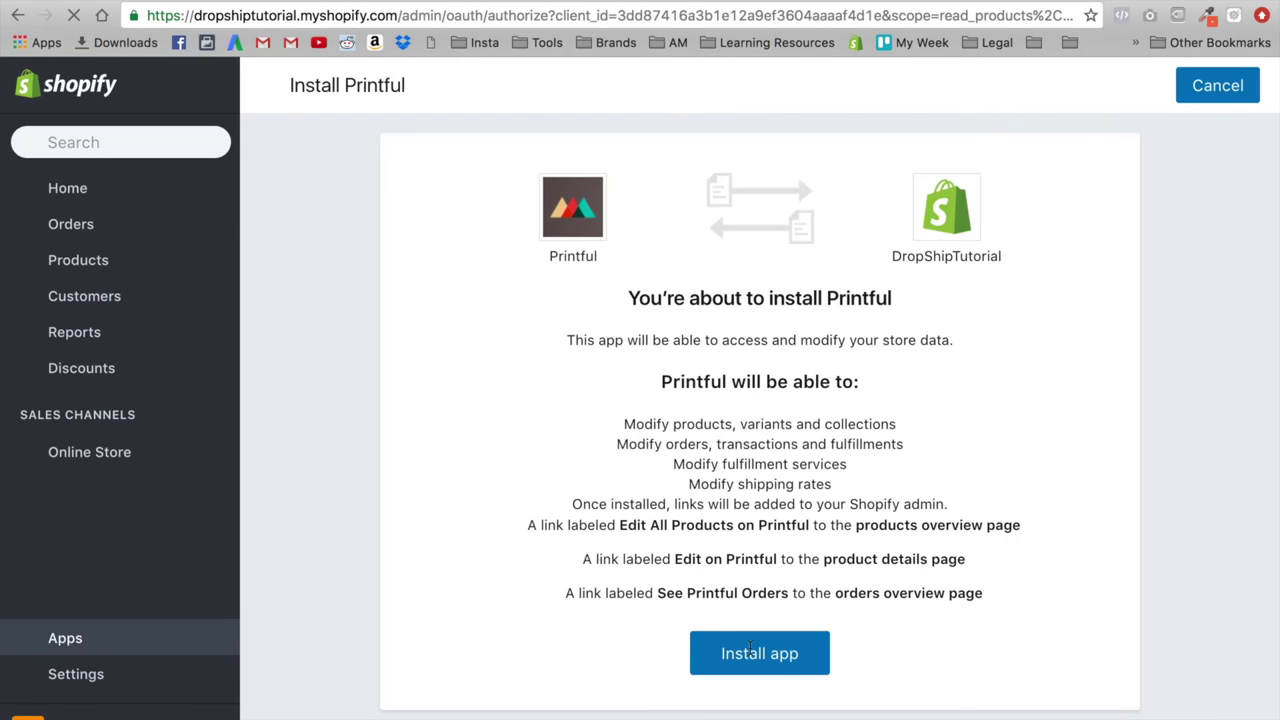
pyautogui.click(769, 645)
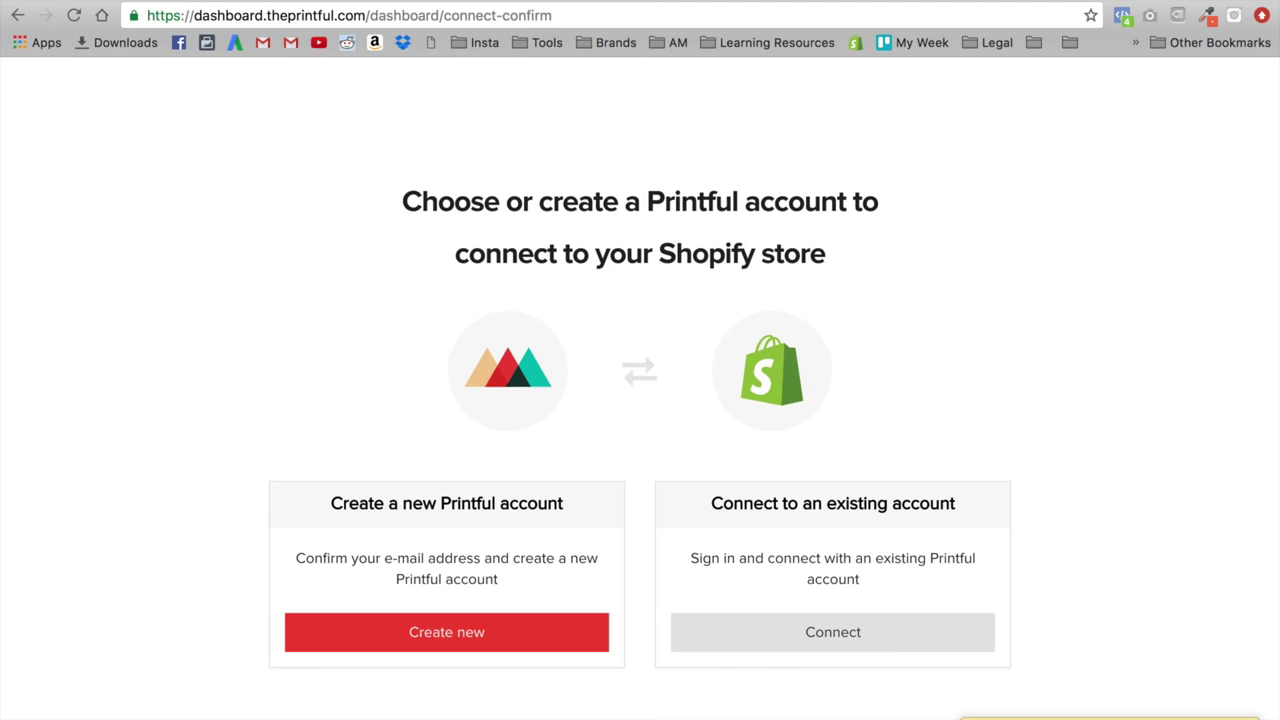
pyautogui.click(497, 627)
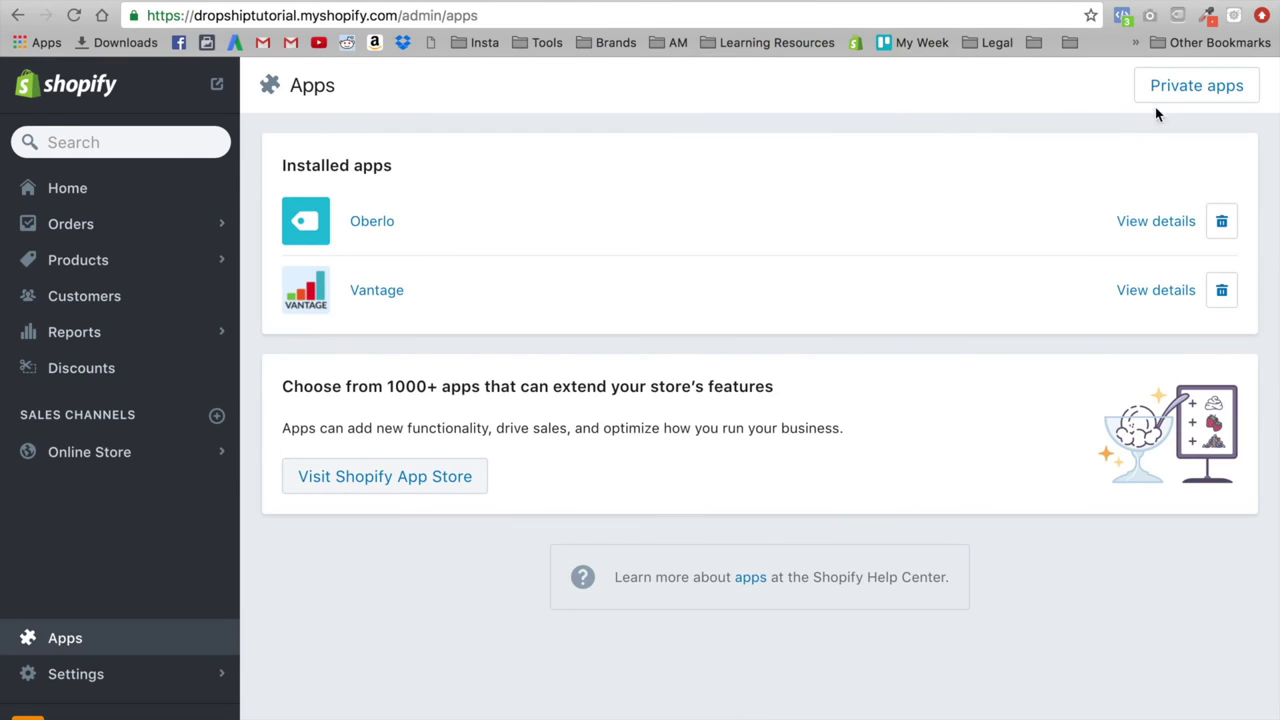
# Step: Open the Shopify App Store from the store's Apps page and search for "mailchimp"
pyautogui.click(394, 490)
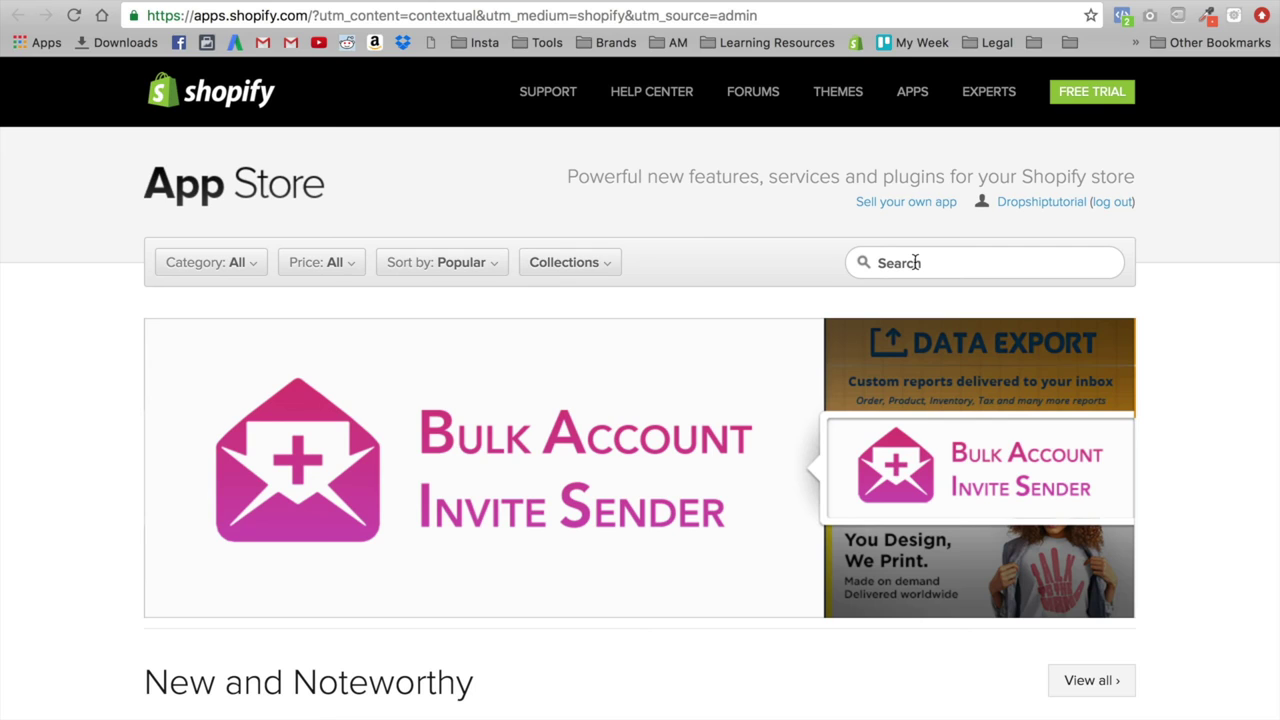
pyautogui.click(915, 262)
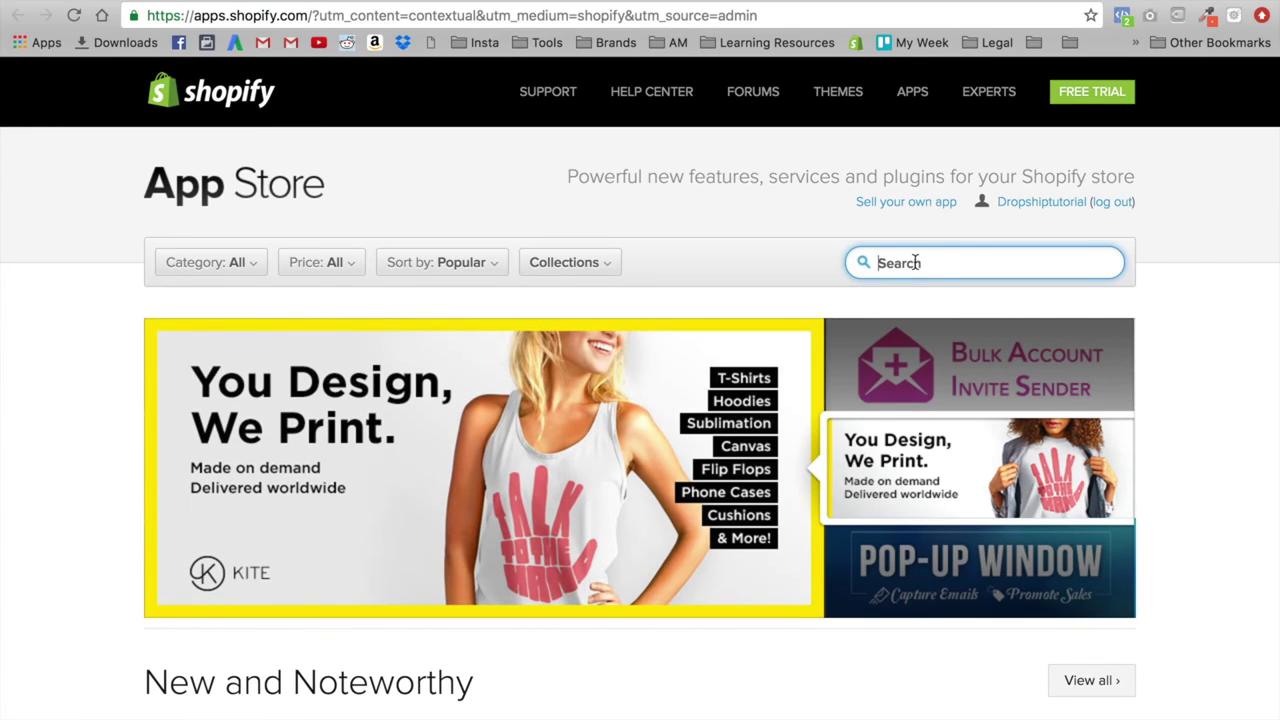
pyautogui.write('mailchimp')
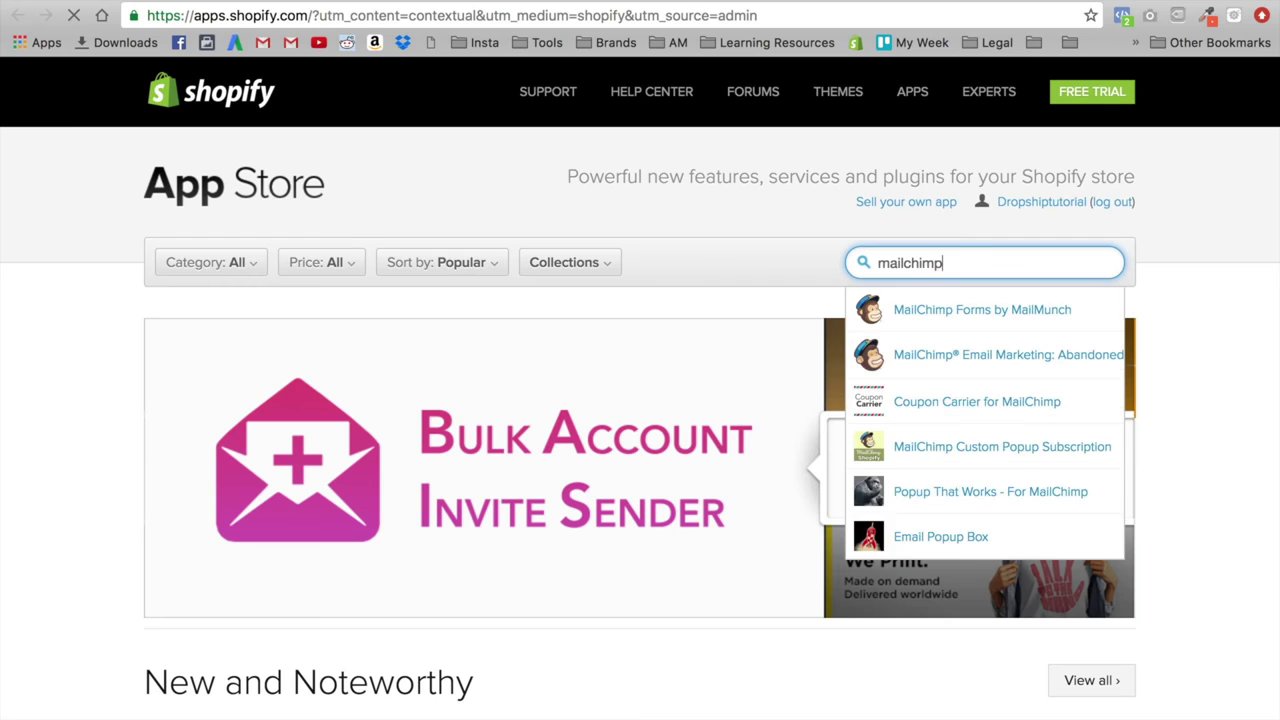
pyautogui.press('Return')
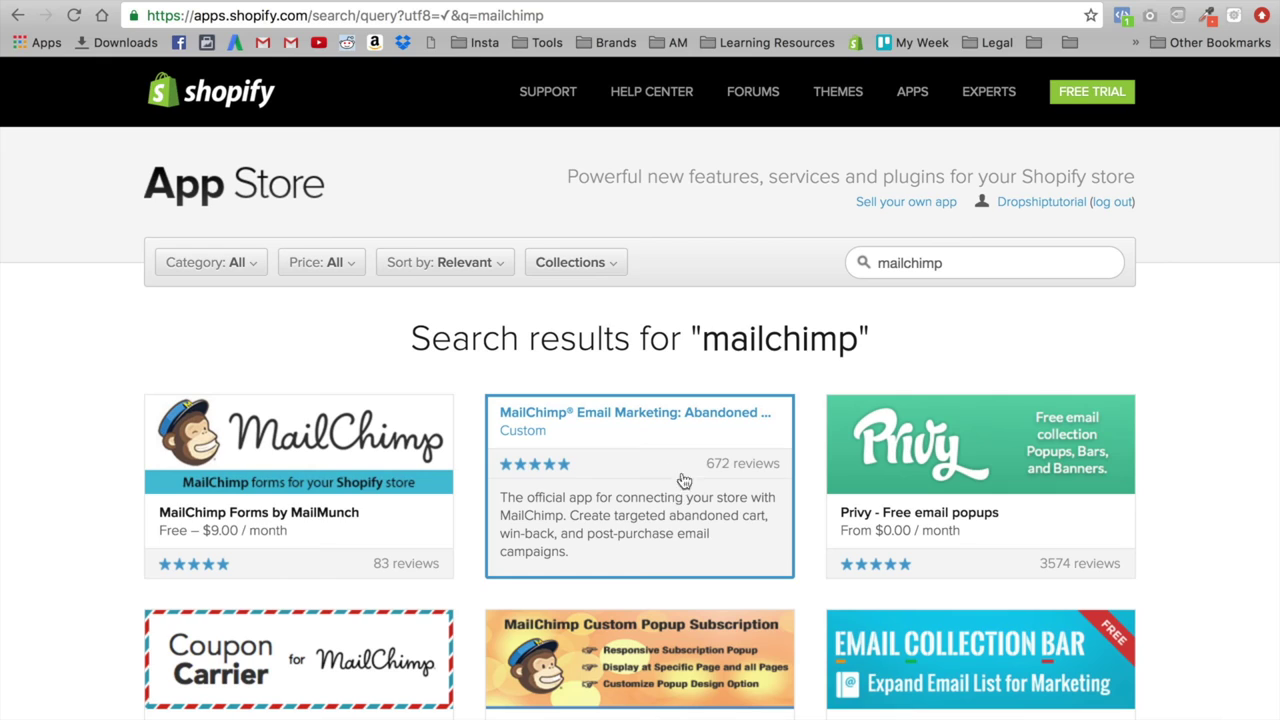
# Step: Search the App Store for "aweber" and look over the listed apps
pyautogui.doubleClick(931, 263)
pyautogui.write('aweber')
pyautogui.press('Return')
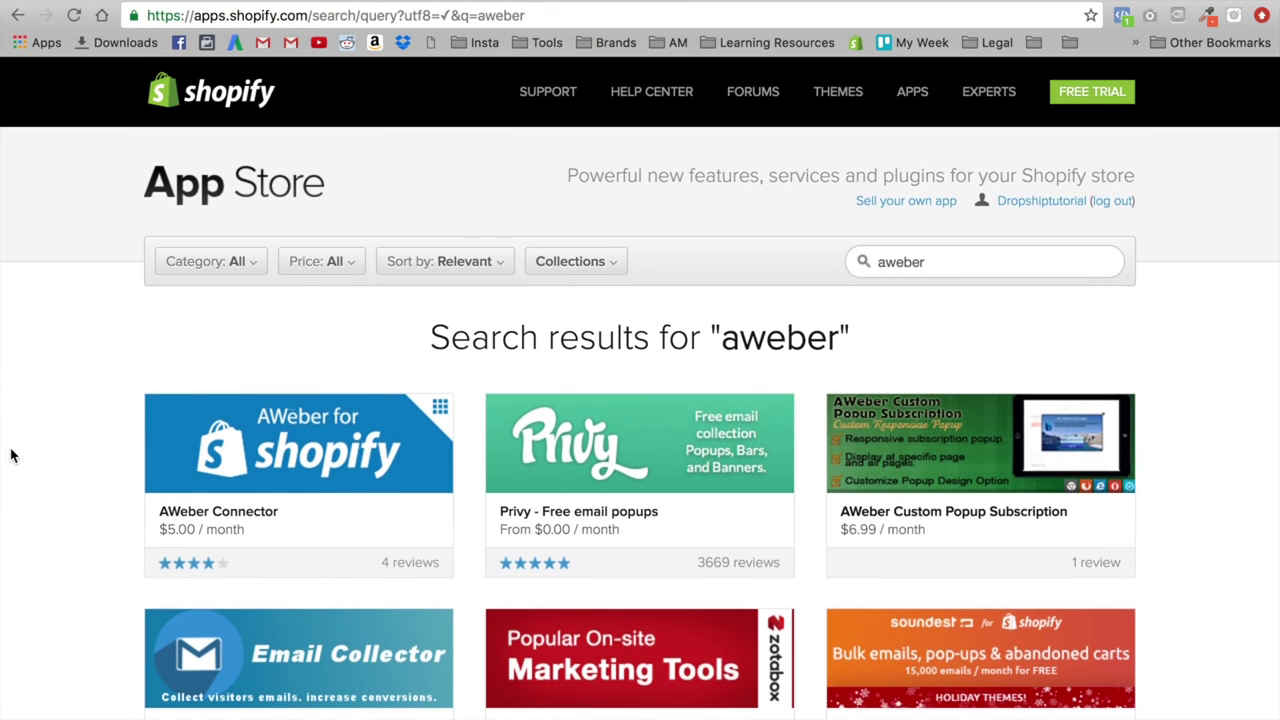
pyautogui.scroll(-5, 8, 450)
pyautogui.scroll(5, 8, 450)
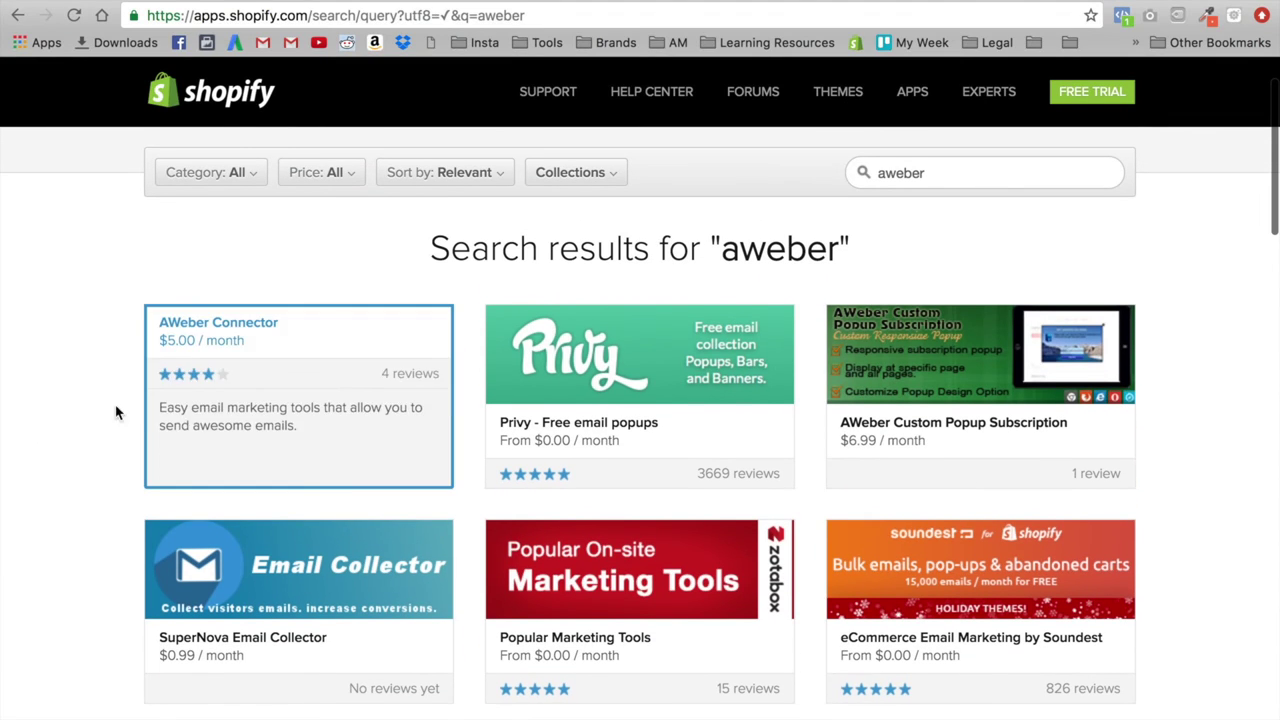
pyautogui.scroll(1, 77, 317)
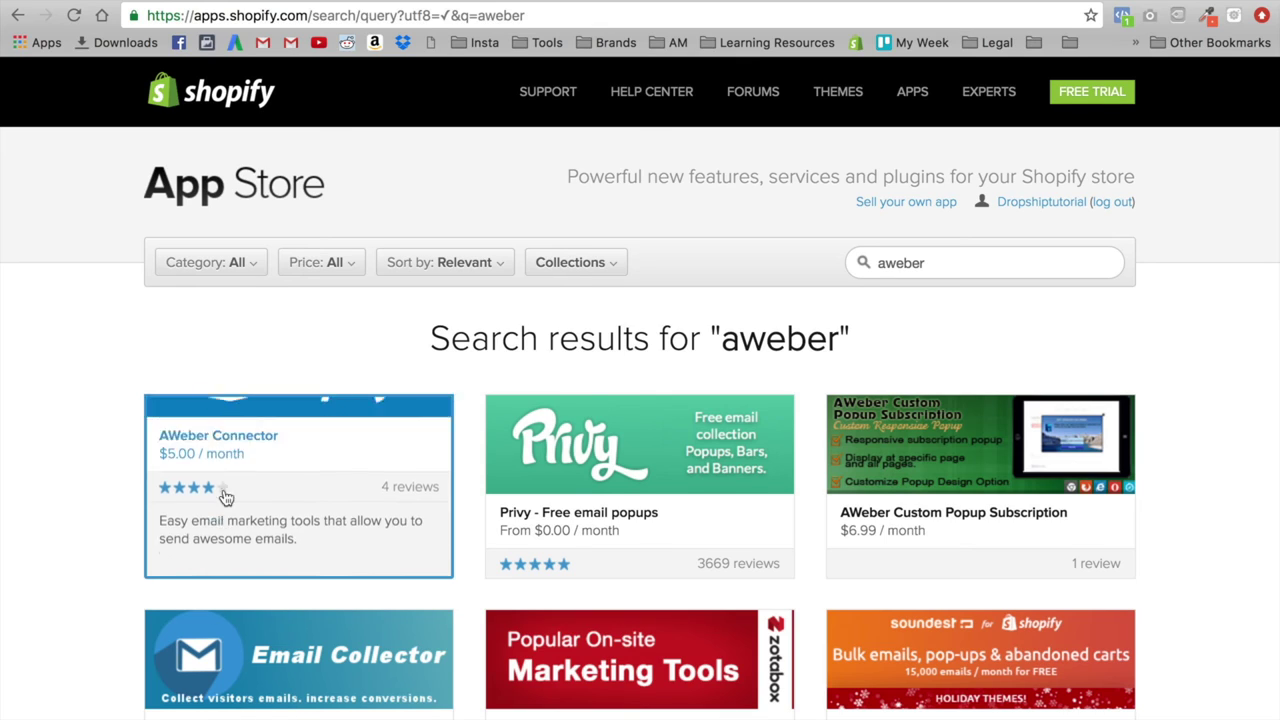
# Step: Search the App Store for "mcafee"
pyautogui.doubleClick(905, 263)
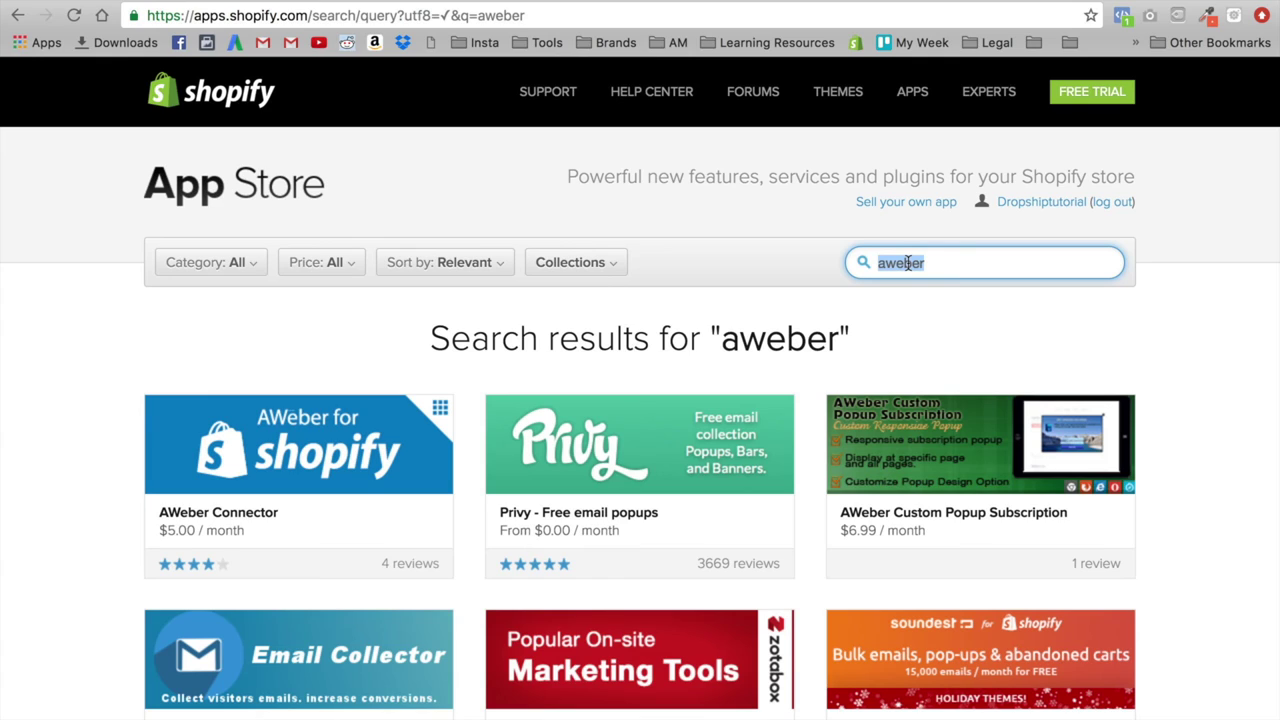
pyautogui.write('mcafee')
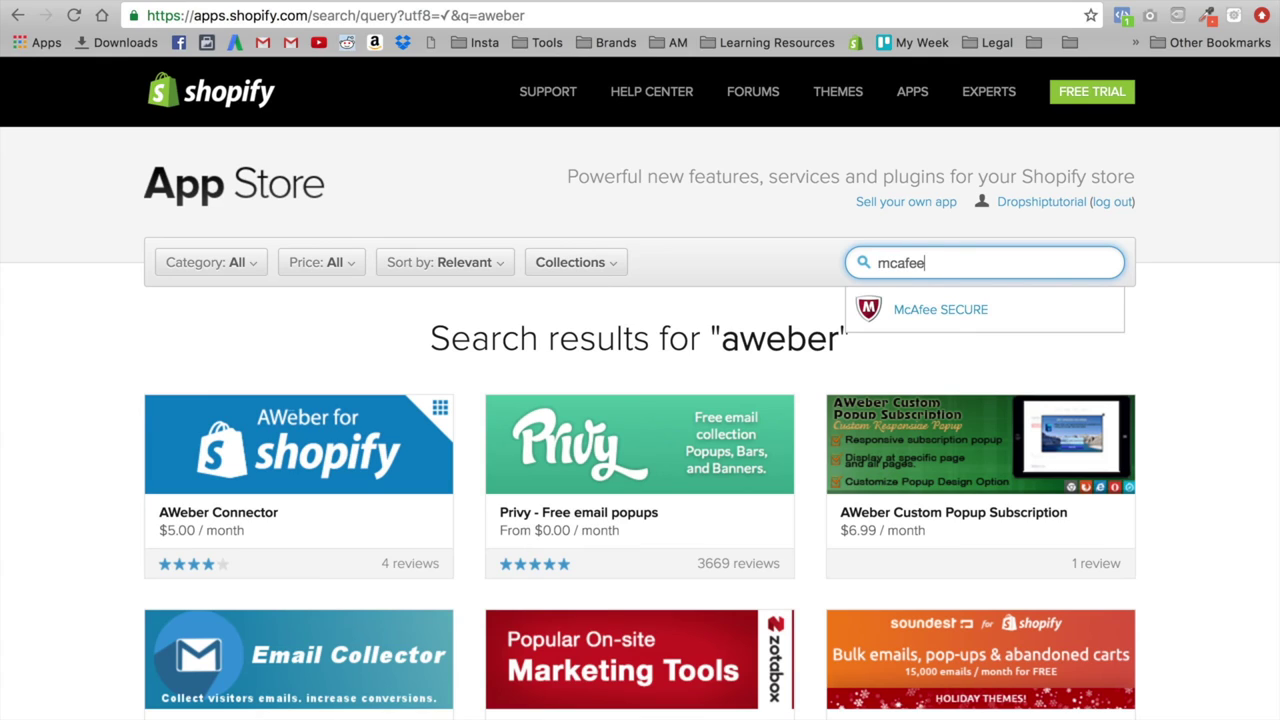
pyautogui.press('Return')
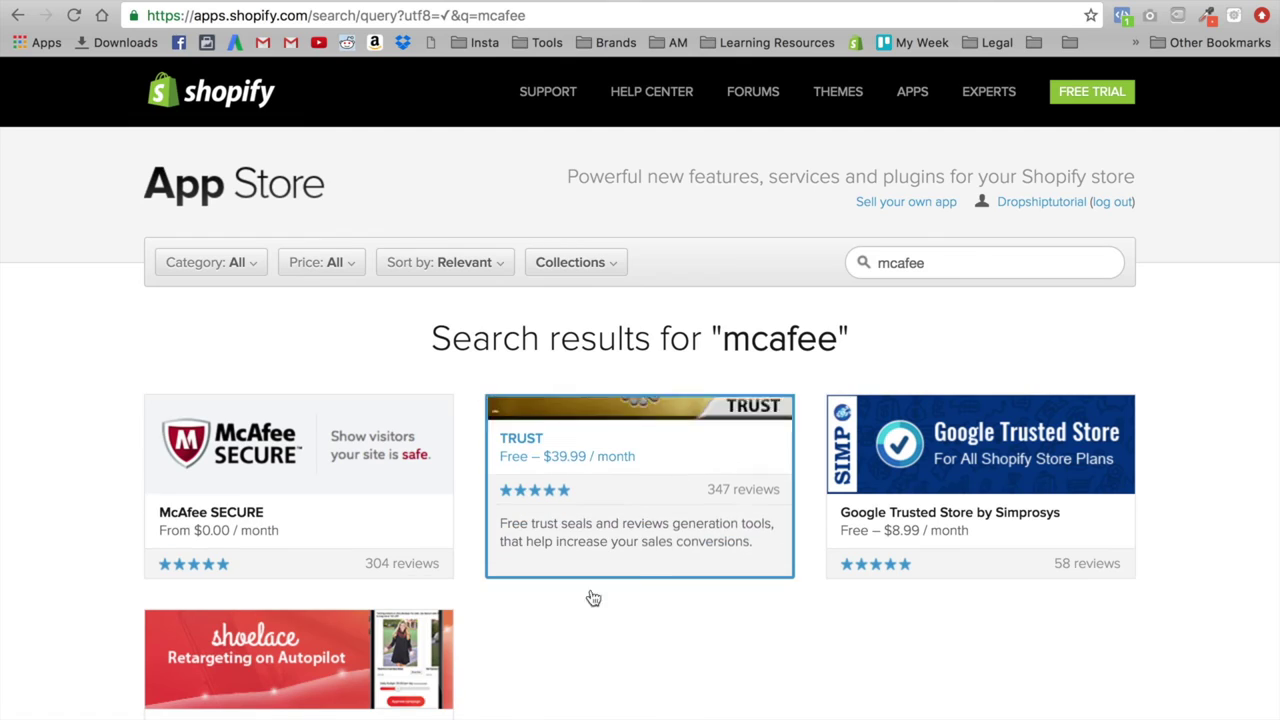
# Step: Open the TRUST app's listing from the search results and get it for the store
pyautogui.click(686, 476)
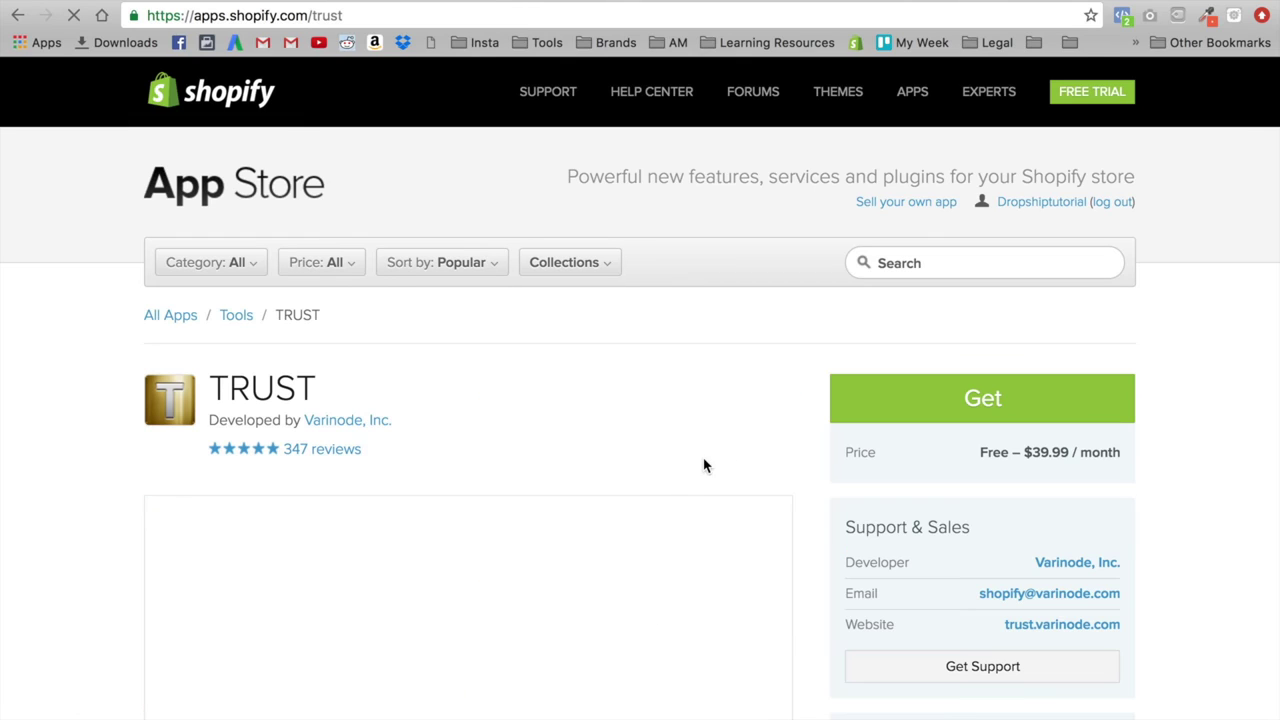
pyautogui.click(1012, 407)
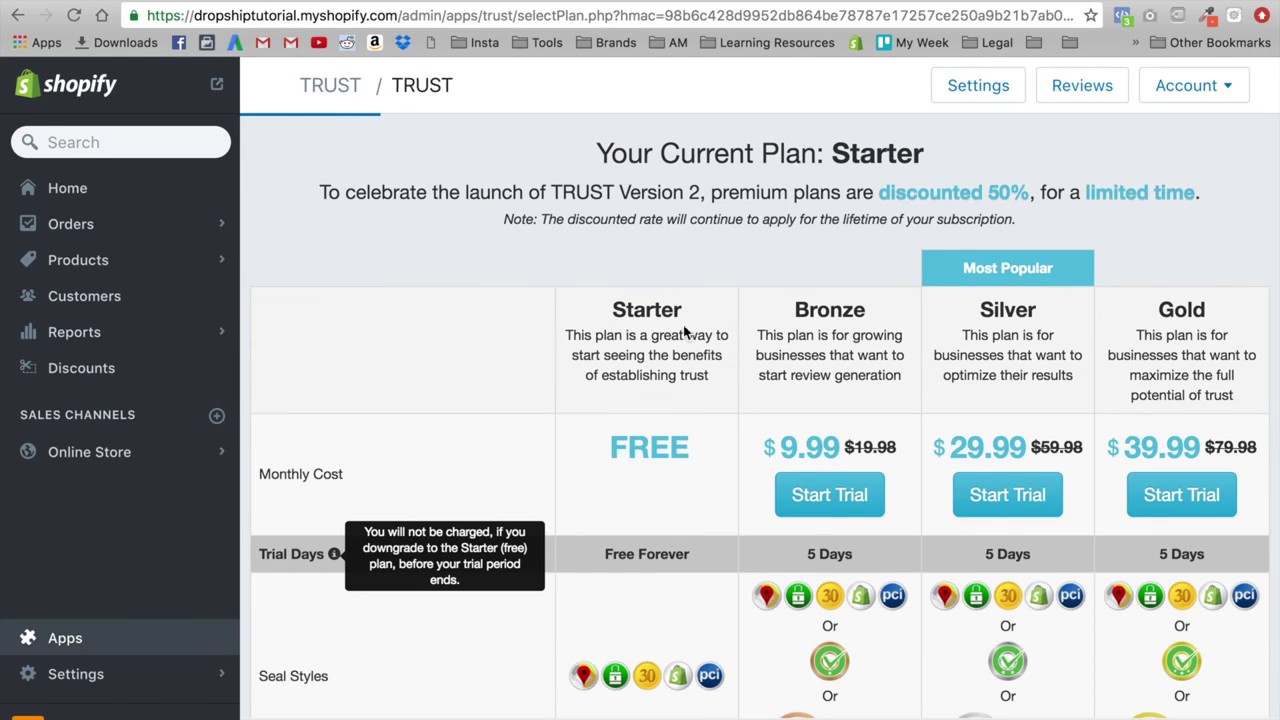
# Step: Review the TRUST app's subscription plan comparison, including the Starter, Bronze, Silver and Gold plans
pyautogui.scroll(-10, 640, 425)
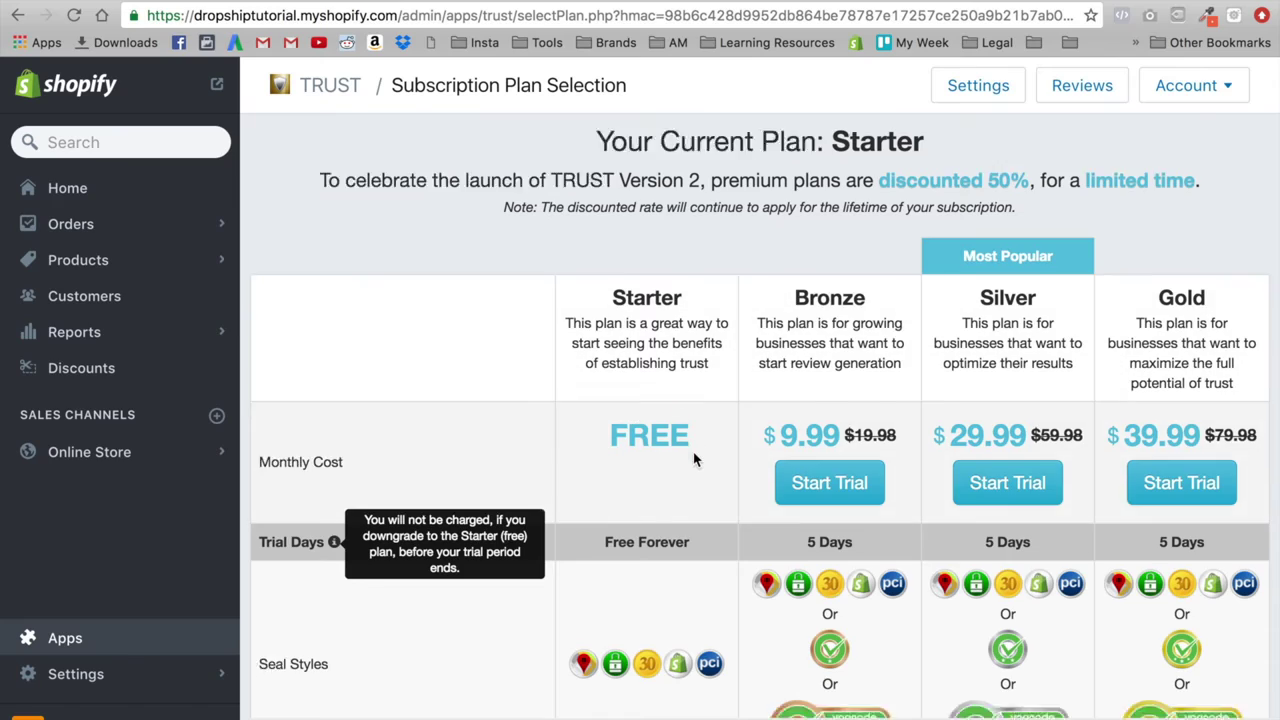
pyautogui.scroll(-15, 659, 410)
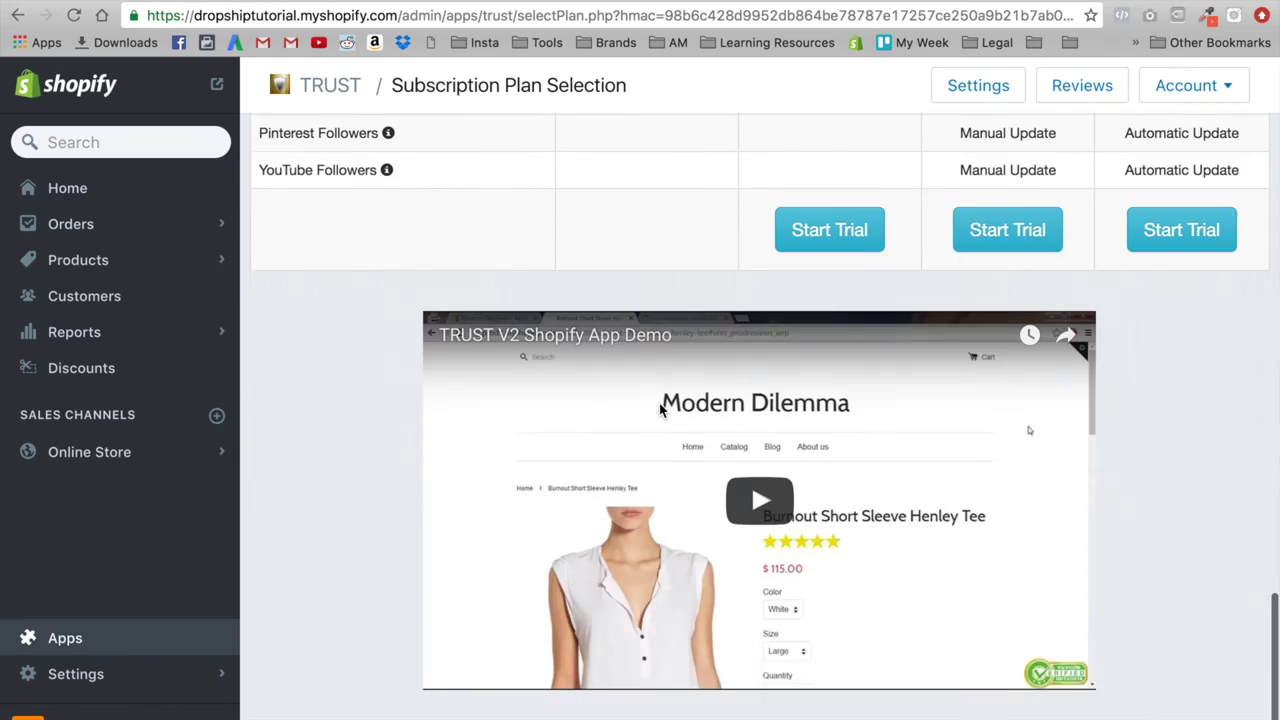
pyautogui.scroll(10, 659, 240)
pyautogui.scroll(10, 658, 228)
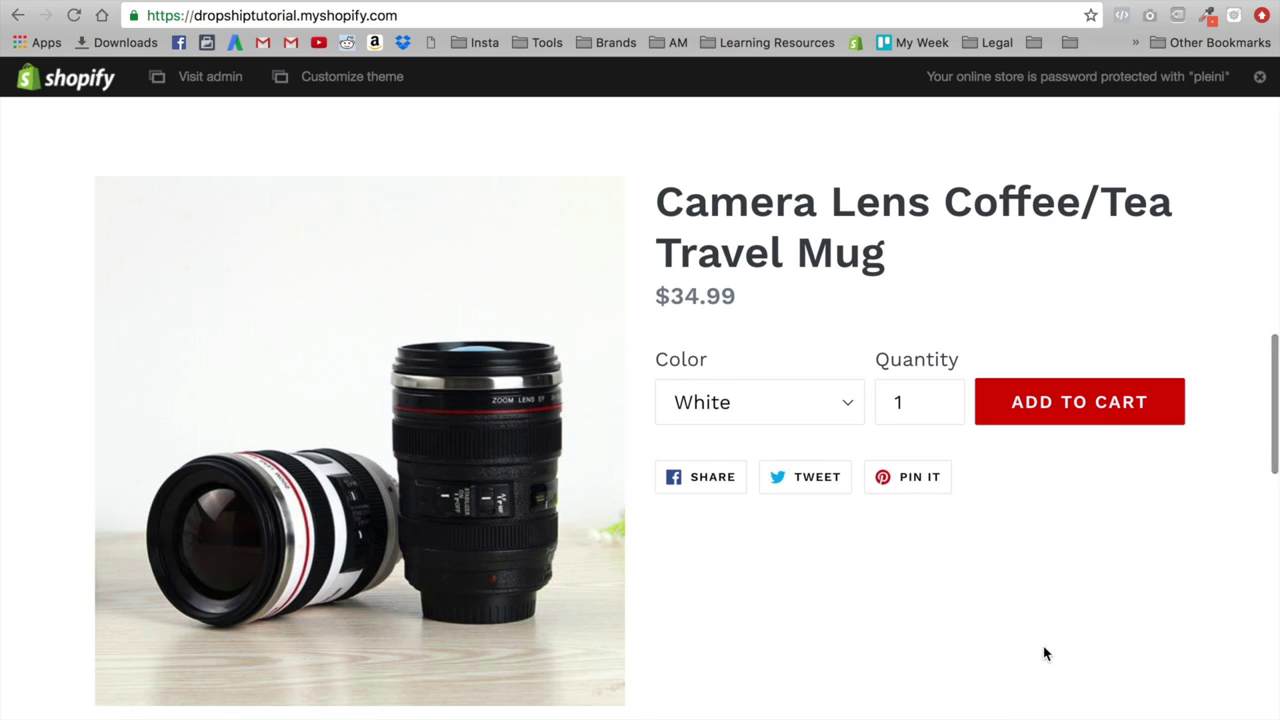
# Step: Inspect the trust seals and their SSL Certificate and Secure Infrastructure pop-ups across the storefront's home page
pyautogui.scroll(-5, 991, 694)
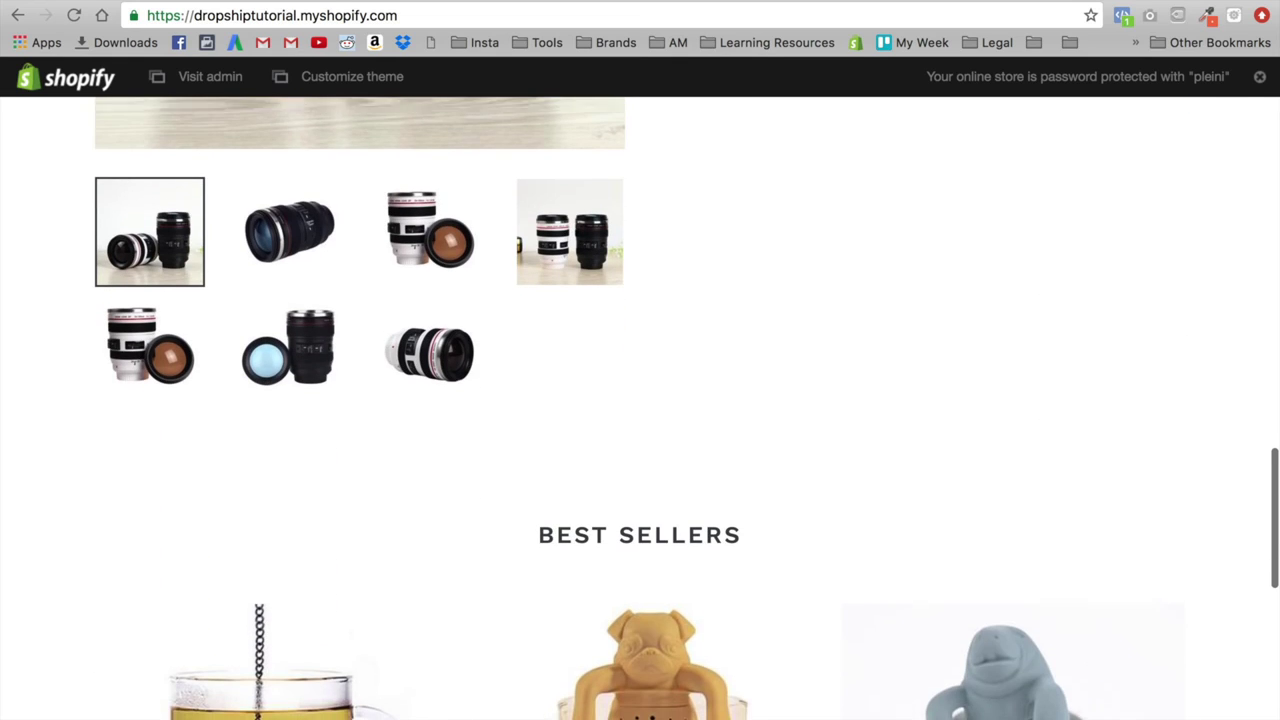
pyautogui.moveTo(1213, 714)
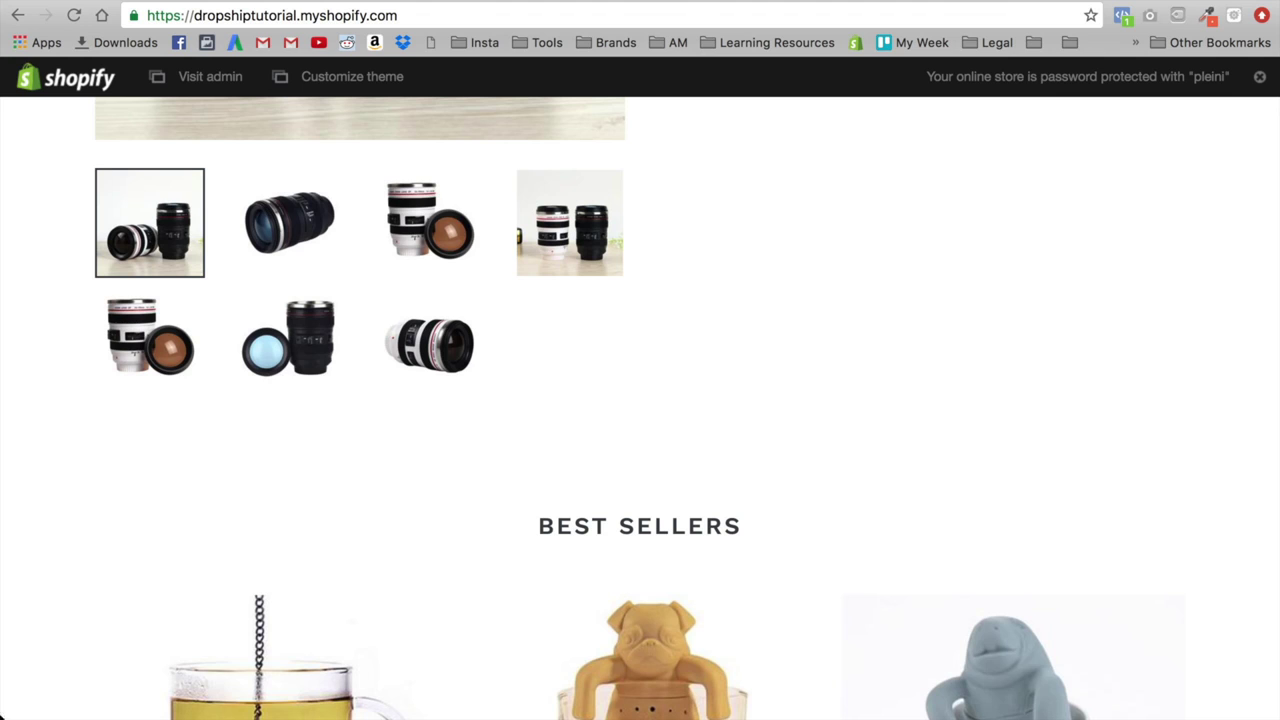
pyautogui.scroll(-8, 771, 543)
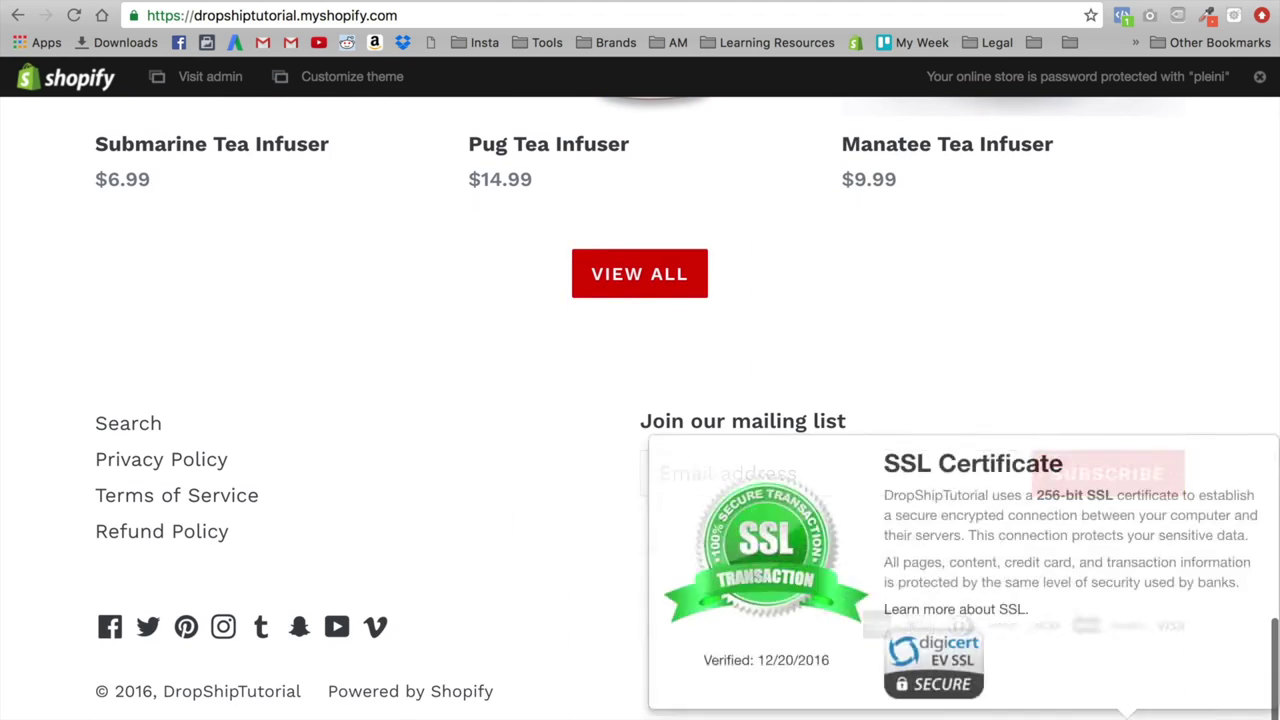
pyautogui.scroll(3, 764, 465)
pyautogui.scroll(10, 764, 465)
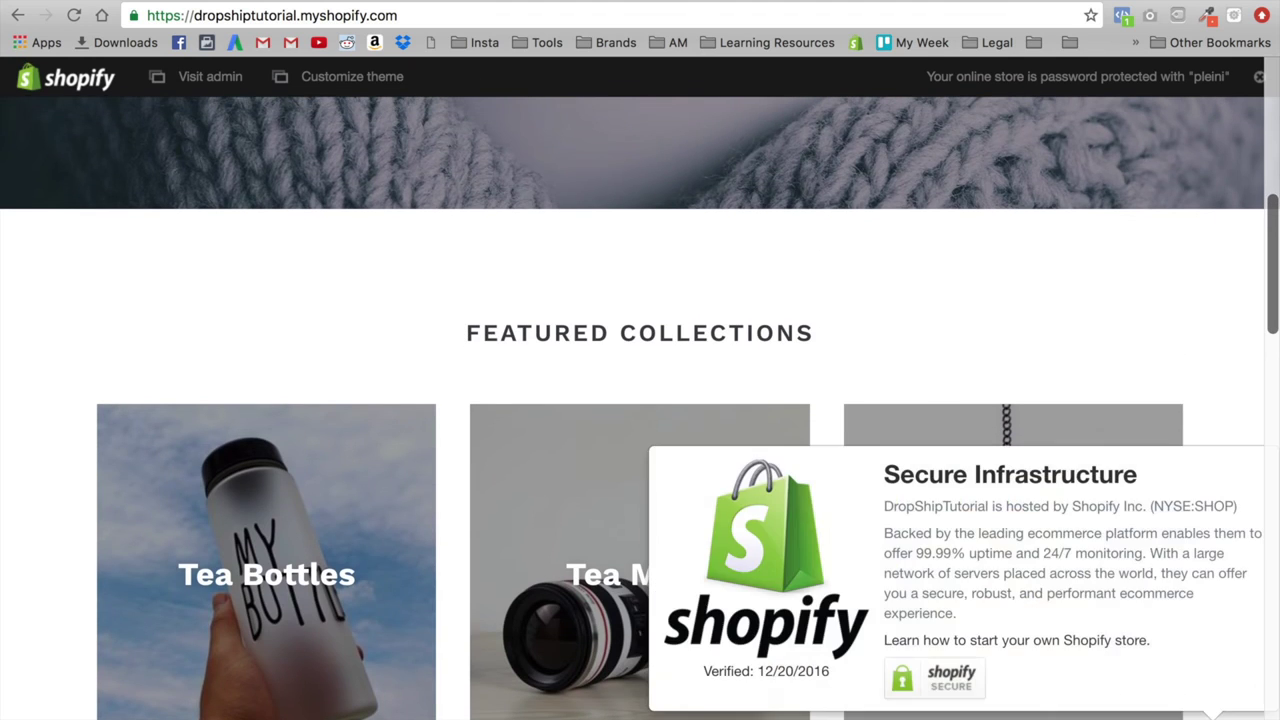
pyautogui.scroll(10, 1071, 374)
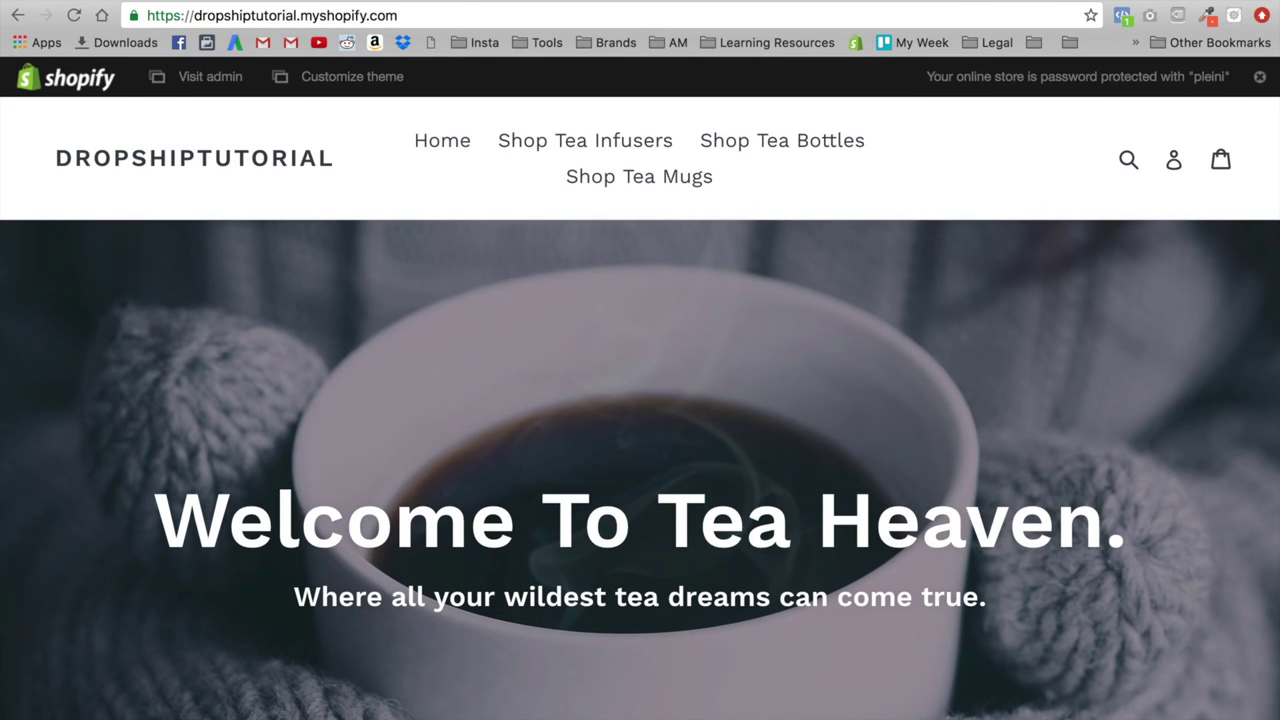
# Step: Return to the Shopify App Store, search for "snapp" and open the suggested Instagram shop by Snapppt listing
pyautogui.click(250, 2)
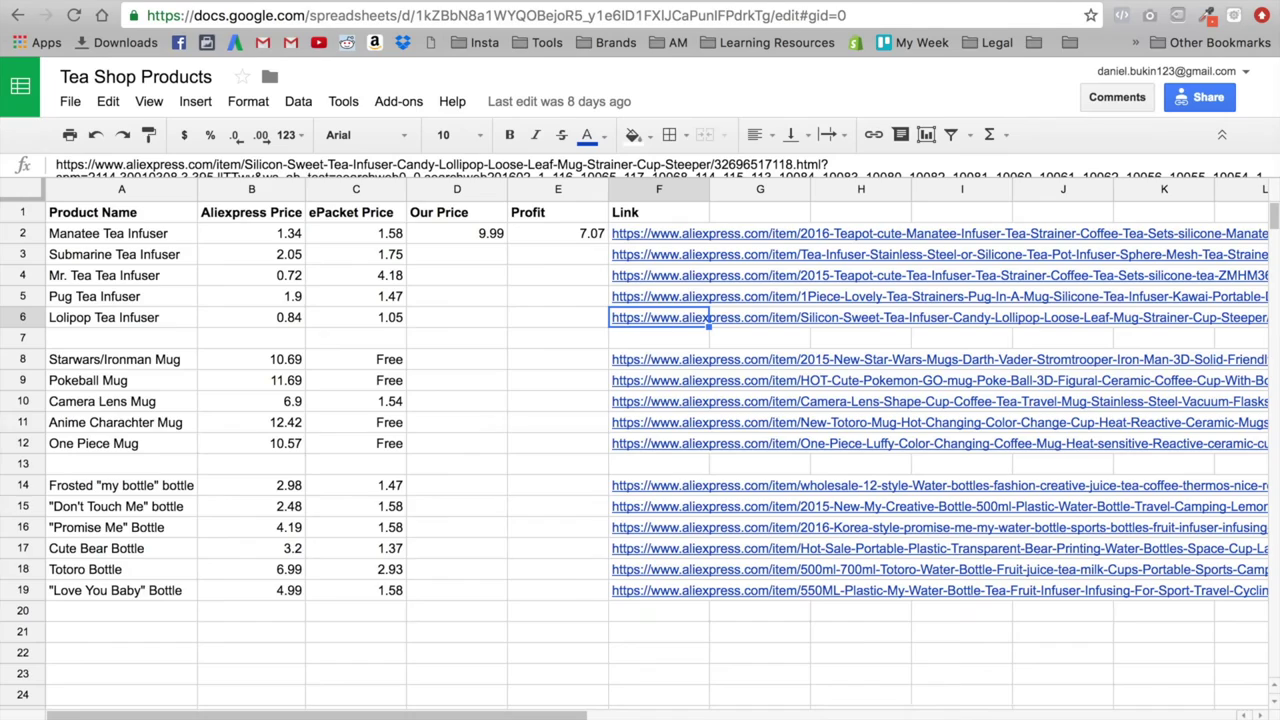
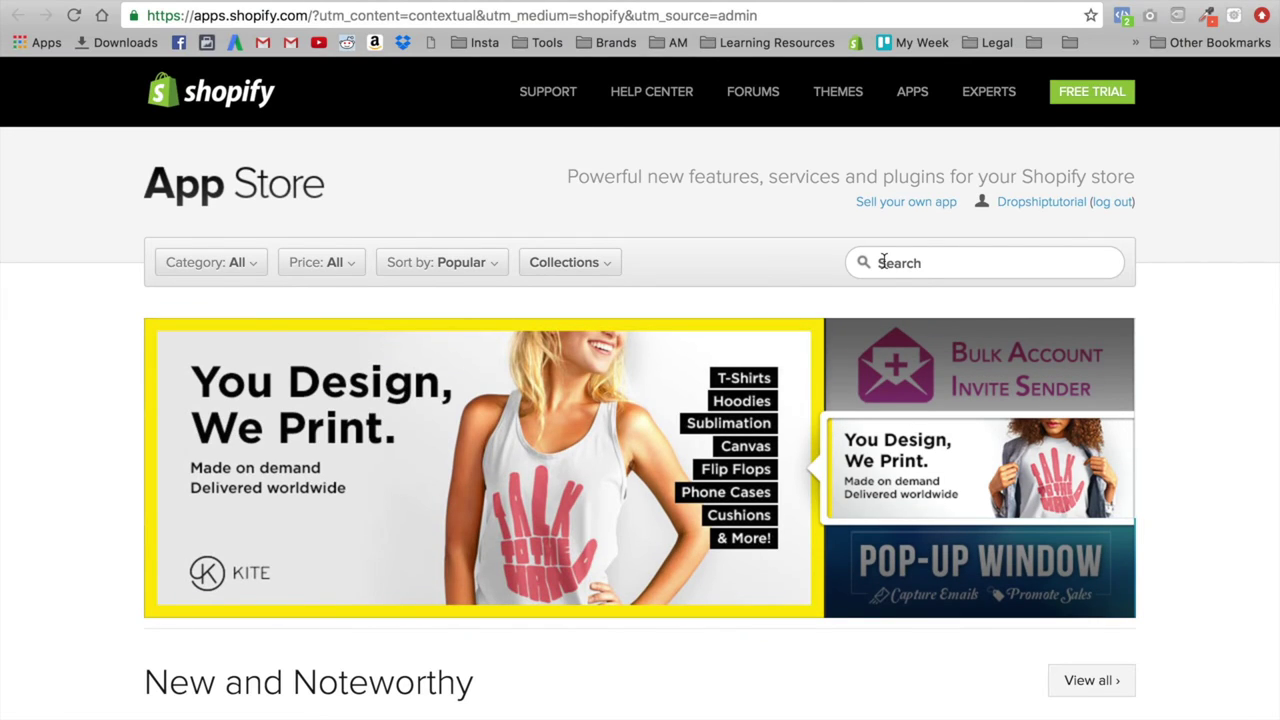
pyautogui.click(885, 263)
pyautogui.write('snapp')
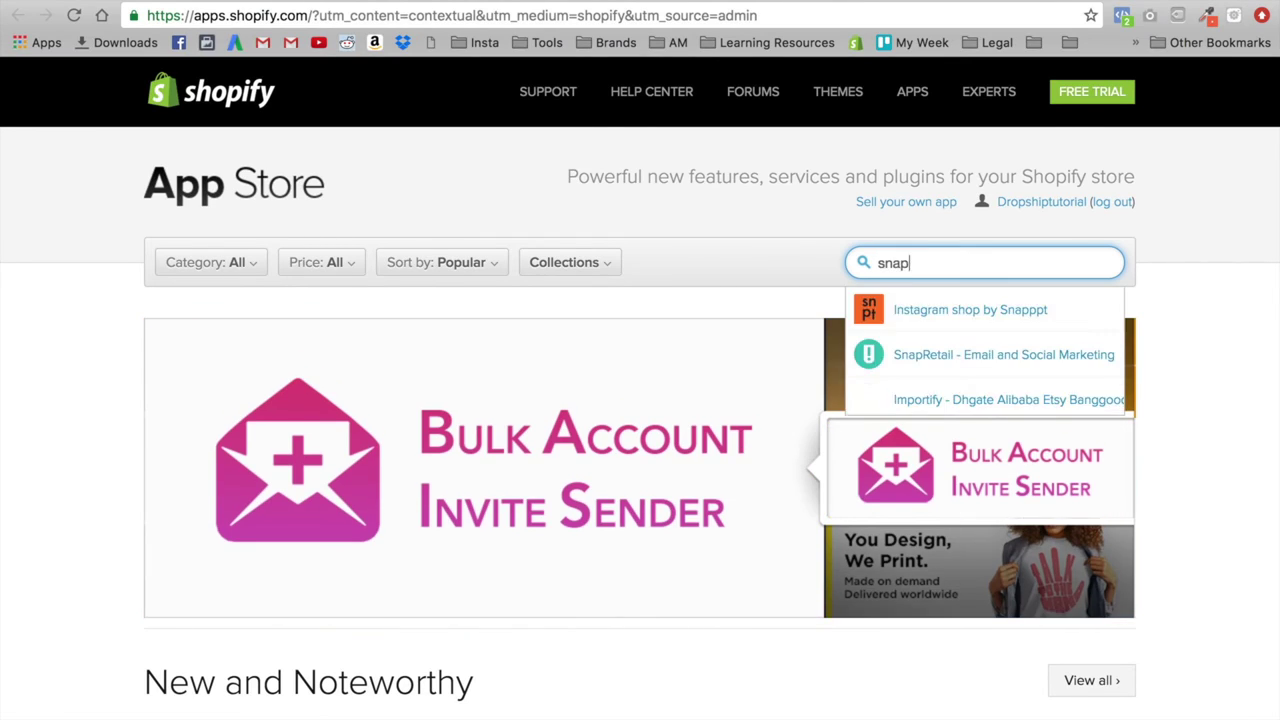
pyautogui.press('Down')
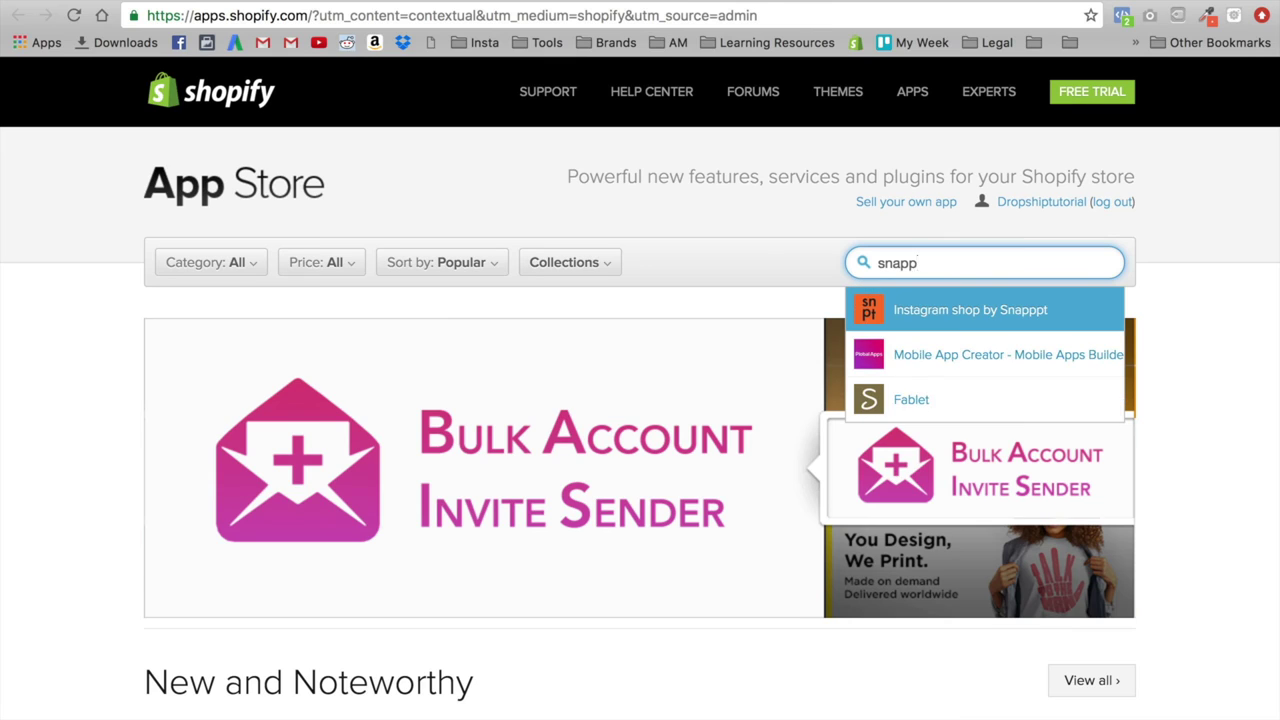
pyautogui.press('Return')
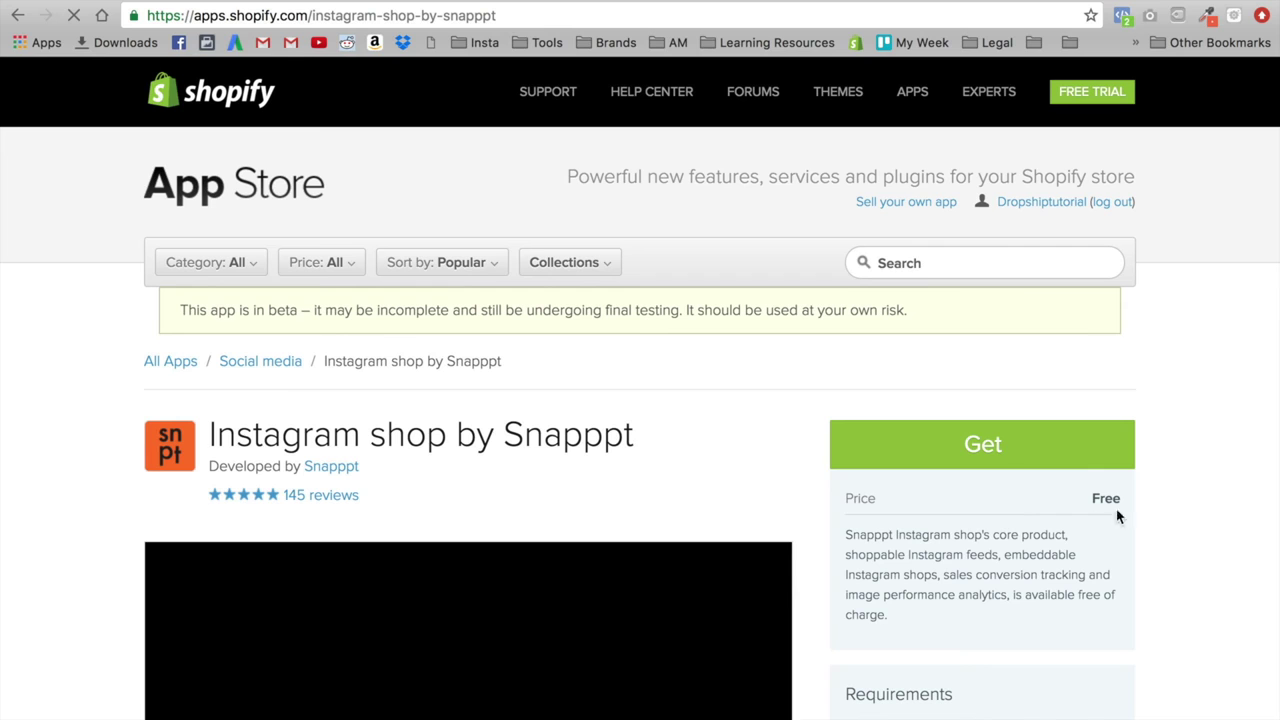
# Step: Look over the Instagram shop by Snapppt listing, then get the app and install it on the store
pyautogui.scroll(-1, 505, 512)
pyautogui.scroll(-2, 505, 512)
pyautogui.scroll(2, 331, 249)
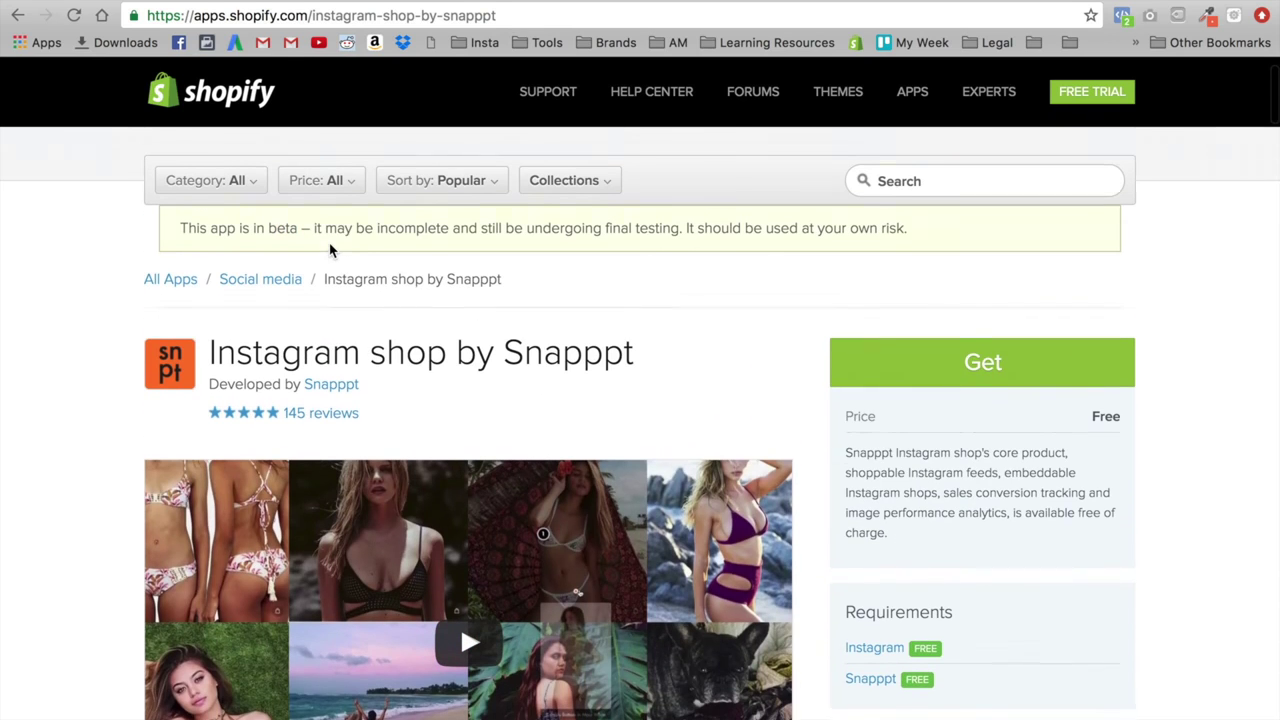
pyautogui.scroll(-4, 710, 420)
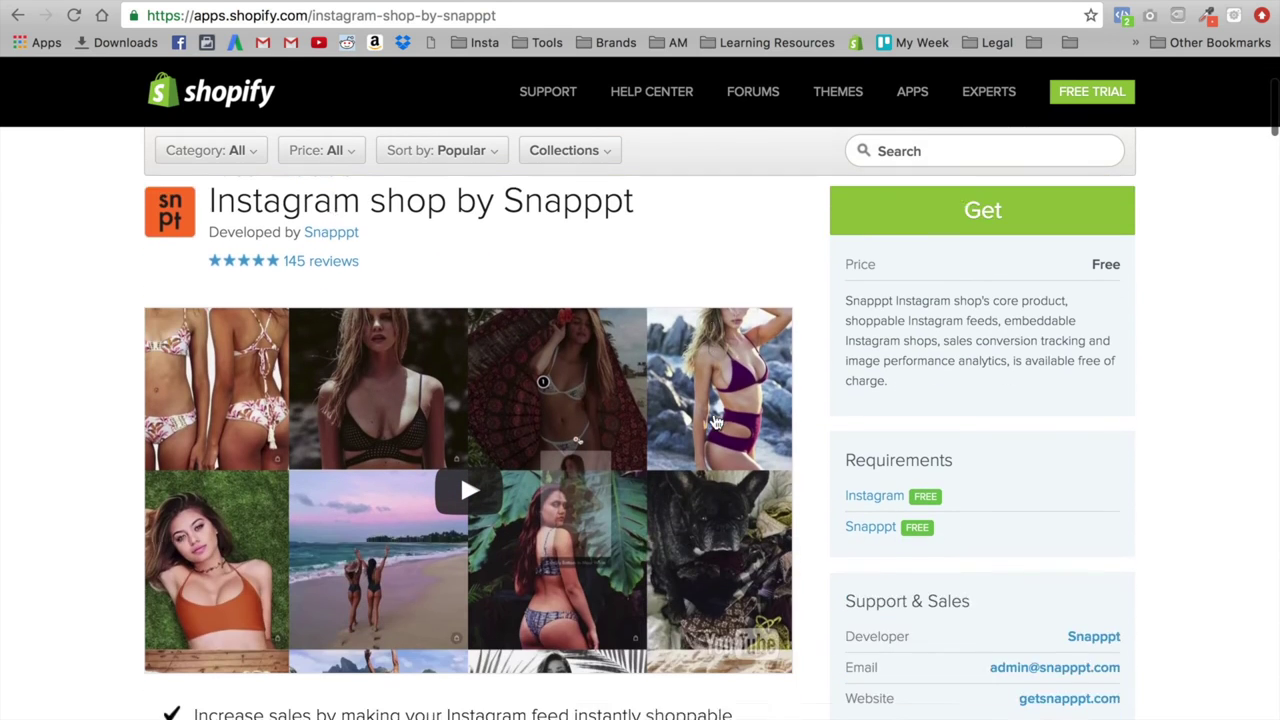
pyautogui.scroll(2, 977, 311)
pyautogui.scroll(1, 980, 308)
pyautogui.click(1006, 285)
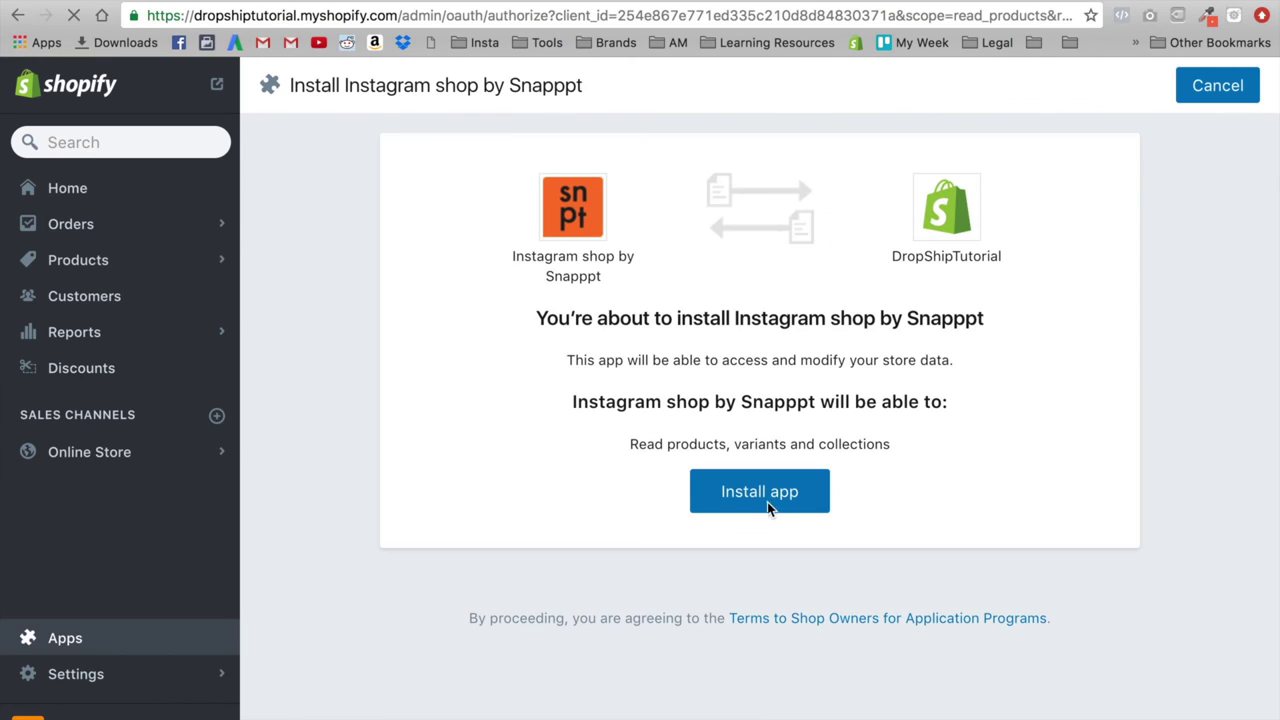
pyautogui.click(767, 502)
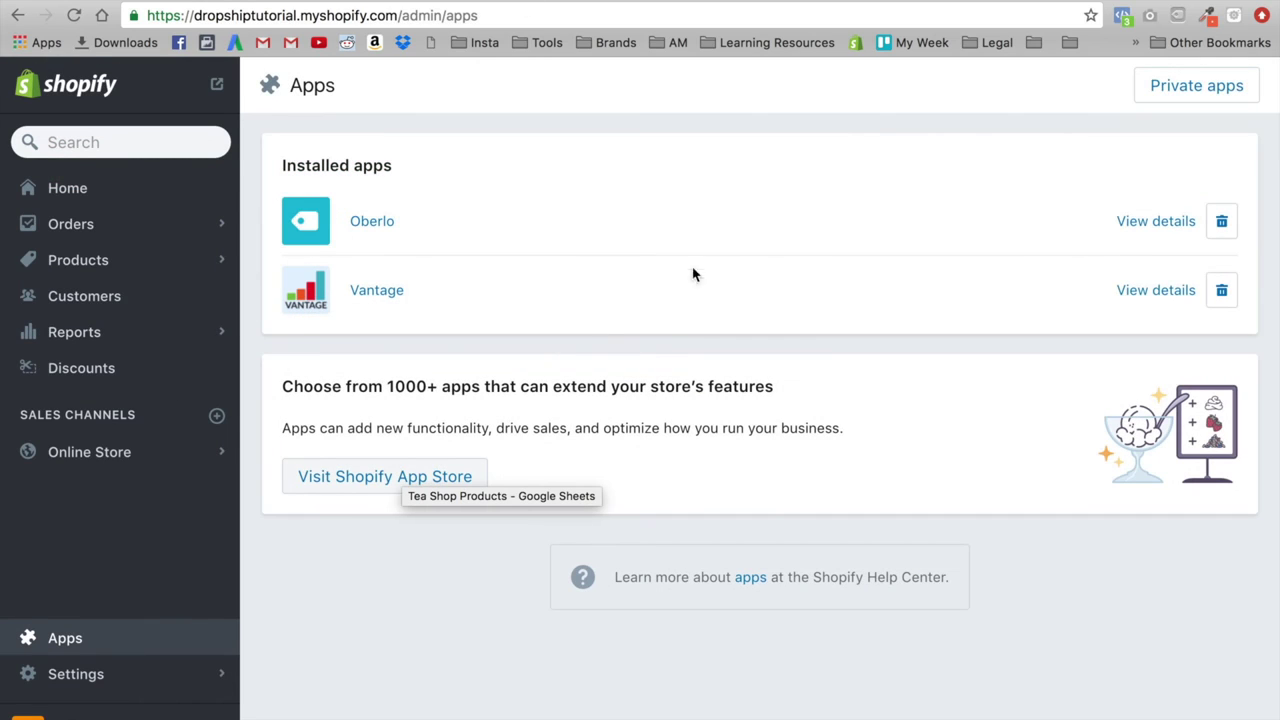
# Step: Open the Shopify App Store from the store's Apps page and search for "fishbowl"
pyautogui.click(347, 478)
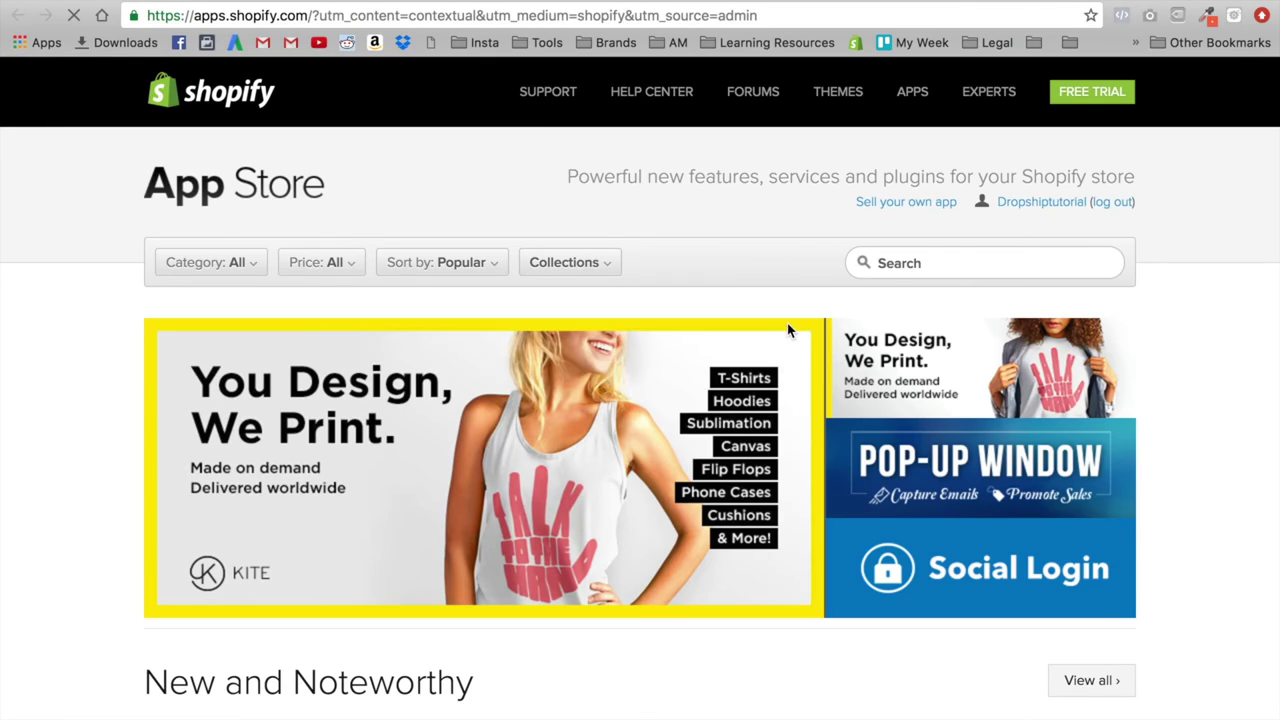
pyautogui.click(950, 262)
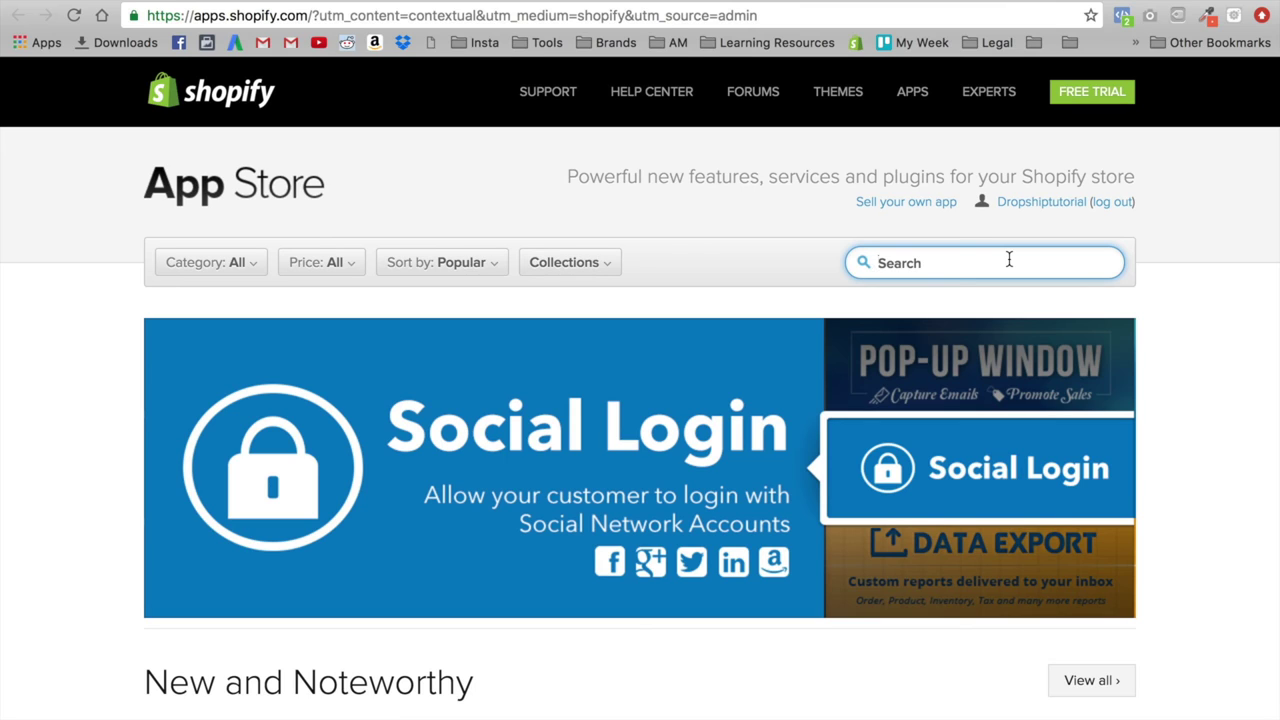
pyautogui.write('fishbowl')
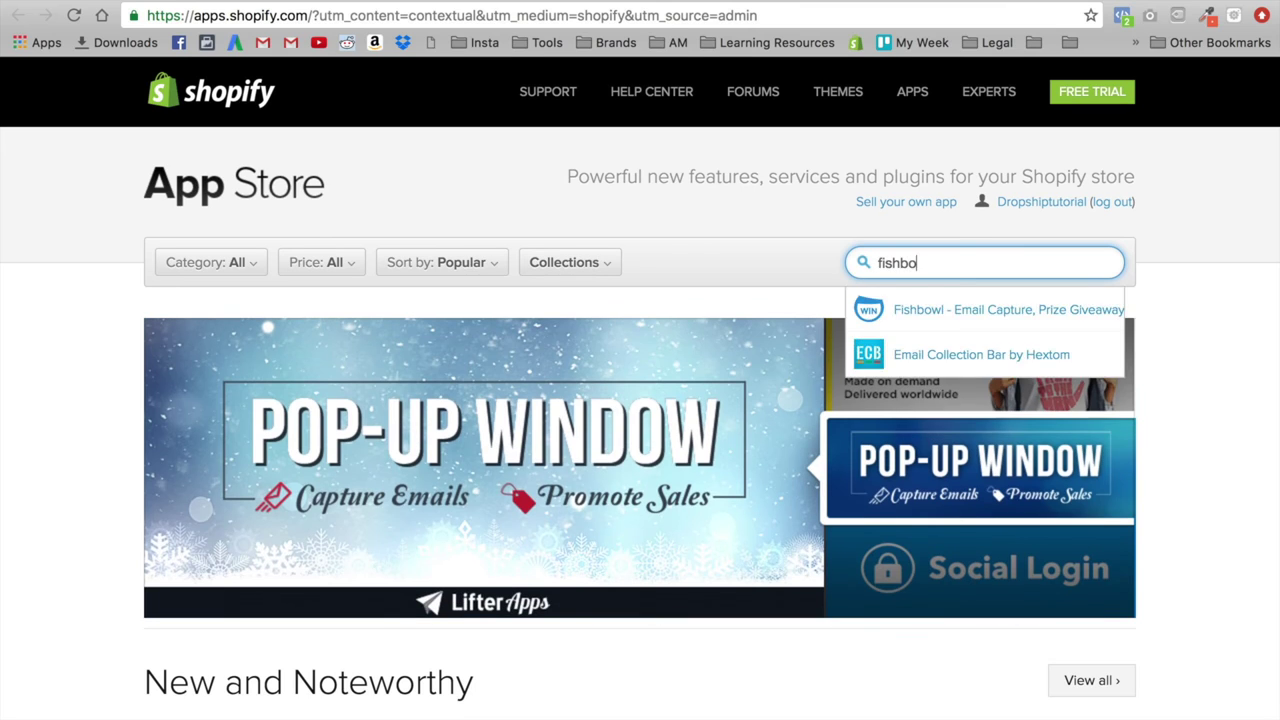
pyautogui.press('Return')
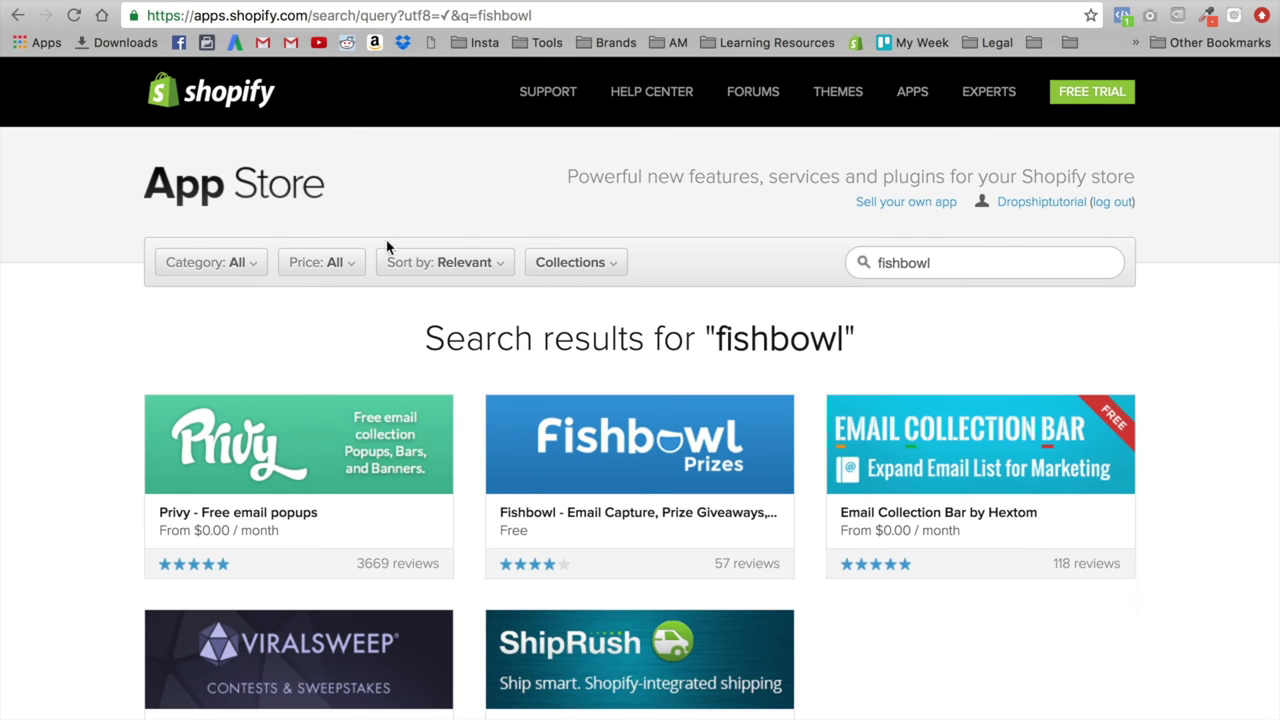
pyautogui.click(232, 262)
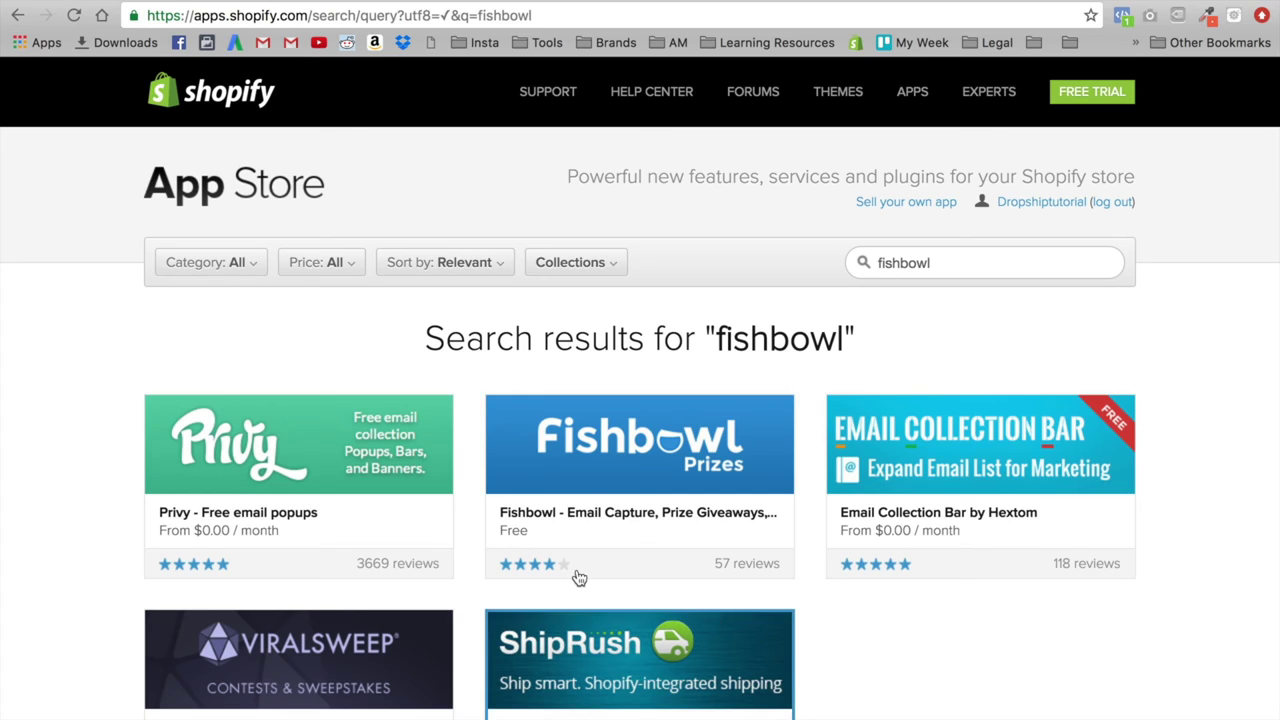
# Step: Get the Fishbowl email capture and giveaway app, agree to its terms of use and connect the store
pyautogui.click(615, 470)
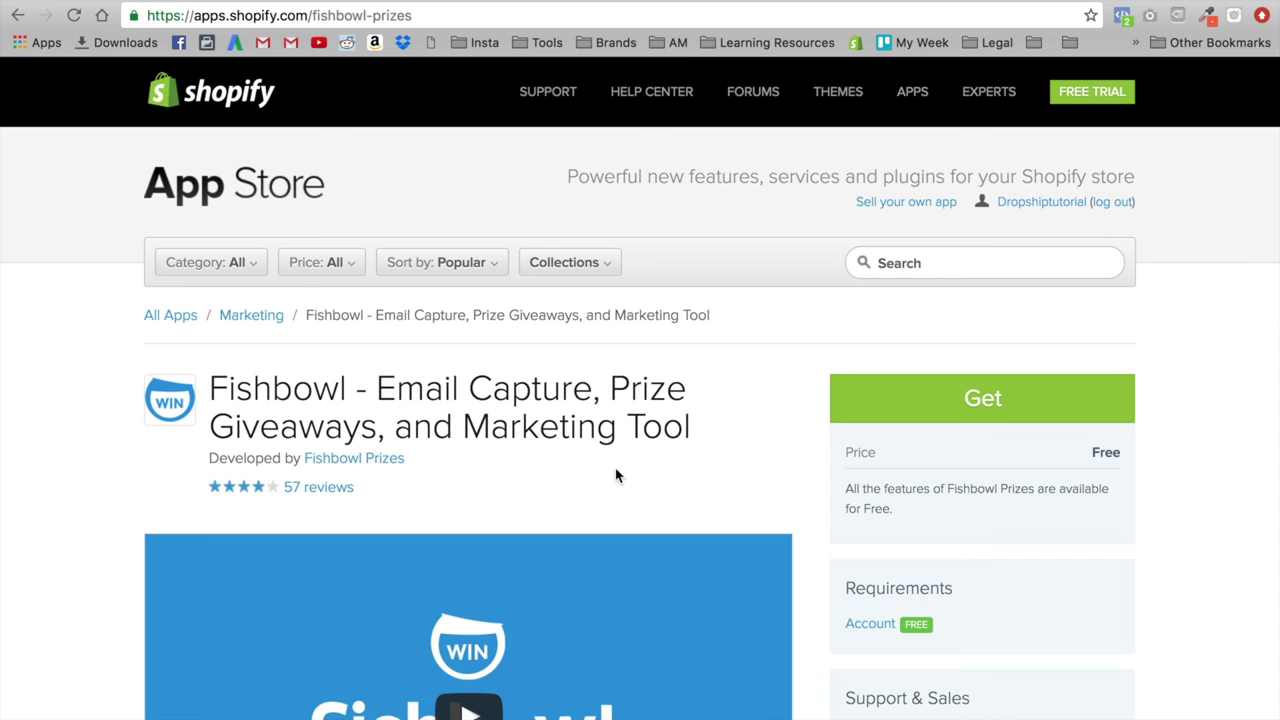
pyautogui.click(923, 418)
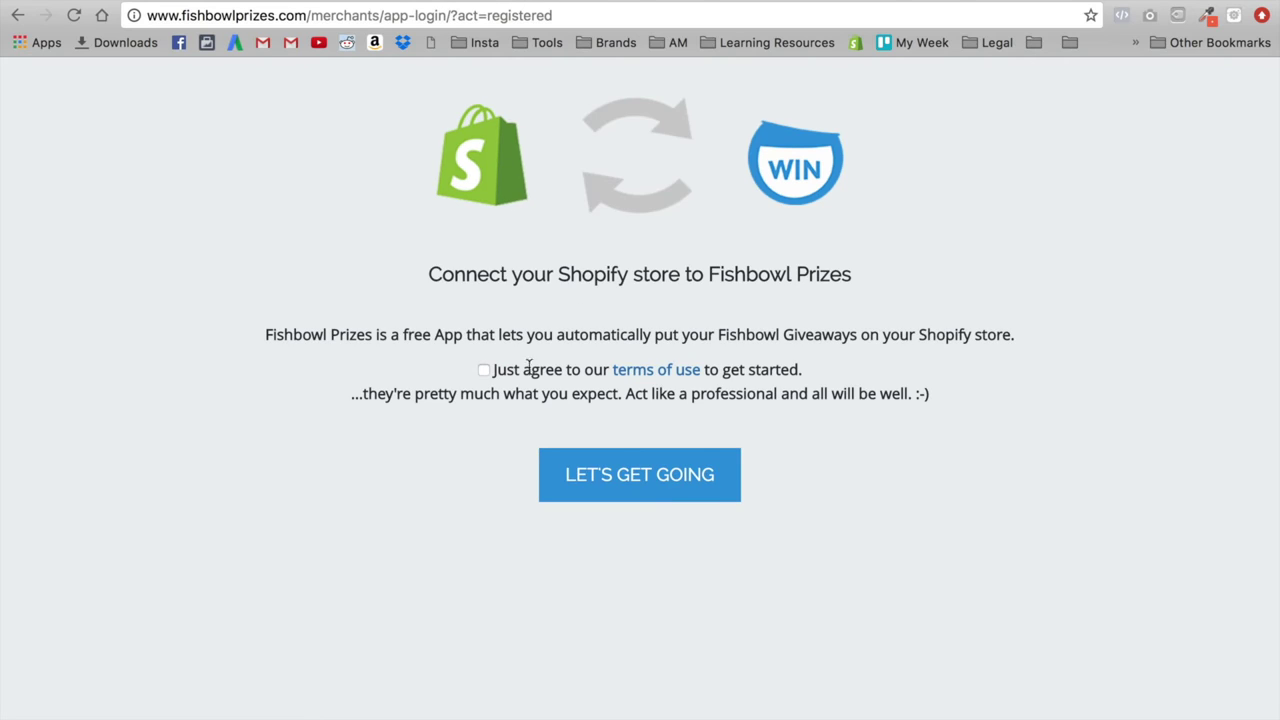
pyautogui.click(484, 370)
pyautogui.click(603, 477)
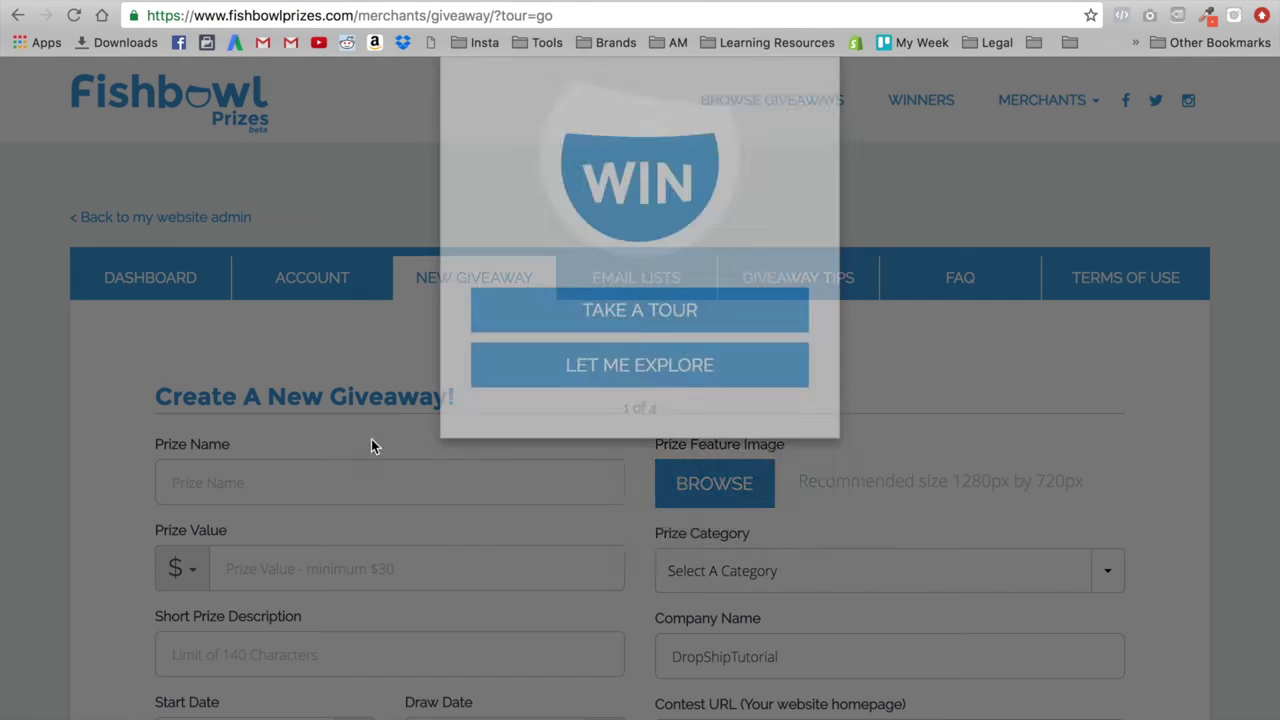
# Step: Start the Fishbowl Prizes tour, close it and look over the fields of the new giveaway form
pyautogui.click(667, 447)
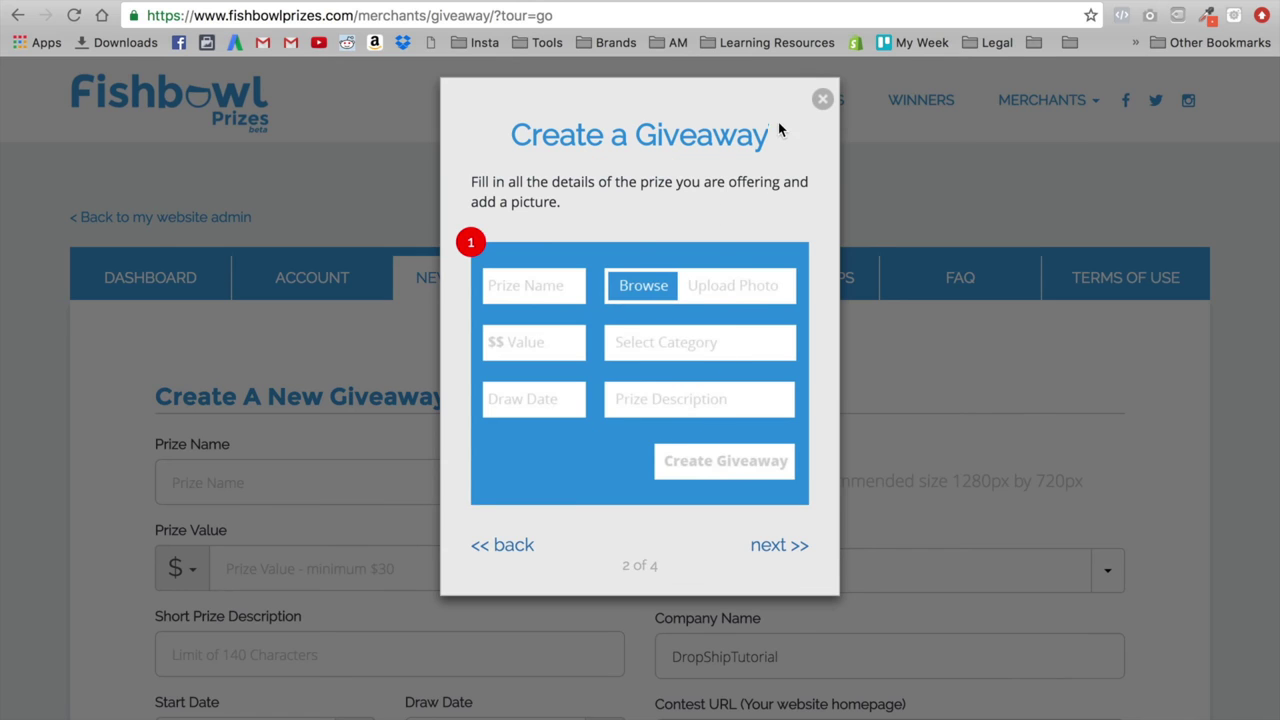
pyautogui.click(822, 99)
pyautogui.scroll(-3, 504, 375)
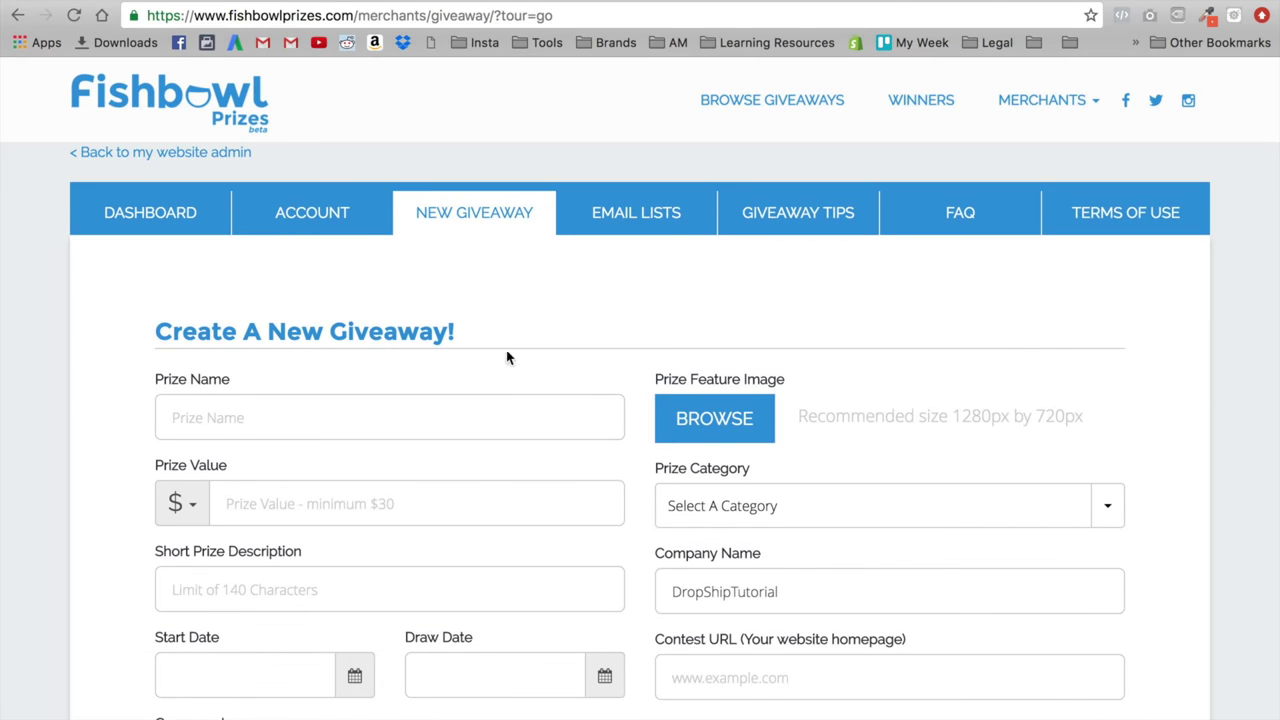
pyautogui.moveTo(171, 277)
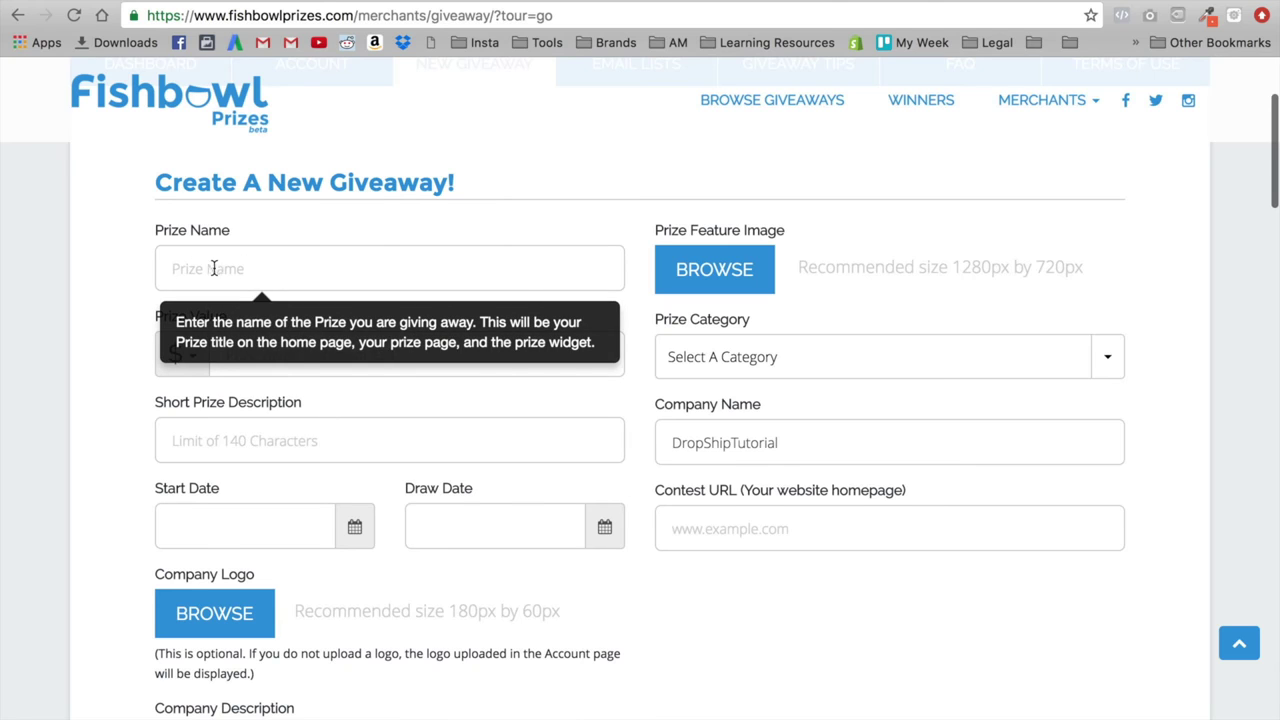
pyautogui.moveTo(710, 278)
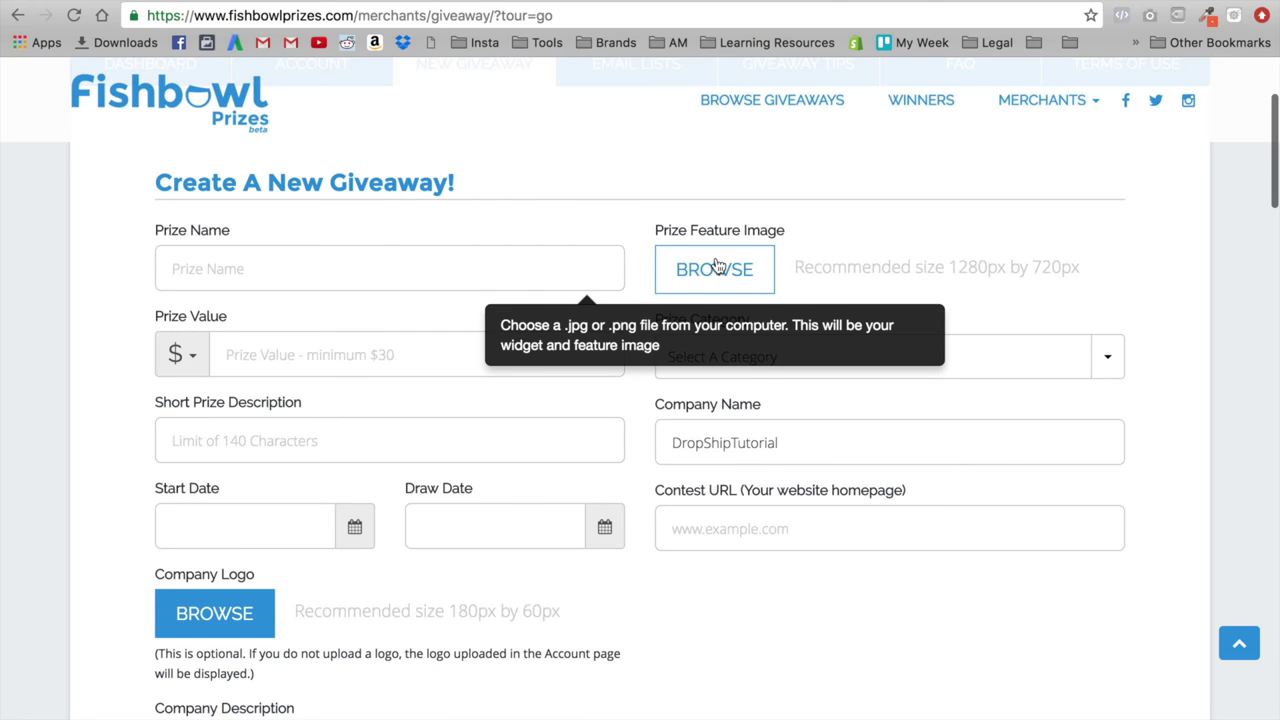
# Step: Set the new giveaway's prize name to "Free Submarine Tea Infuser"
pyautogui.click(437, 277)
pyautogui.write('Free Su')
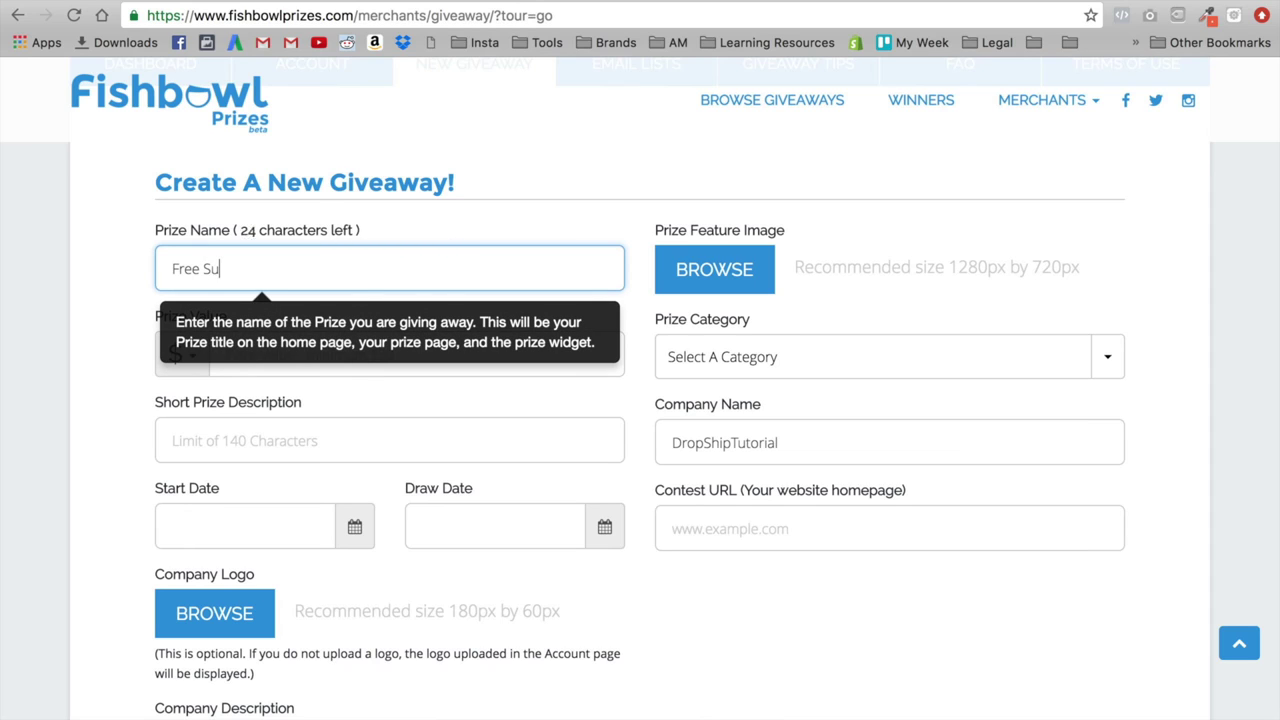
pyautogui.write('bmarine')
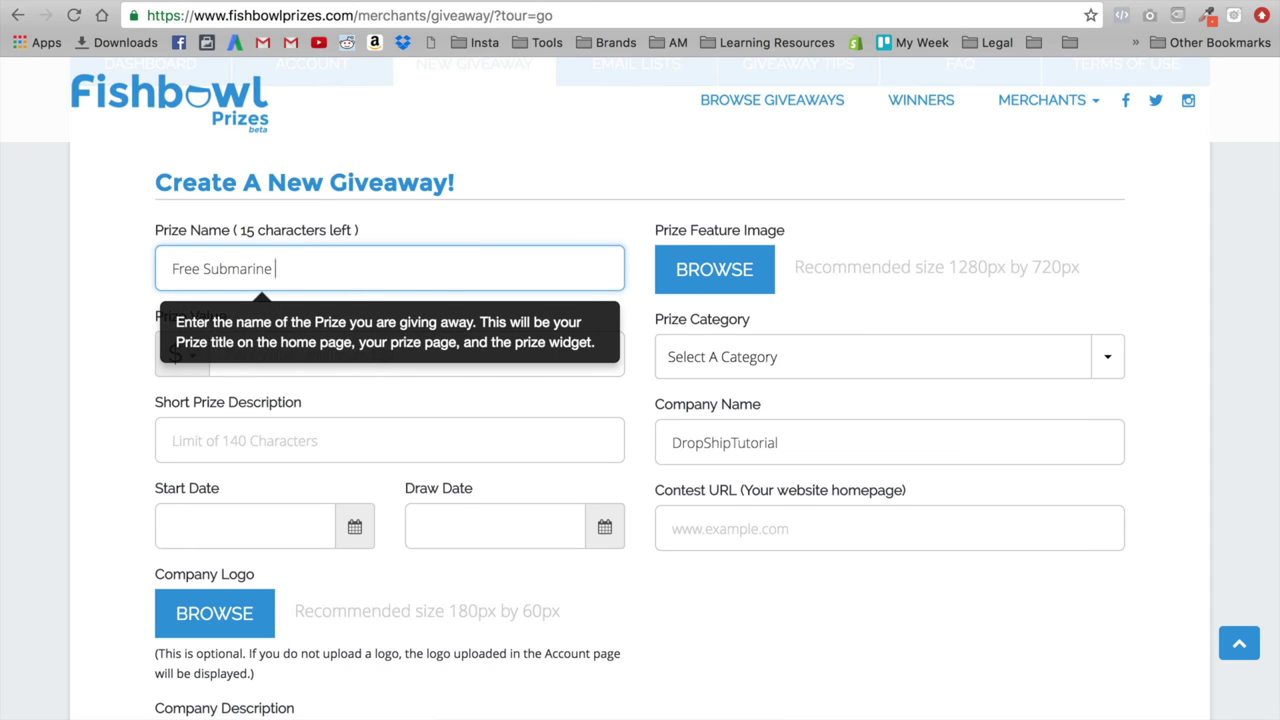
pyautogui.write(' Tea Infuser')
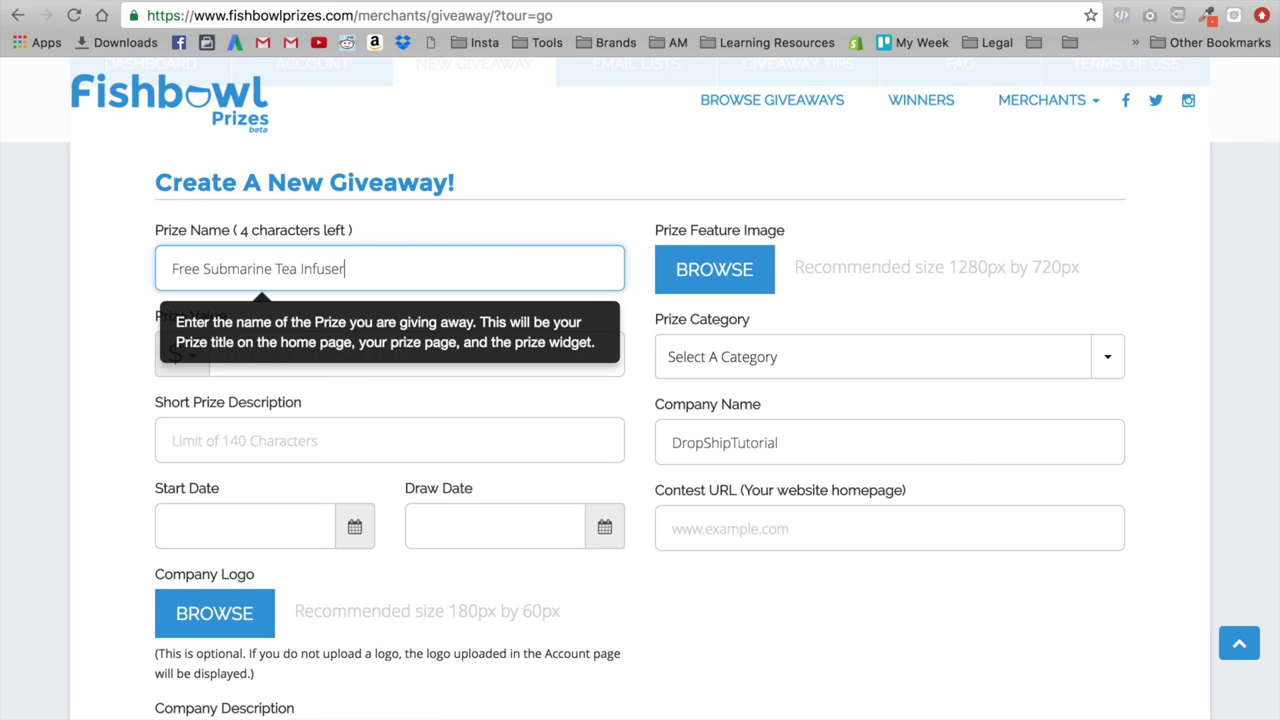
# Step: Switch to the DropShipTutorial storefront and open its Tea Strainers collection
pyautogui.click(799, 5)
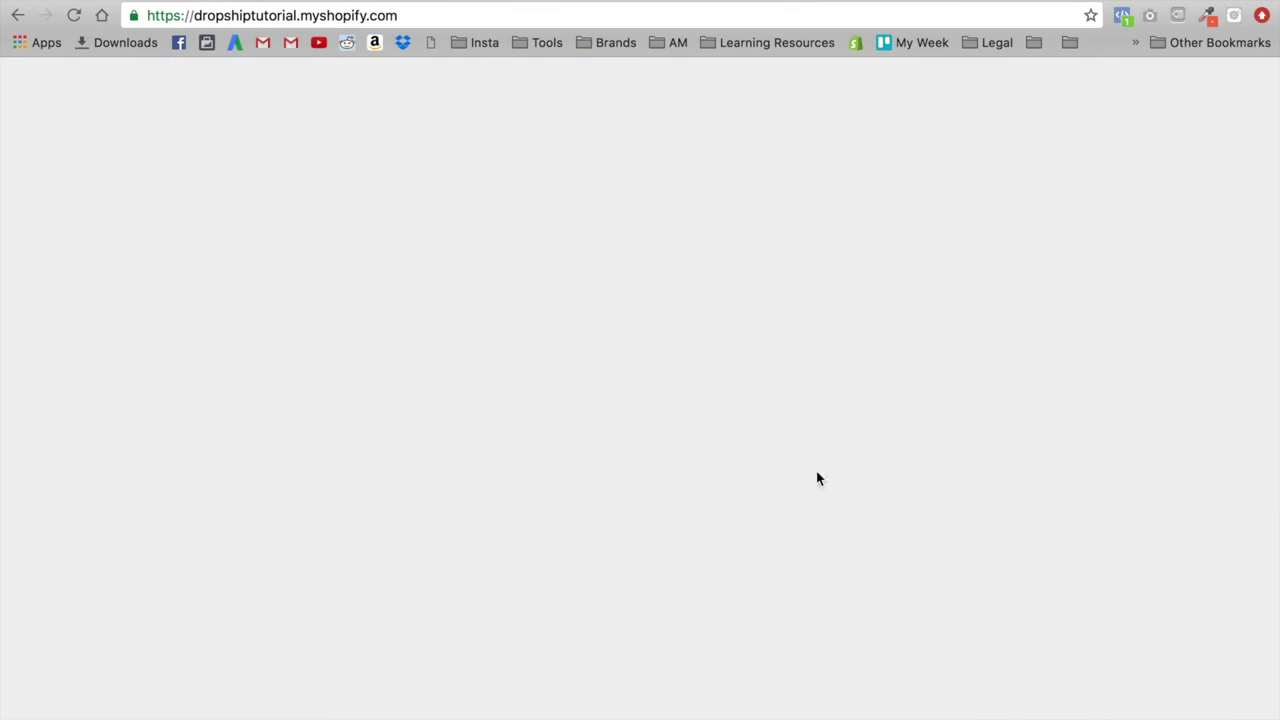
pyautogui.scroll(-10, 588, 450)
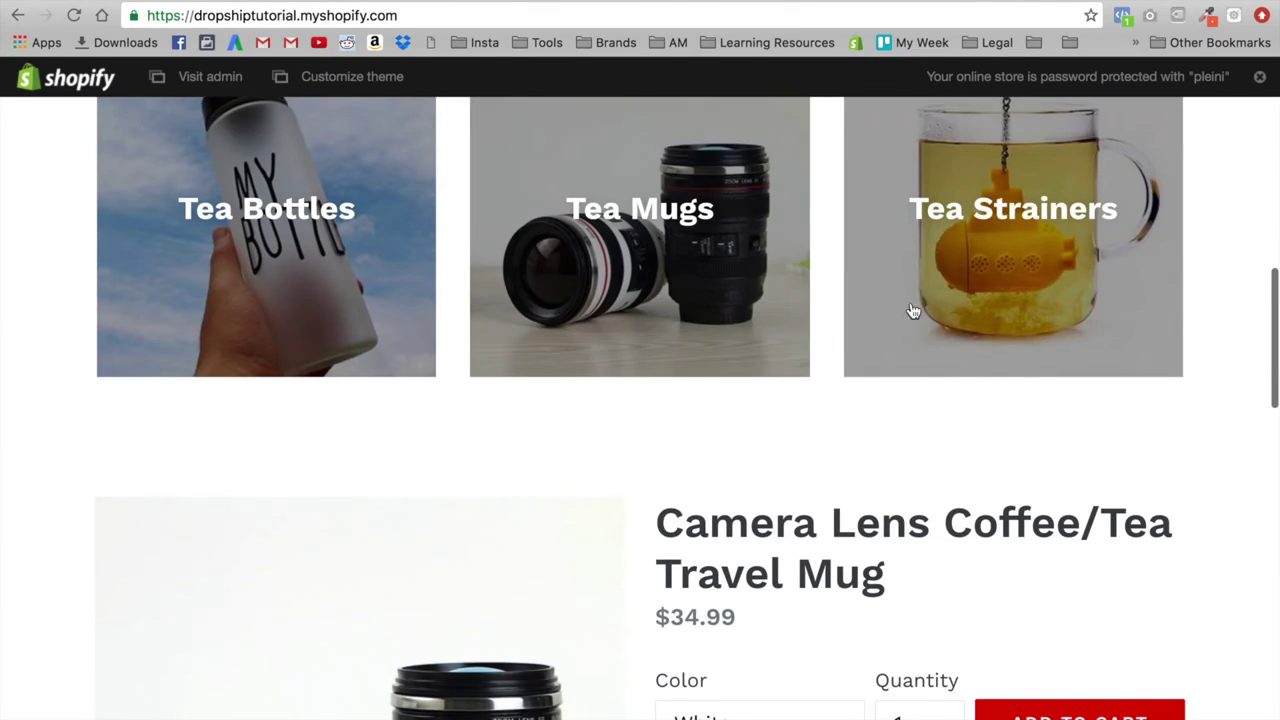
pyautogui.click(958, 285)
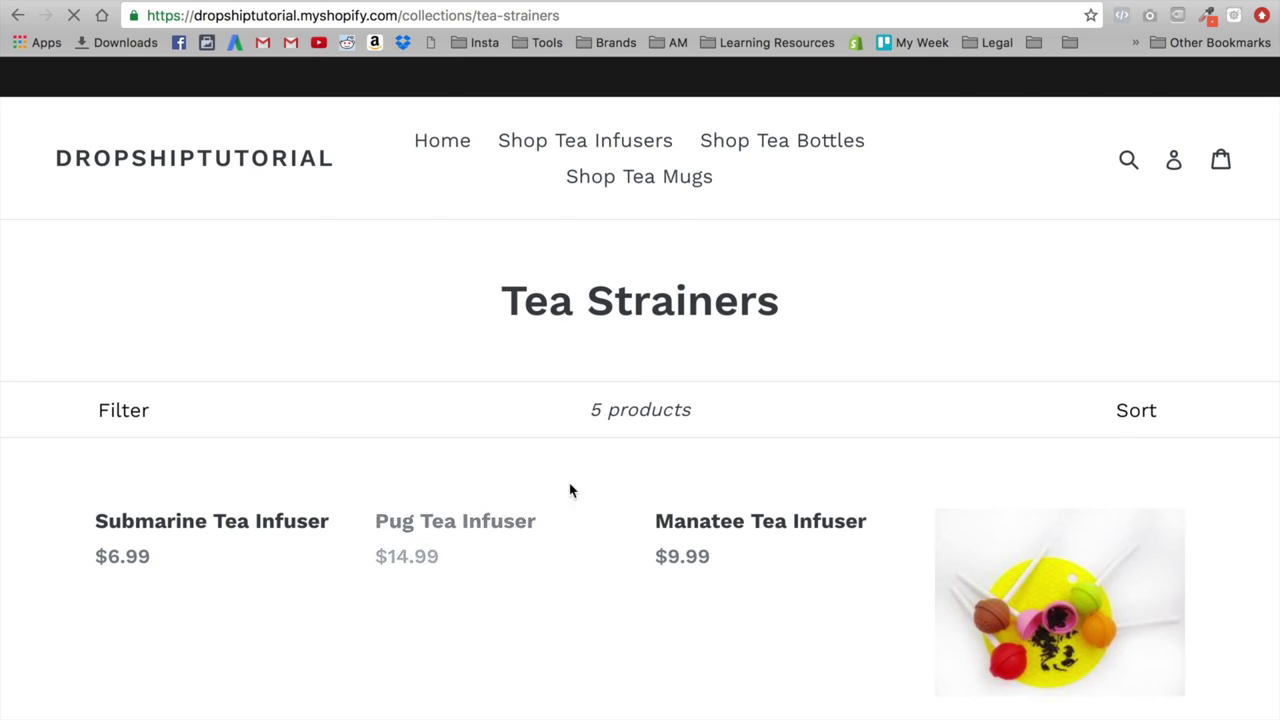
# Step: Open the Submarine Tea Infuser product page and save its product photo as a JPEG image in Documents
pyautogui.scroll(-5, 458, 473)
pyautogui.click(214, 300)
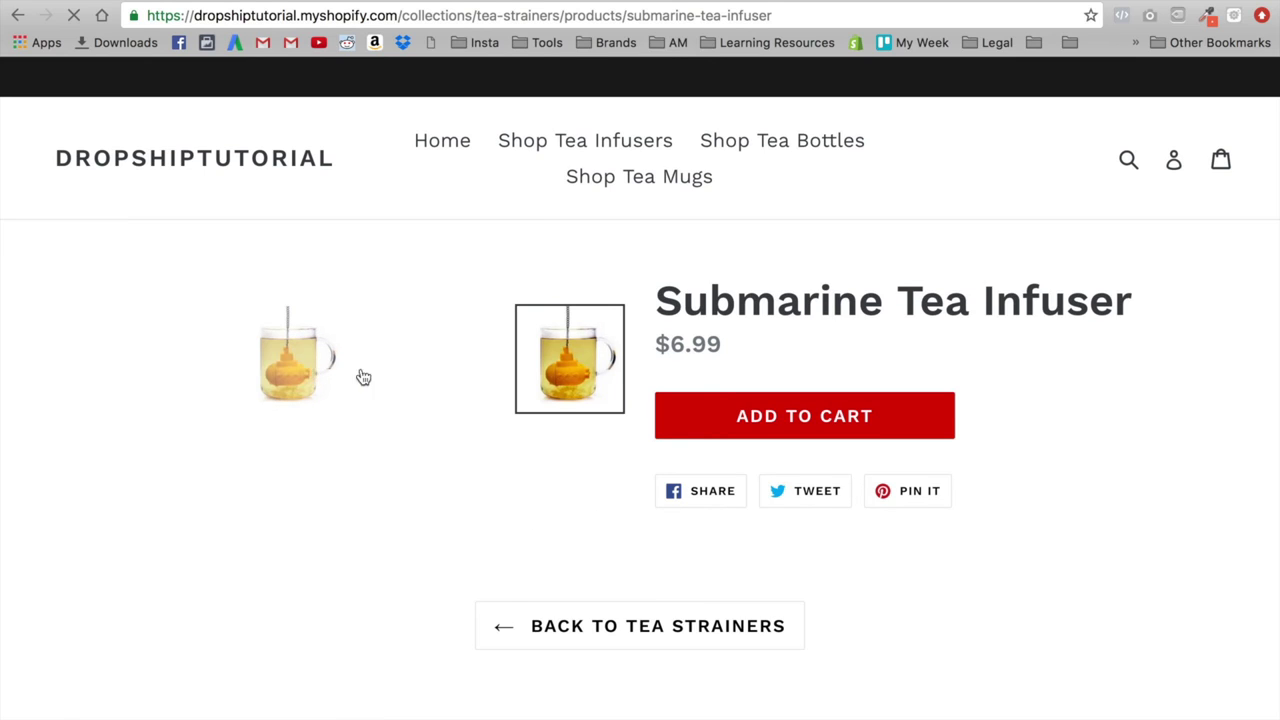
pyautogui.rightClick(396, 477)
pyautogui.click(525, 507)
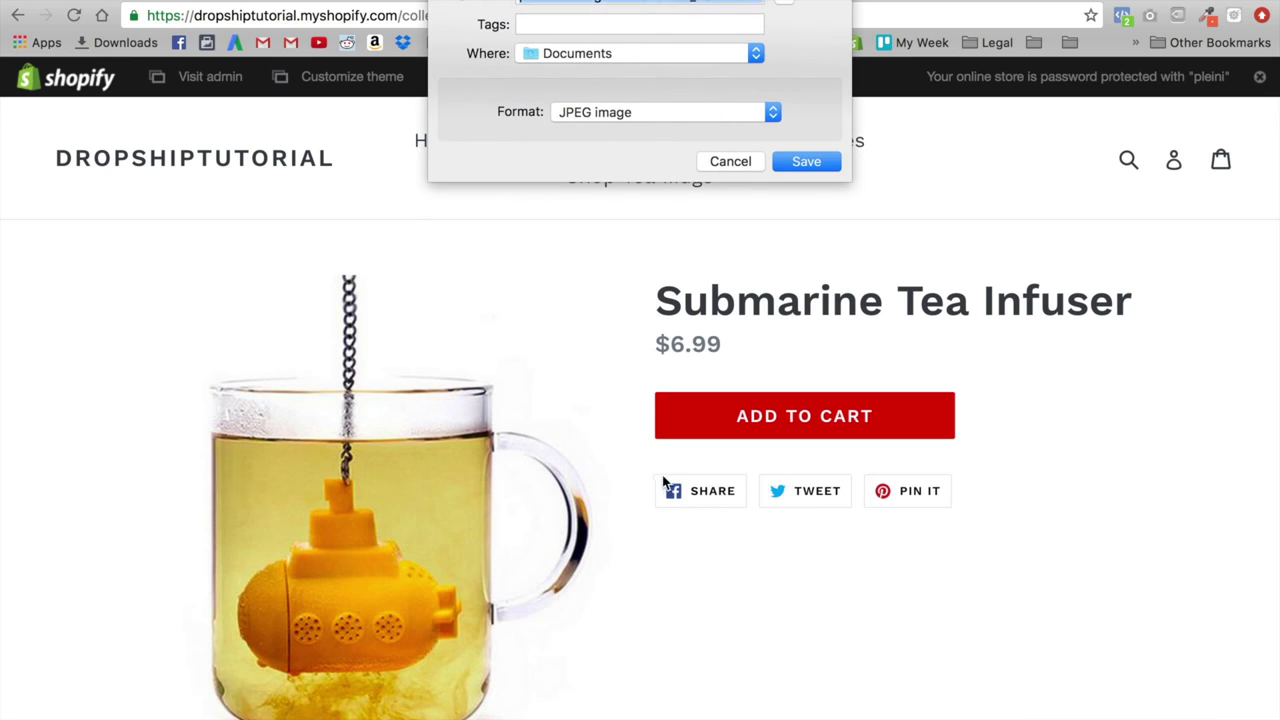
pyautogui.click(794, 166)
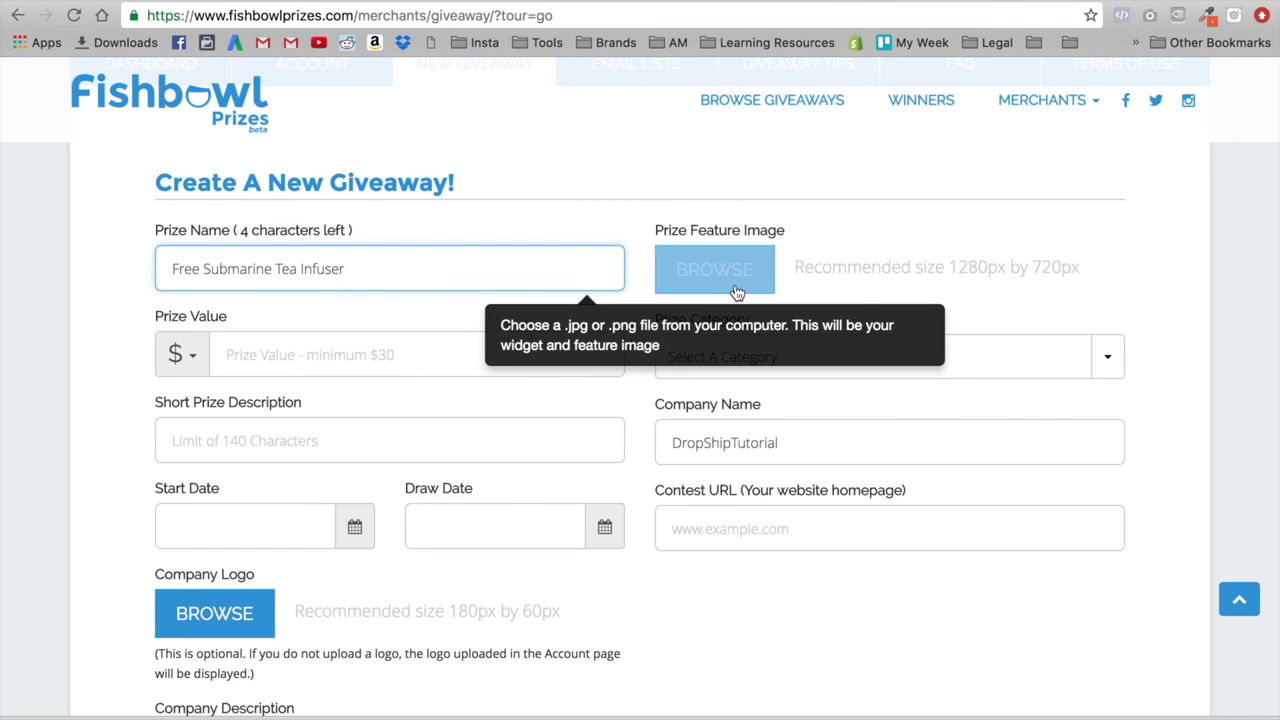
# Step: Try to upload the saved product photo as the giveaway's prize feature image
pyautogui.click(694, 263)
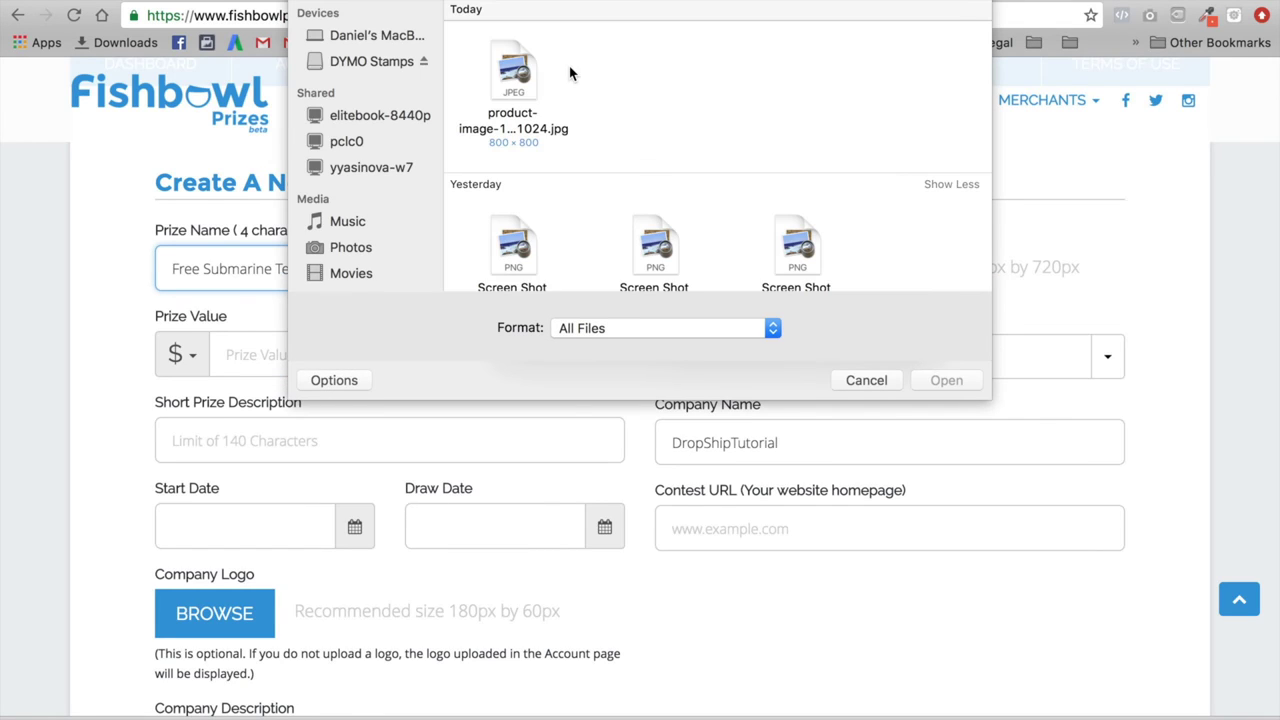
pyautogui.click(962, 386)
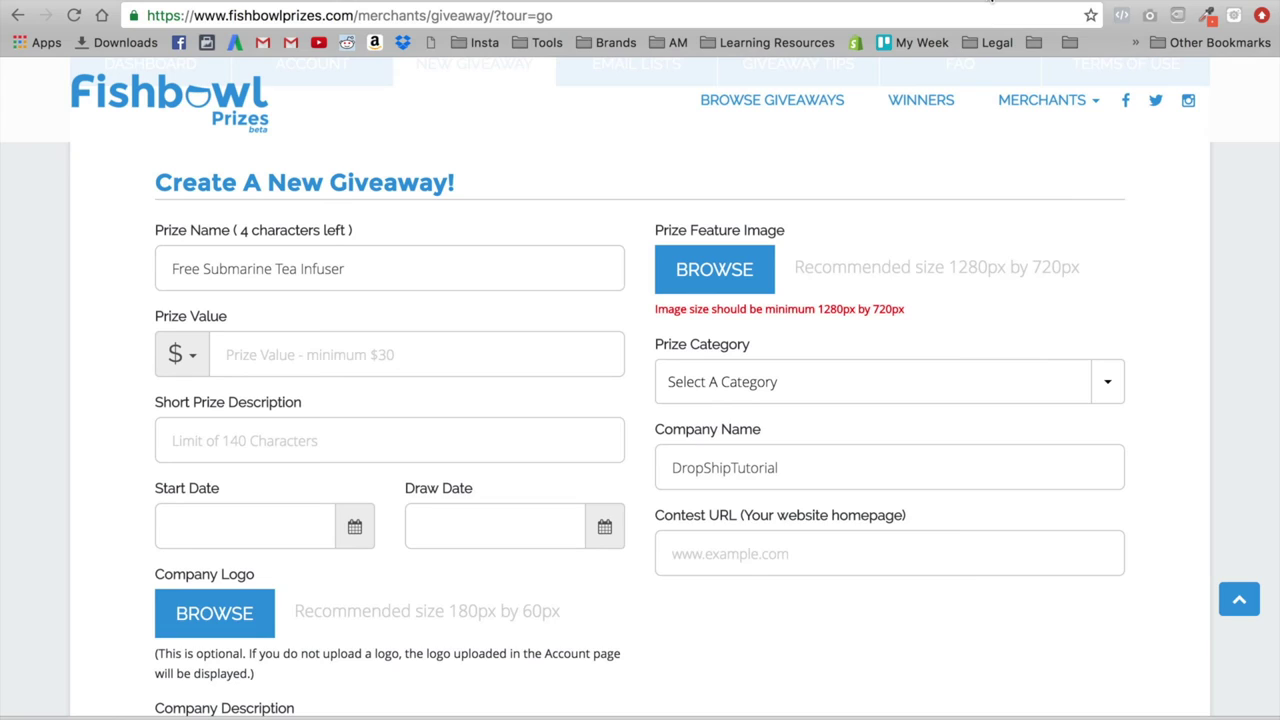
# Step: Open canva.com in a new browser tab
pyautogui.hotkey('ctrl', 't')
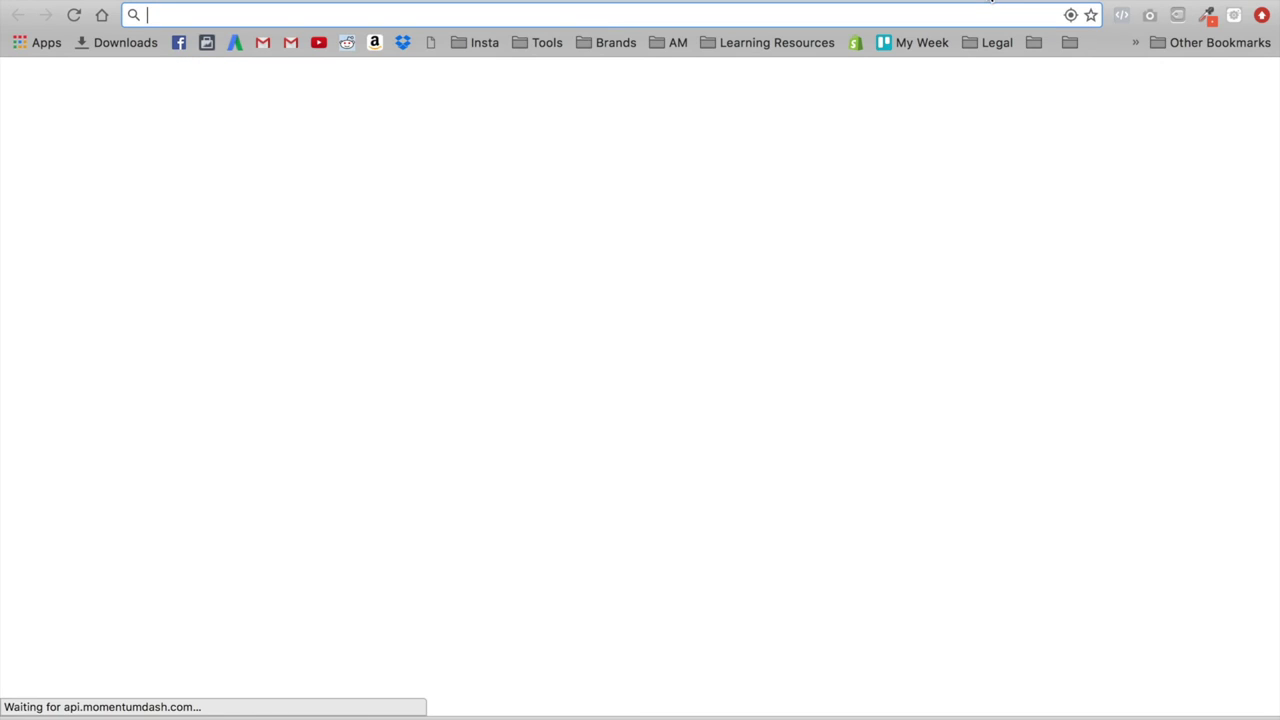
pyautogui.write('ca')
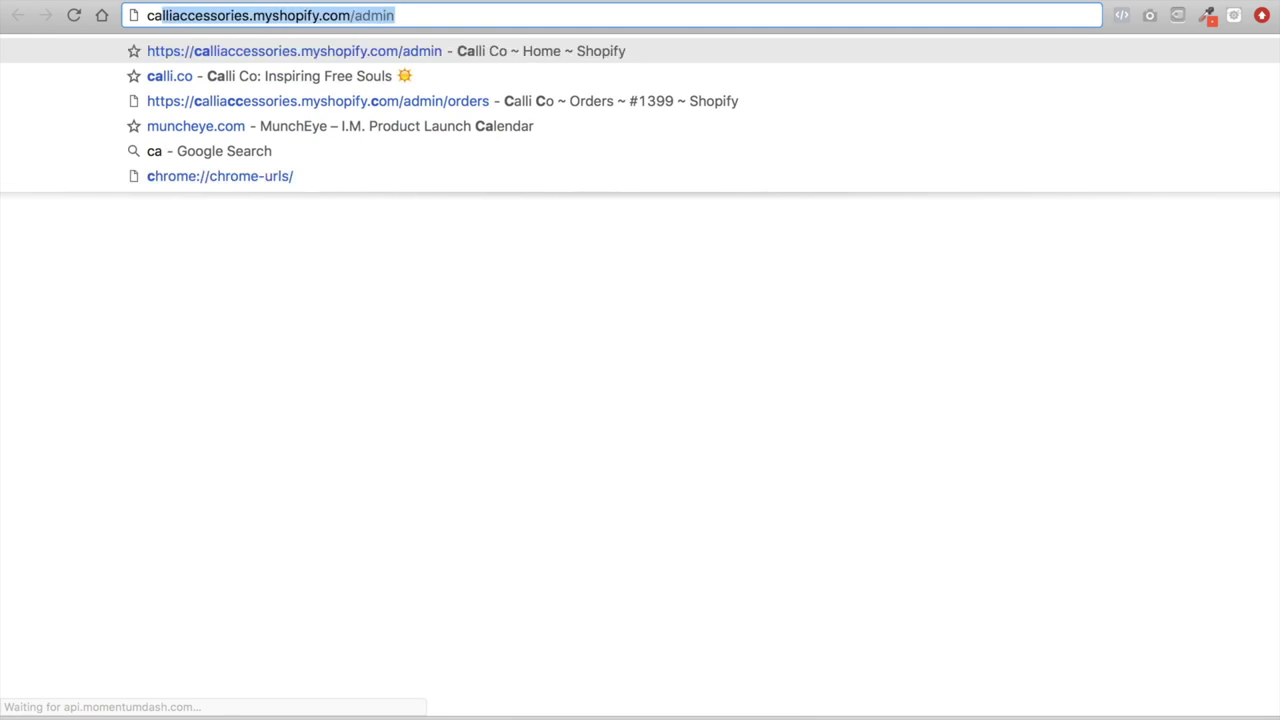
pyautogui.write('nvq')
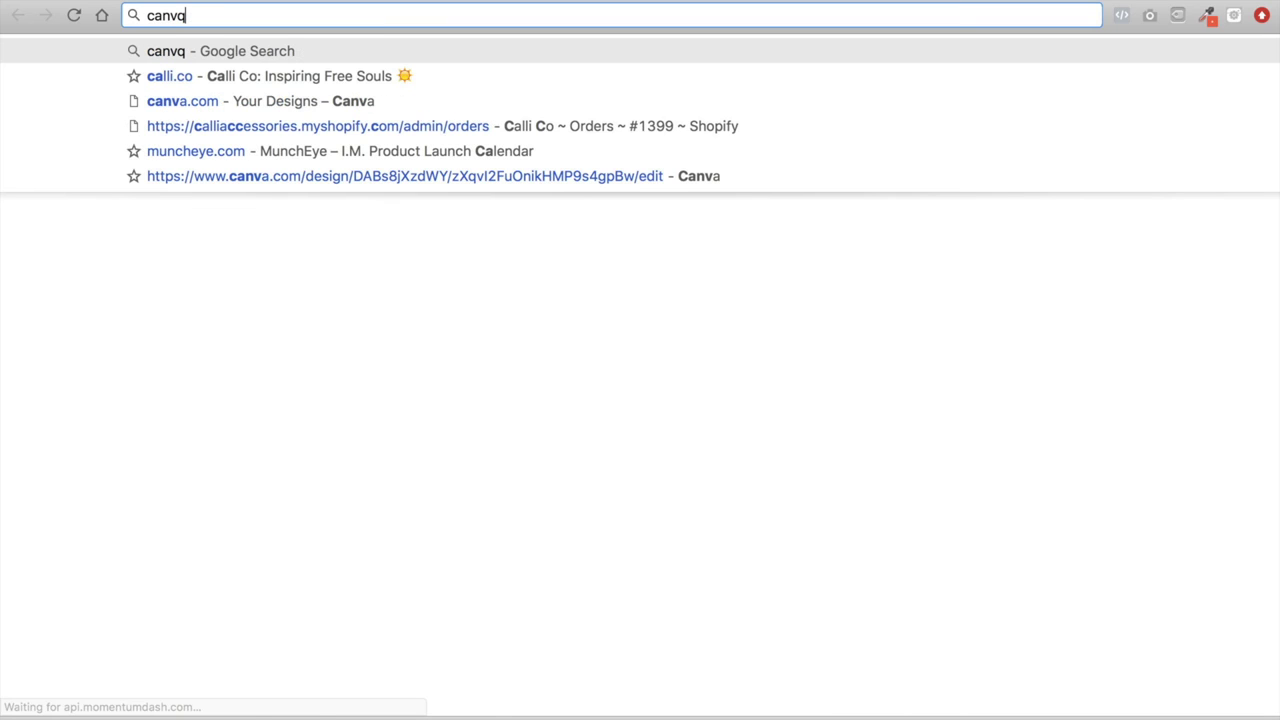
pyautogui.press('Return')
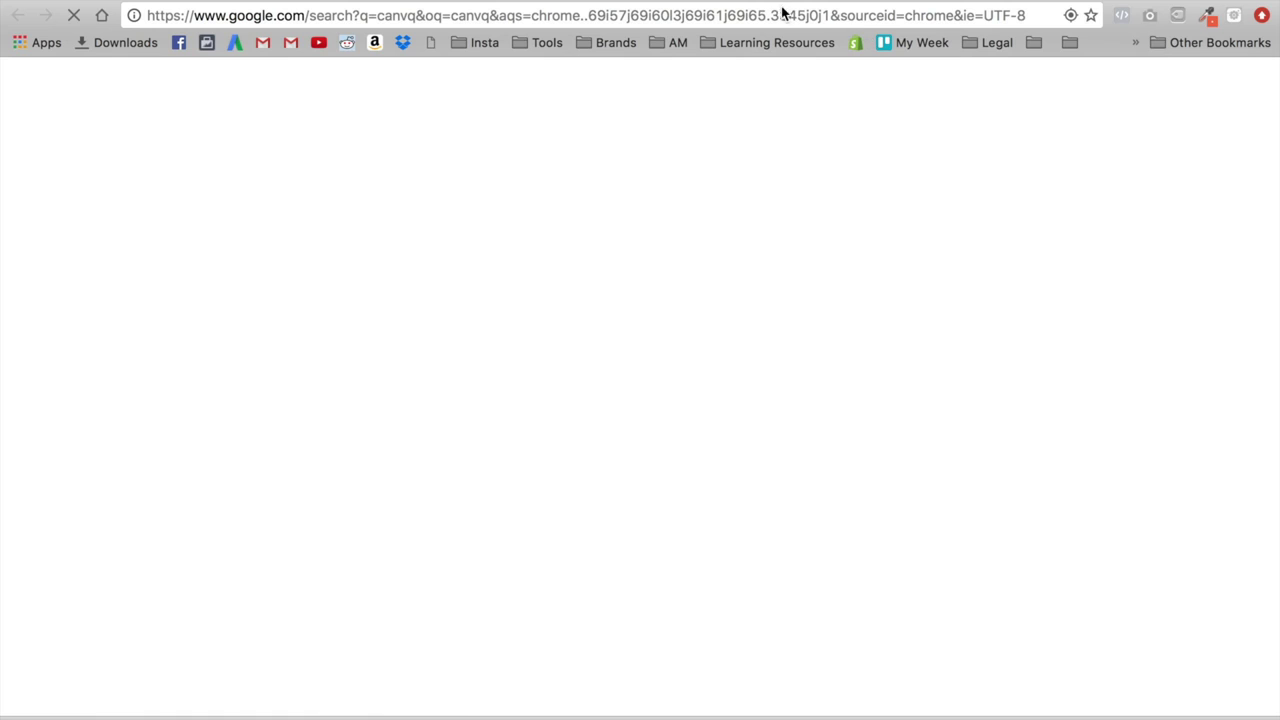
pyautogui.click(822, 15)
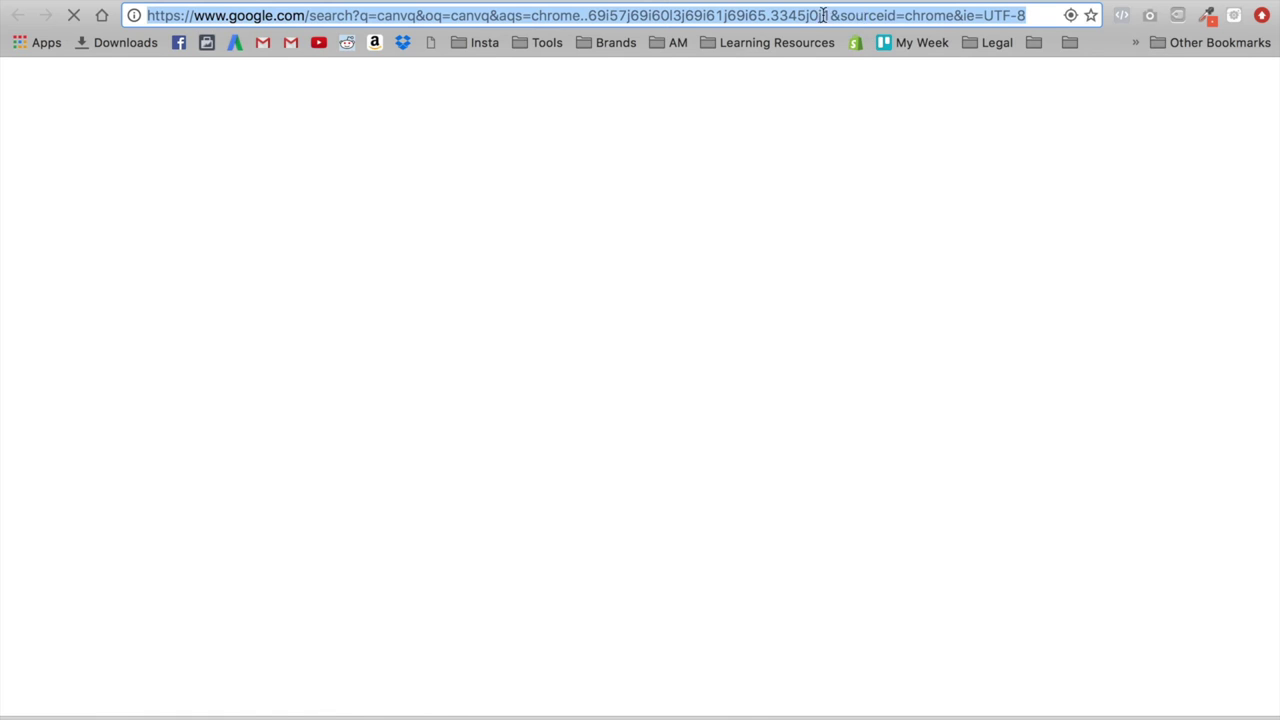
pyautogui.write('canva.com')
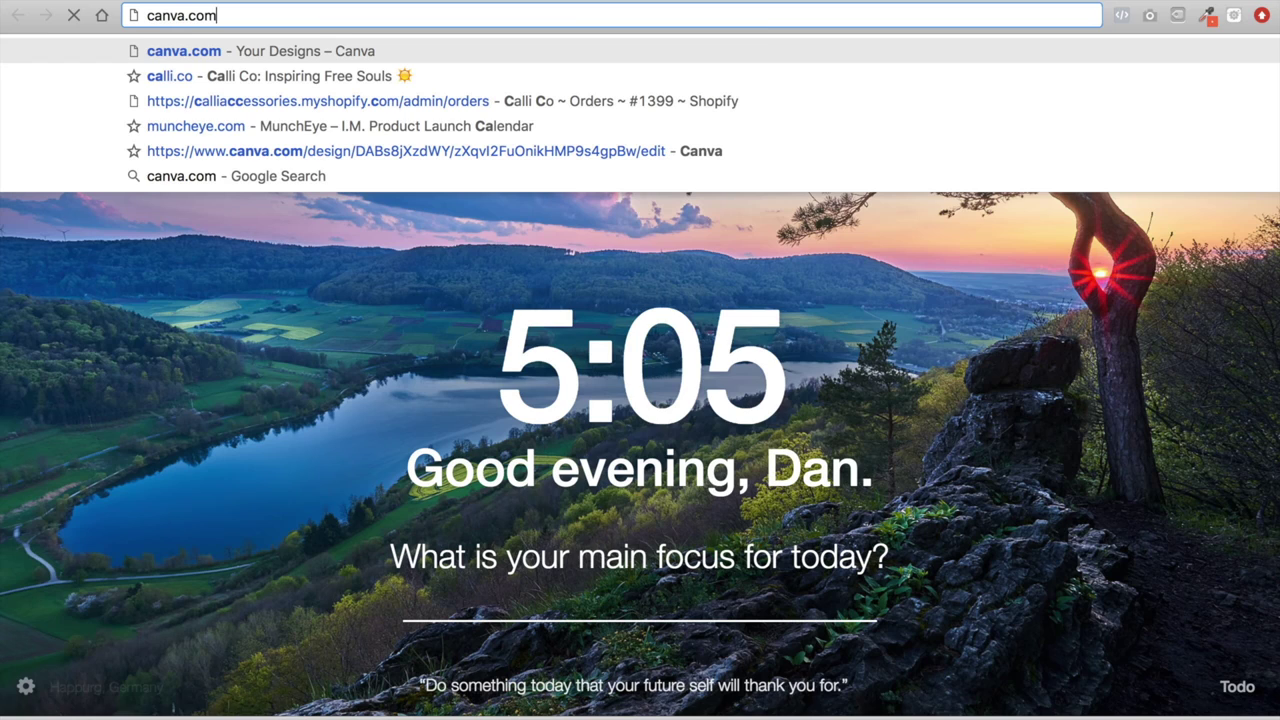
pyautogui.press('Return')
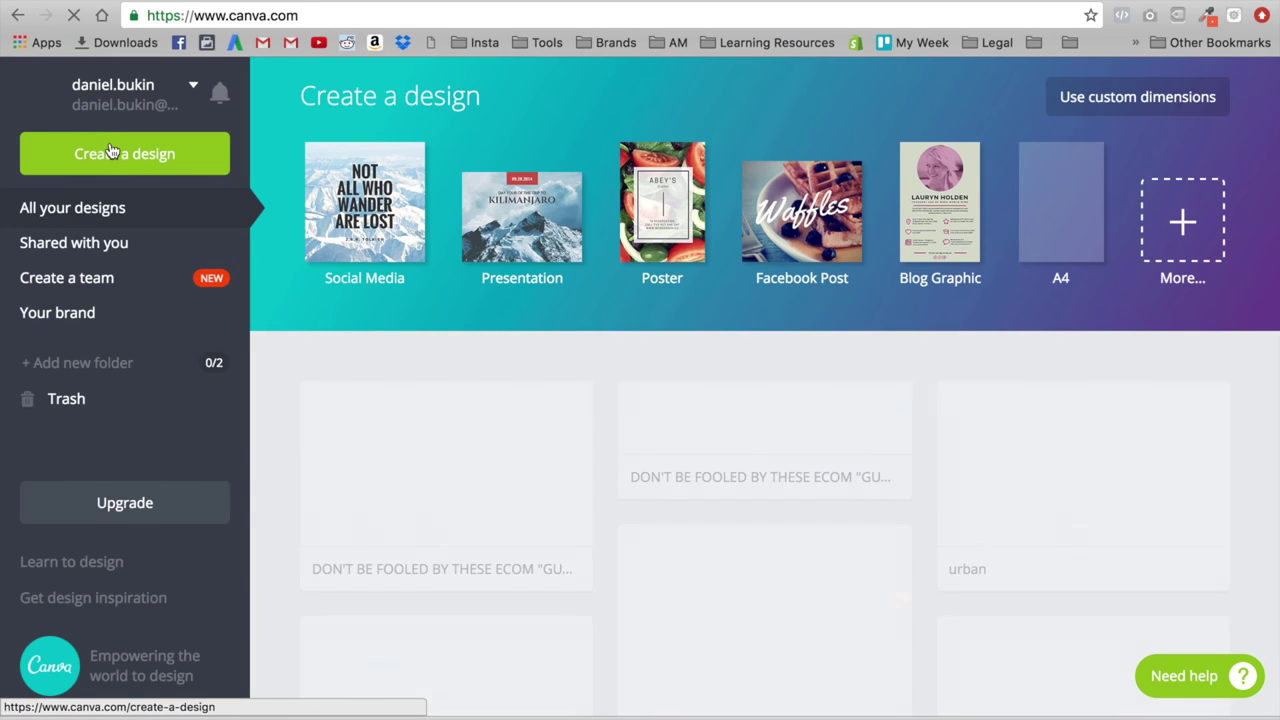
# Step: Check the feature image size Fishbowl recommends and create a custom Canva design of 1280 x 720 px
pyautogui.click(104, 146)
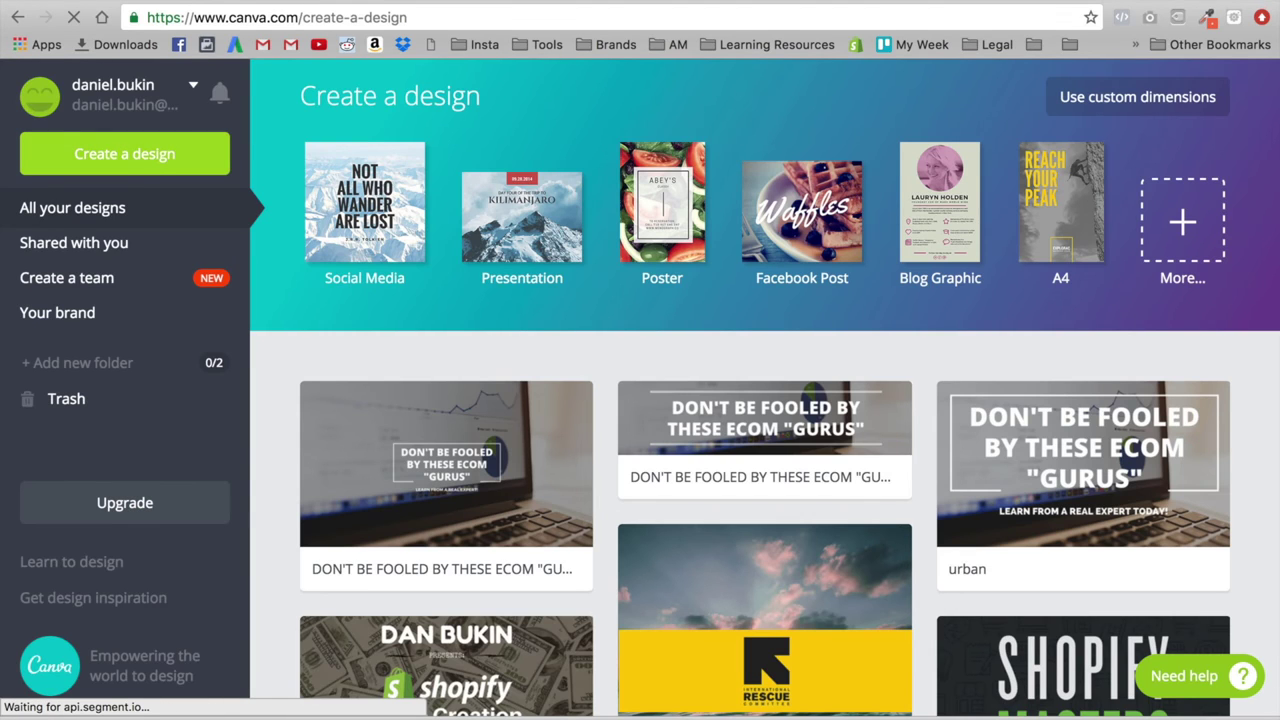
pyautogui.click(408, 14)
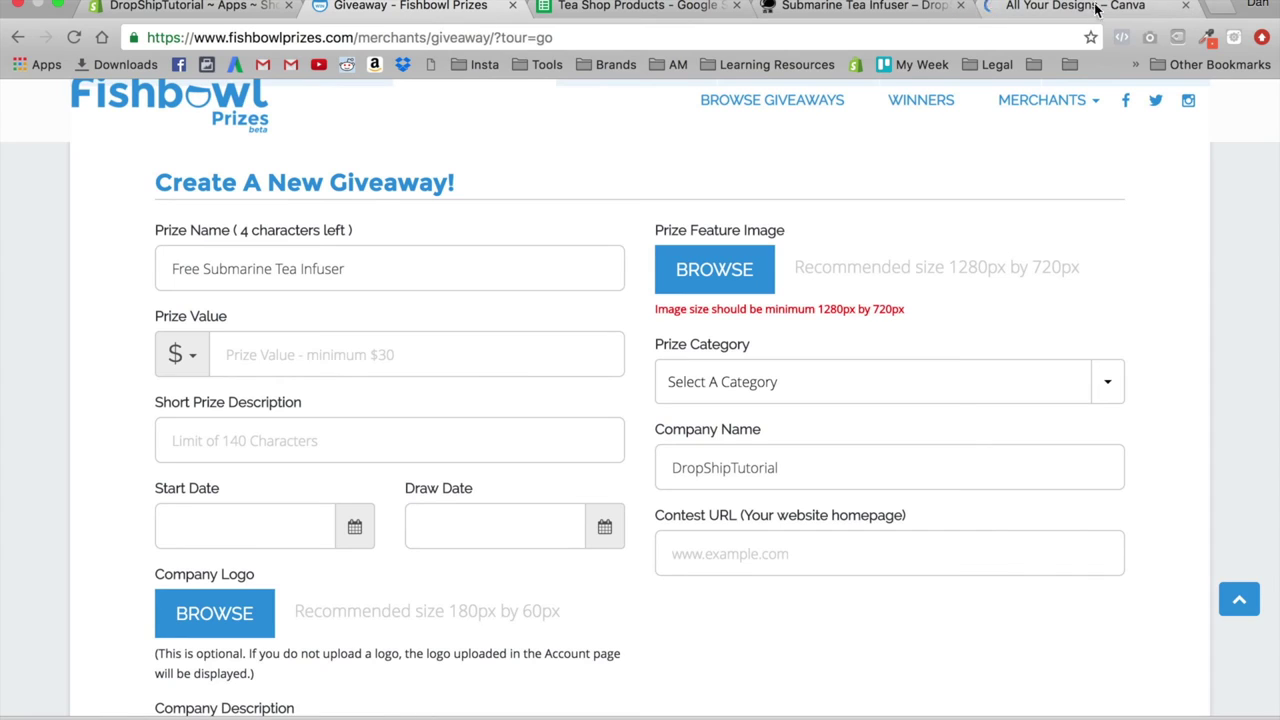
pyautogui.click(1060, 5)
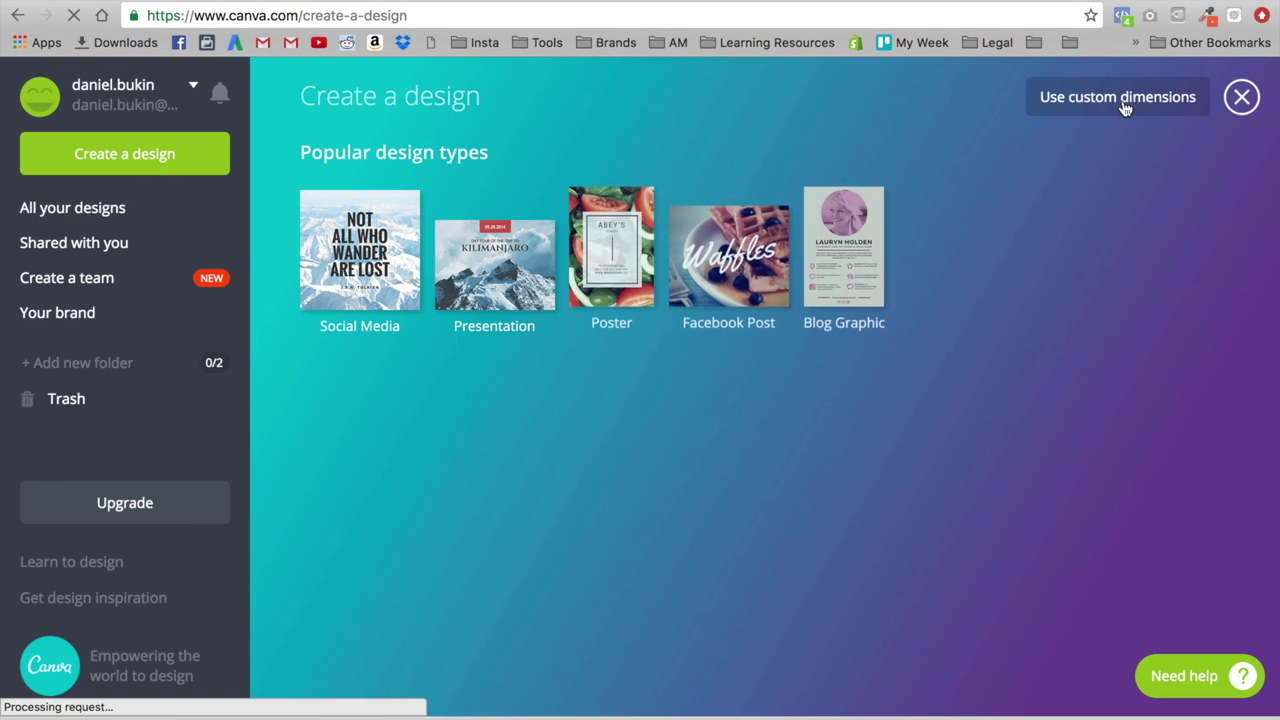
pyautogui.click(1100, 97)
pyautogui.write('1280')
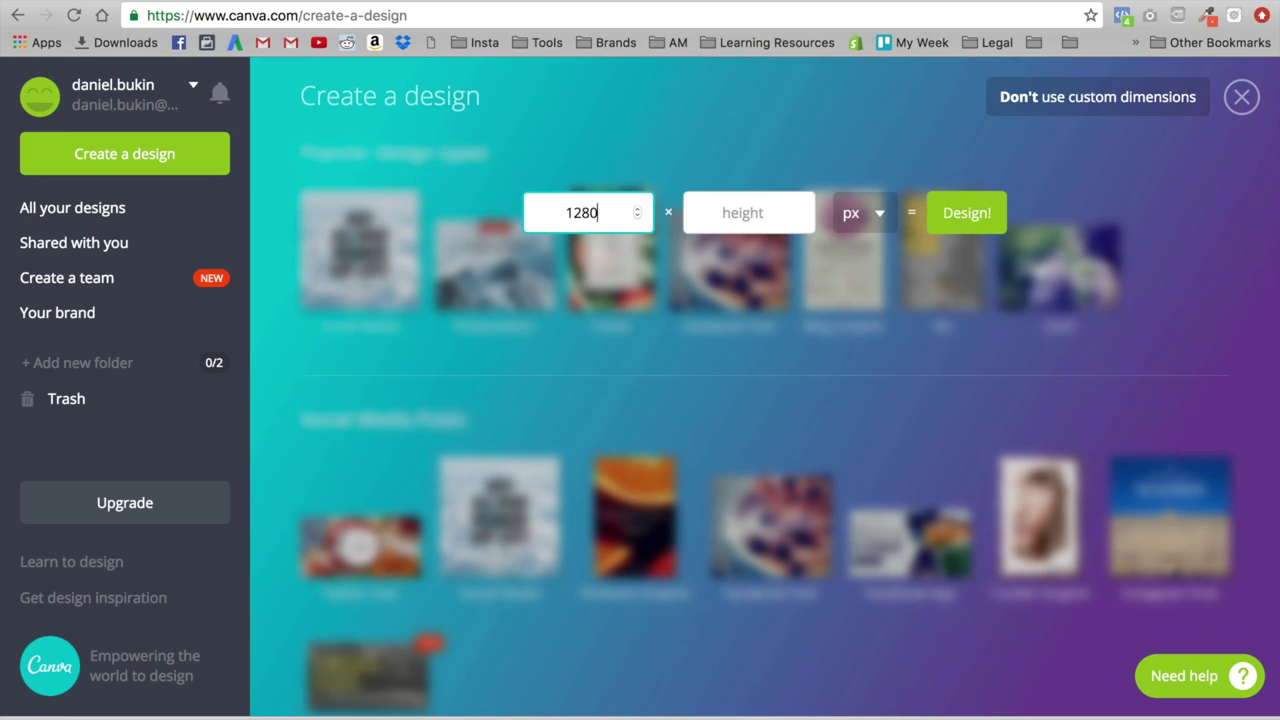
pyautogui.press('Tab')
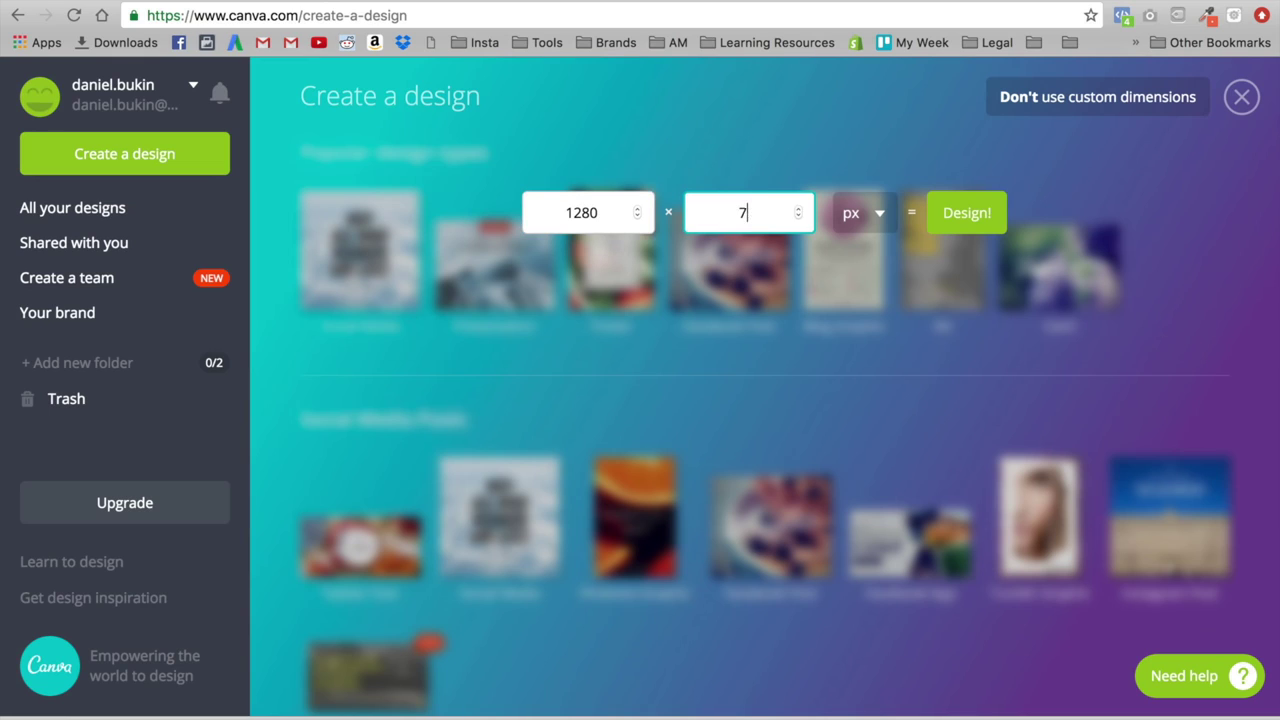
pyautogui.press('Return')
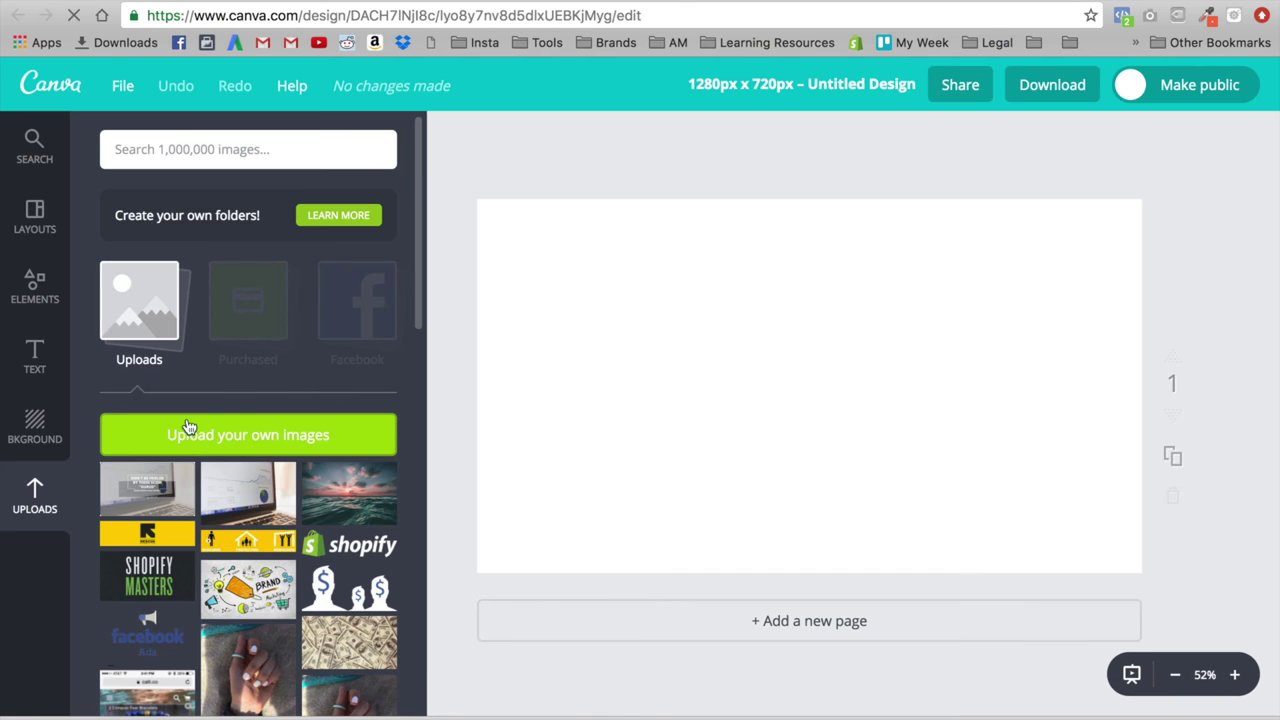
# Step: Upload the saved submarine infuser product photo to the Canva image uploads
pyautogui.click(258, 435)
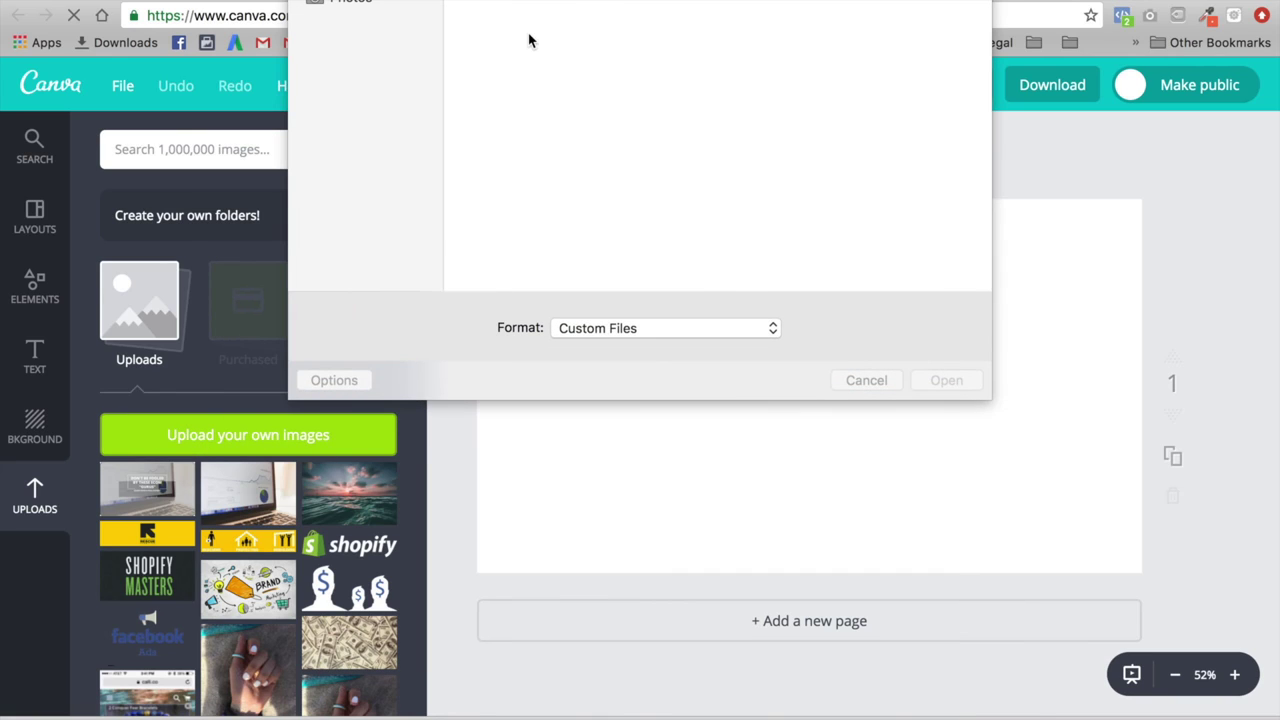
pyautogui.click(556, 115)
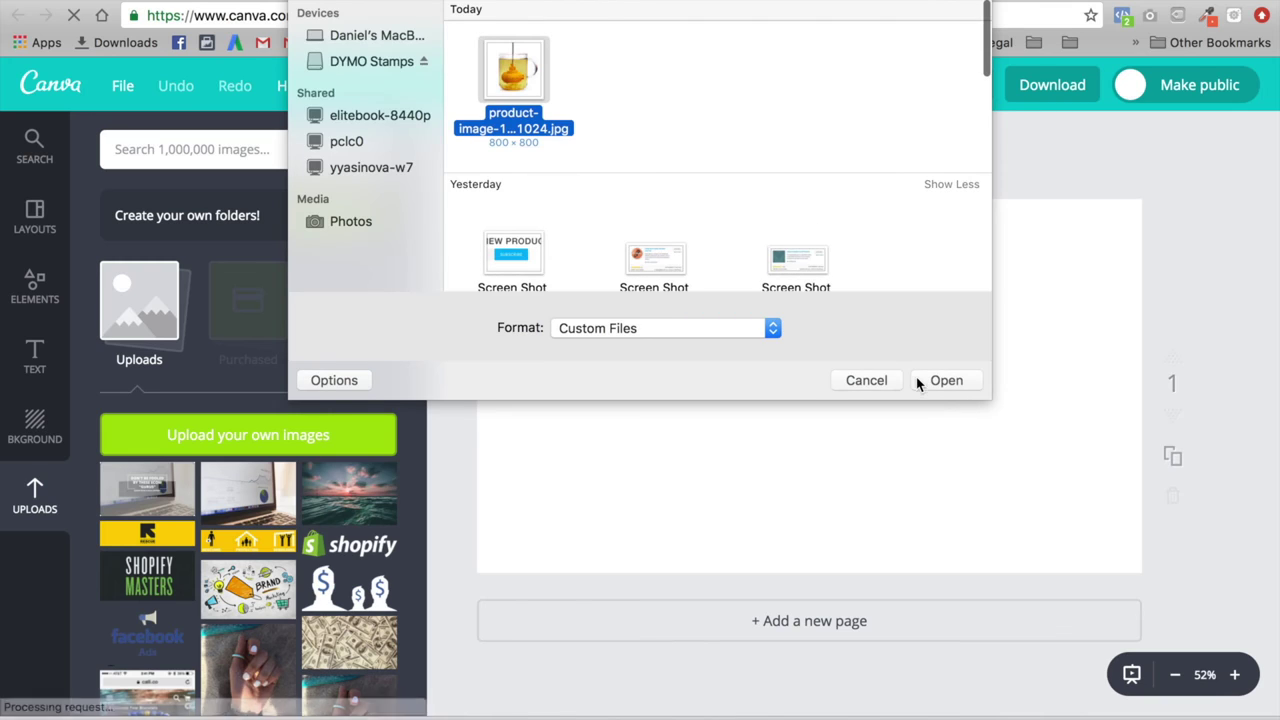
pyautogui.click(924, 388)
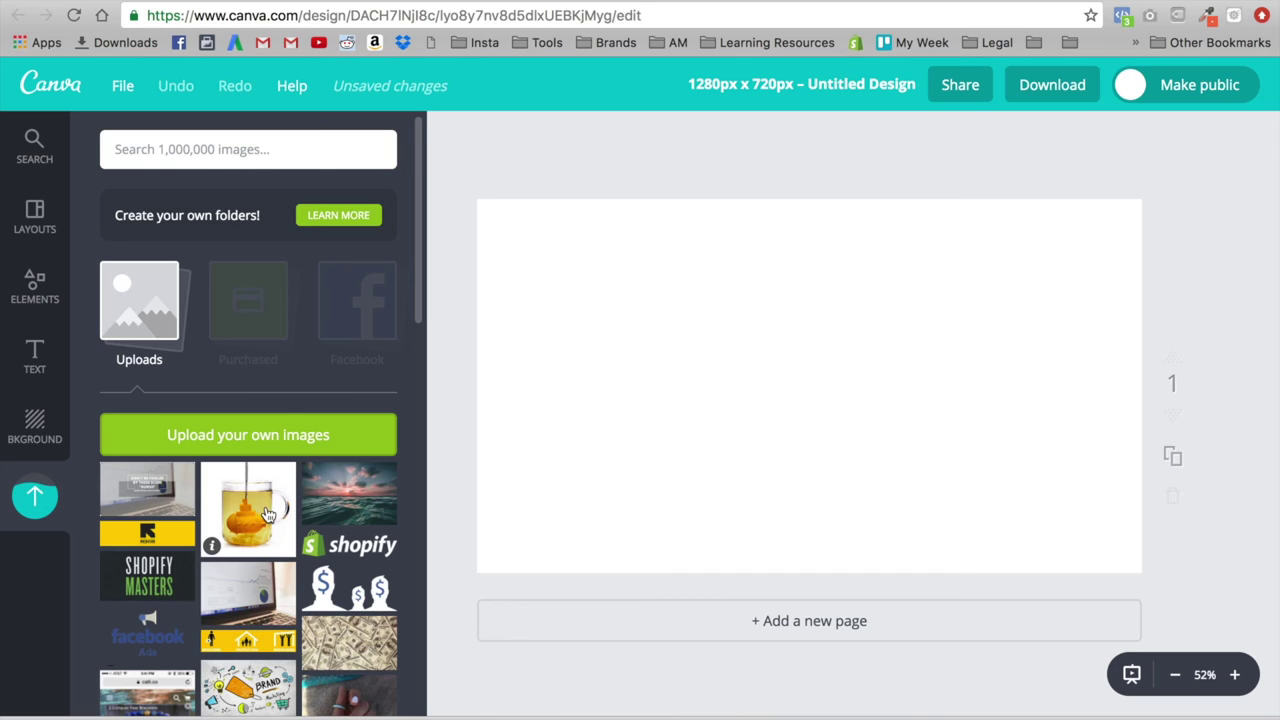
# Step: Place the uploaded infuser photo centred and enlarged to the page's full height, and download the design as a PNG
pyautogui.moveTo(789, 448); pyautogui.dragTo(700, 403)
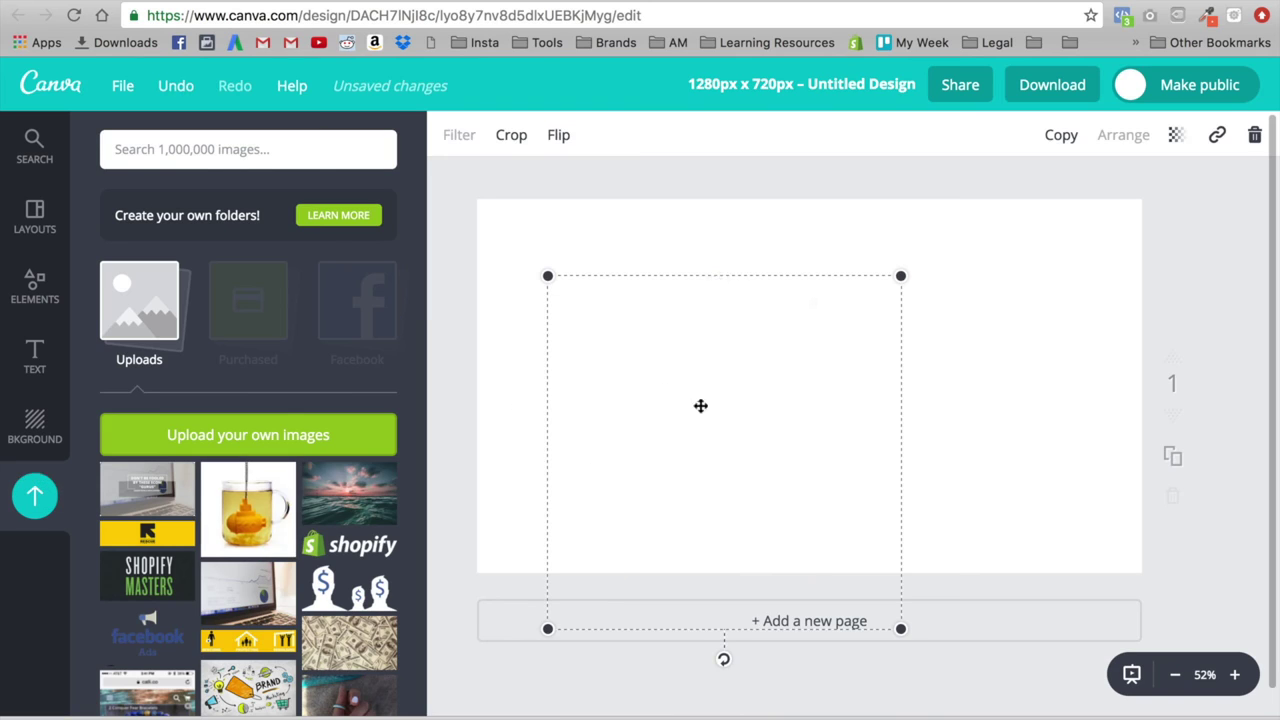
pyautogui.moveTo(817, 318); pyautogui.dragTo(806, 355)
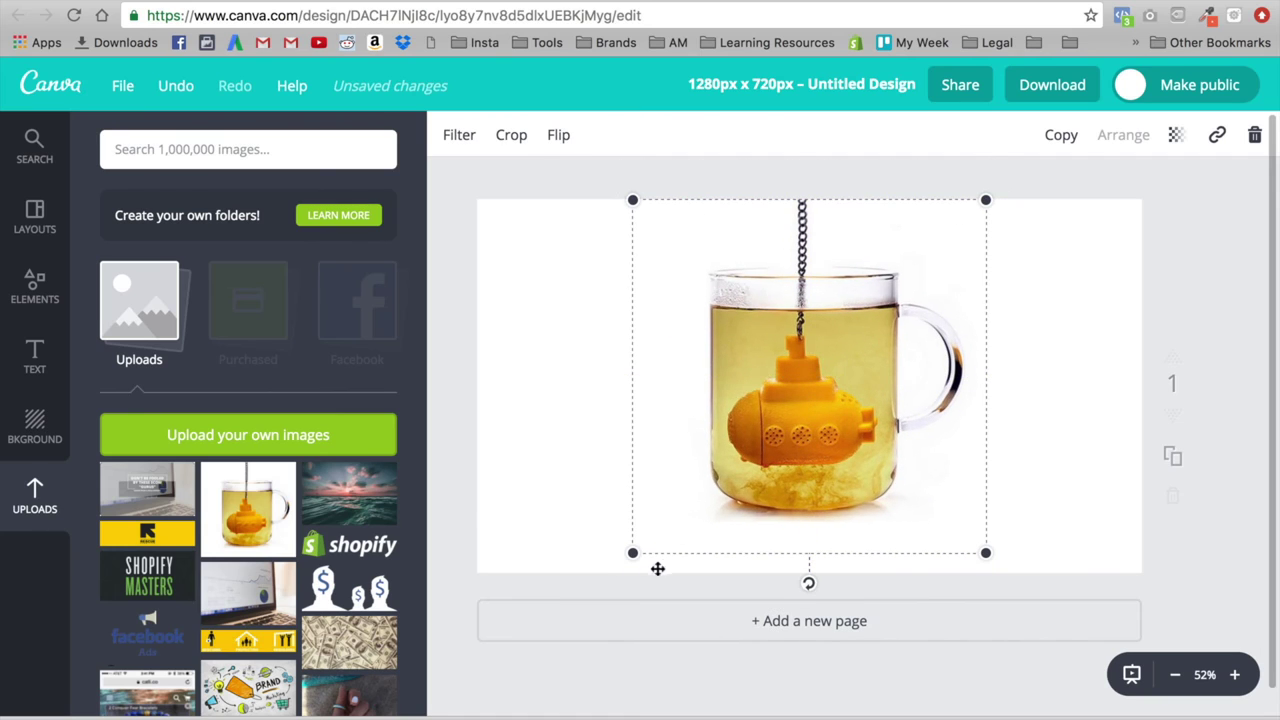
pyautogui.moveTo(628, 558); pyautogui.dragTo(596, 569)
pyautogui.moveTo(876, 400)
pyautogui.mouseDown()
pyautogui.moveTo(850, 397)
pyautogui.moveTo(886, 397)
pyautogui.mouseUp()
pyautogui.click(1033, 362)
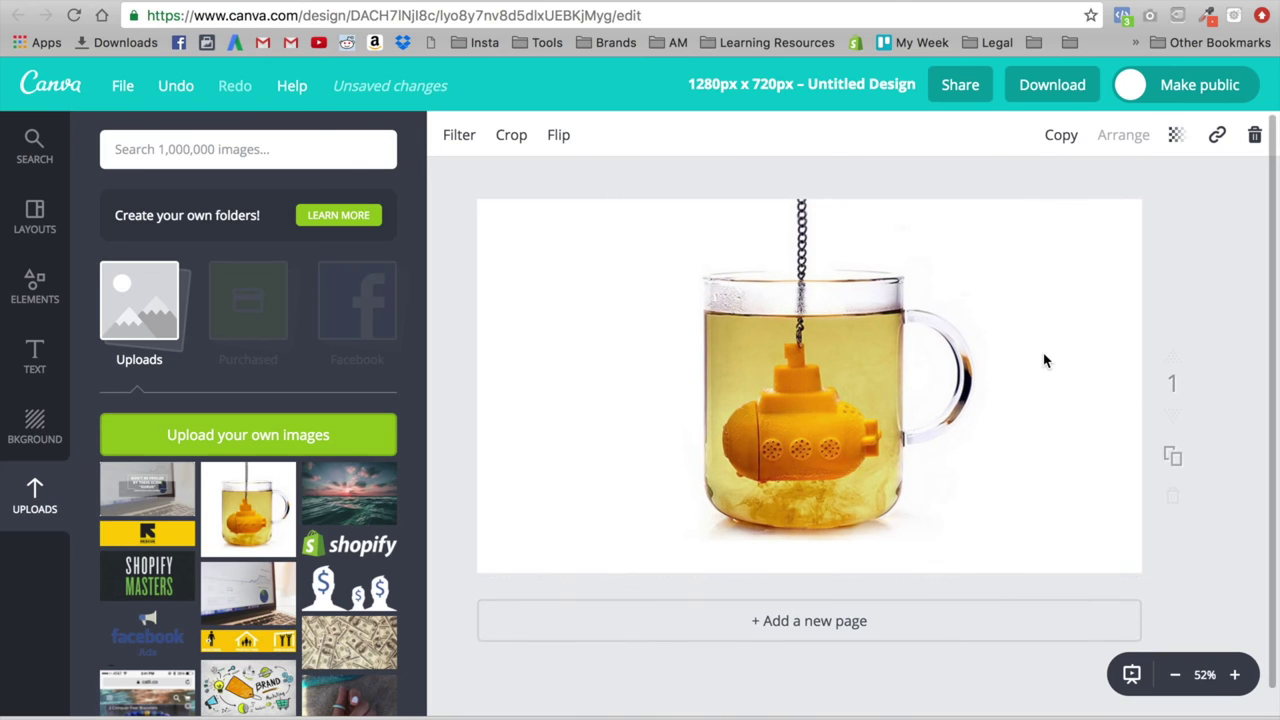
pyautogui.click(1055, 92)
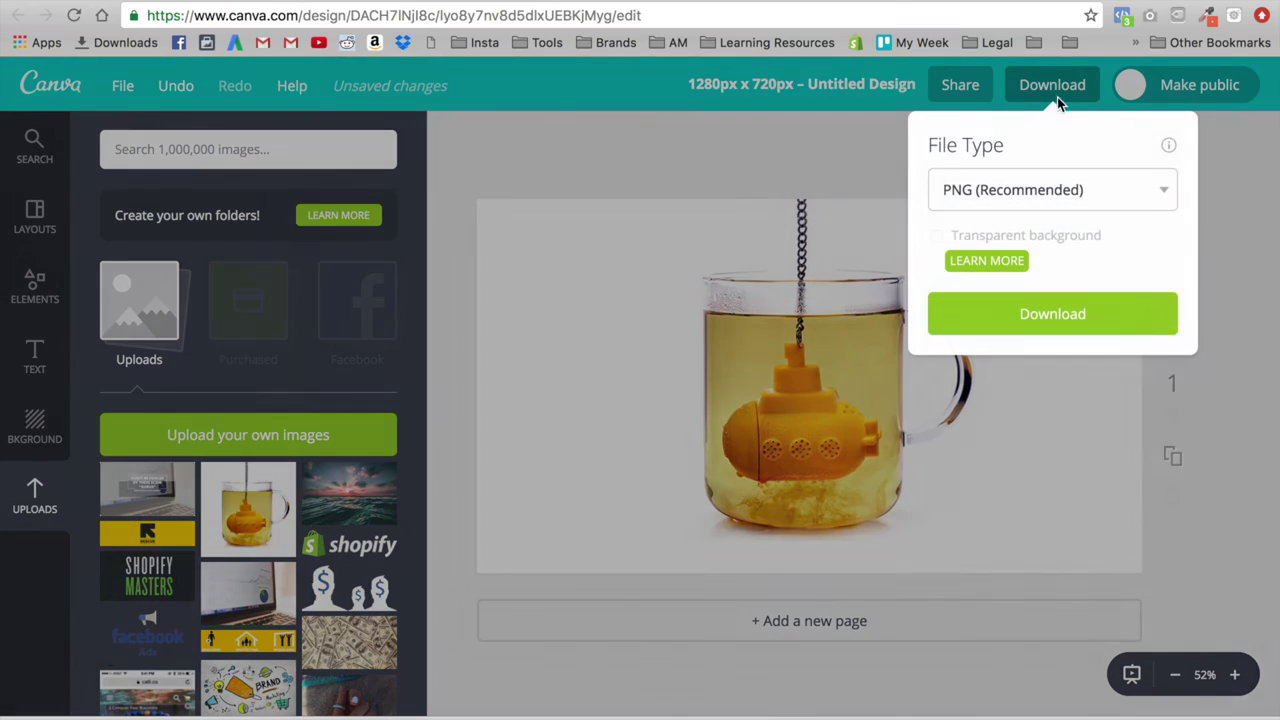
pyautogui.click(1040, 315)
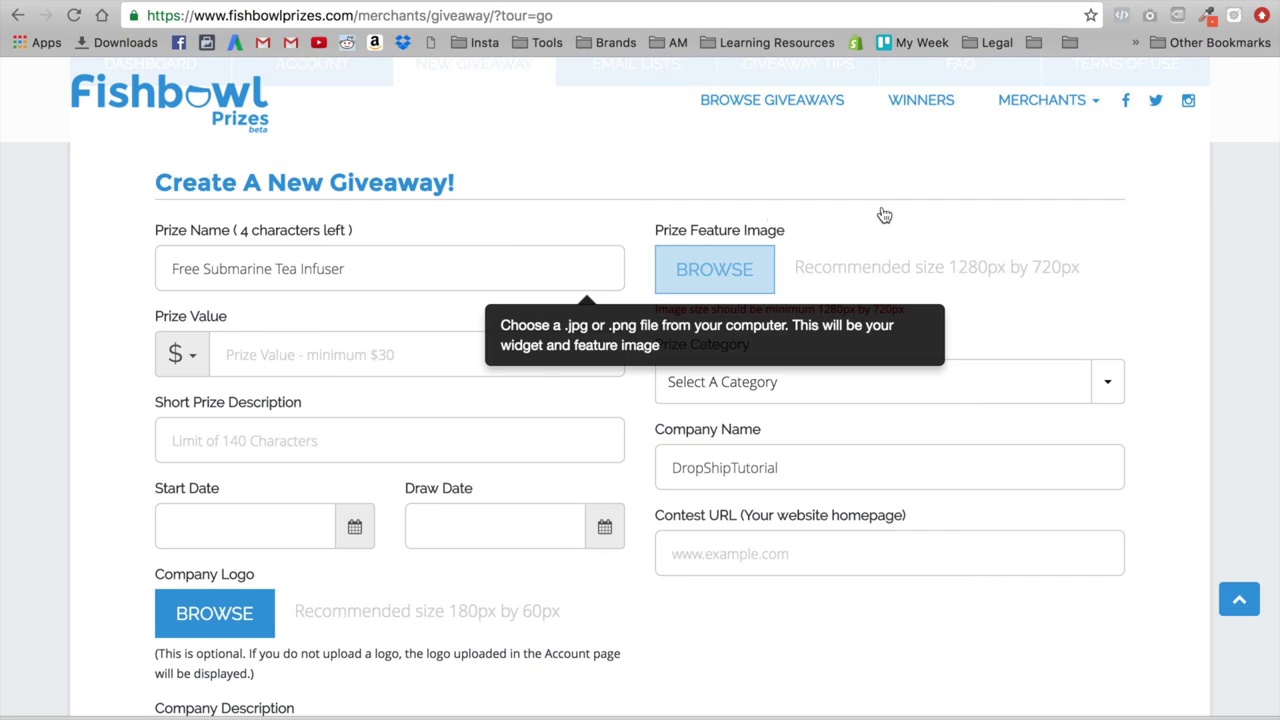
# Step: Upload "Untitled design (1).png" from the Downloads folder as the Fishbowl prize feature image and save the image
pyautogui.click(590, 4)
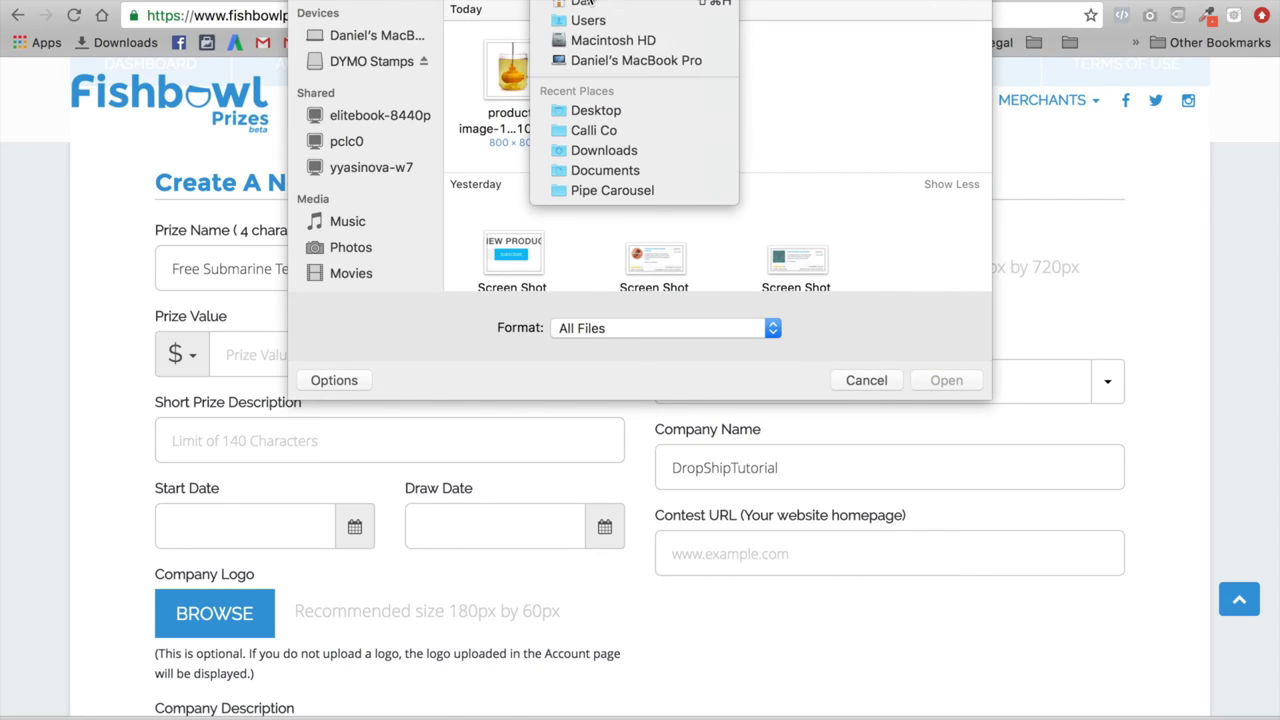
pyautogui.click(605, 151)
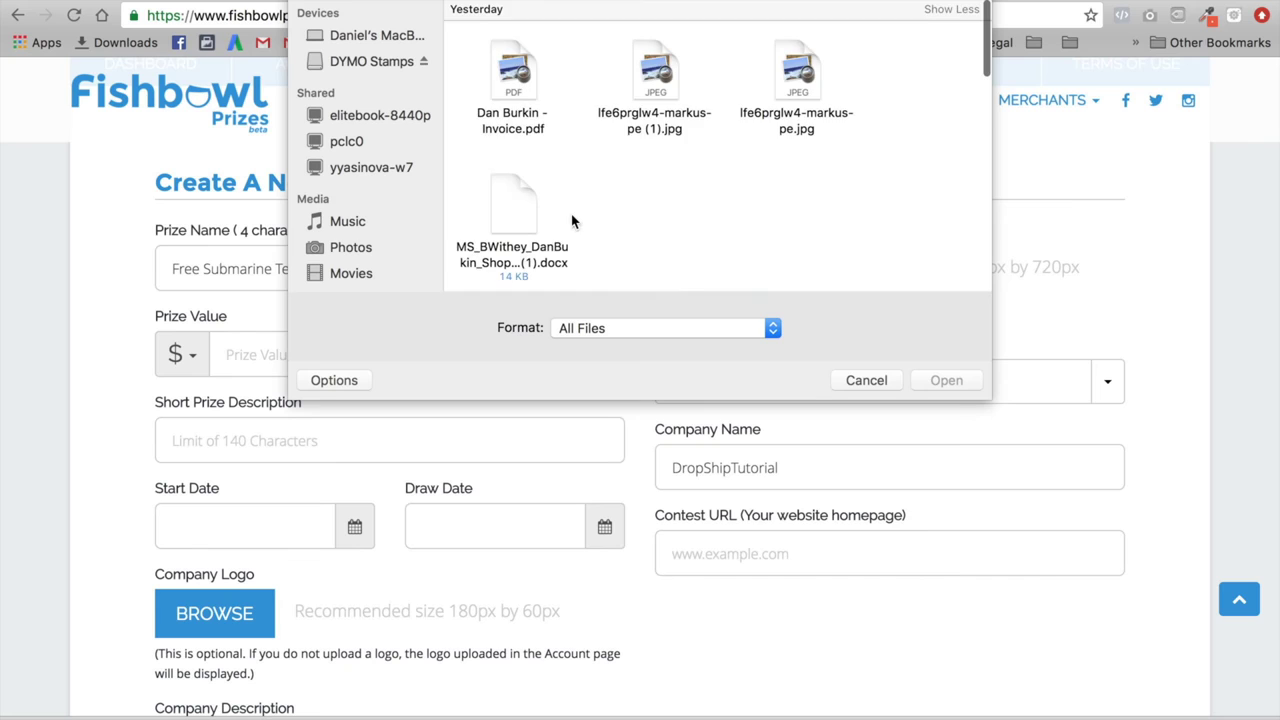
pyautogui.scroll(-3, 520, 220)
pyautogui.scroll(5, 520, 220)
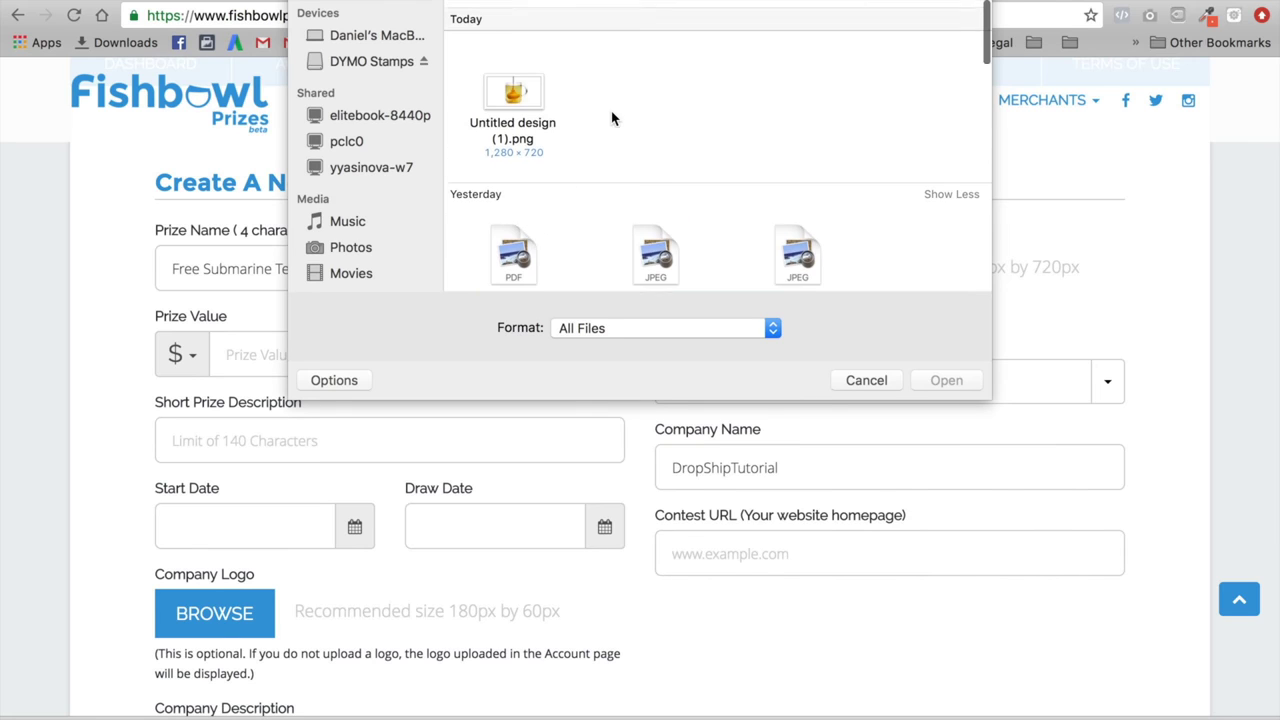
pyautogui.click(532, 90)
pyautogui.click(946, 381)
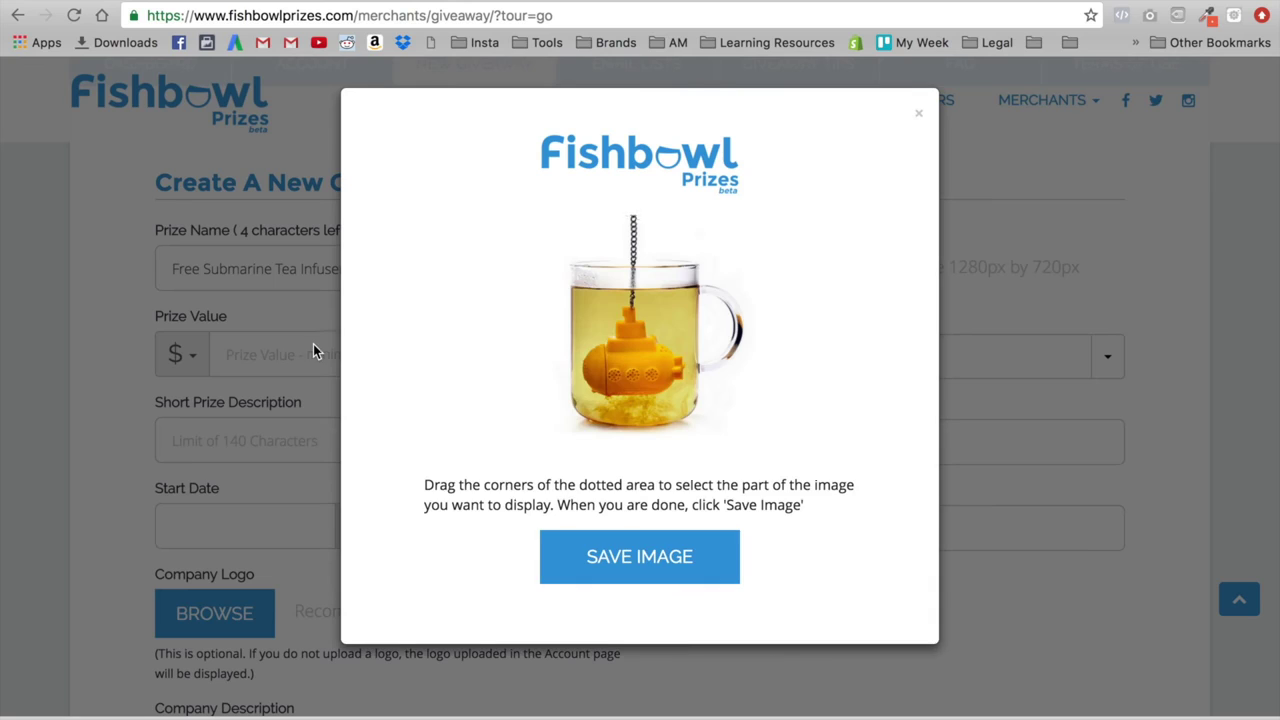
pyautogui.click(609, 558)
# Step: Set the giveaway's prize value to $30 and its prize category to Food & Drink
pyautogui.click(440, 354)
pyautogui.write('30')
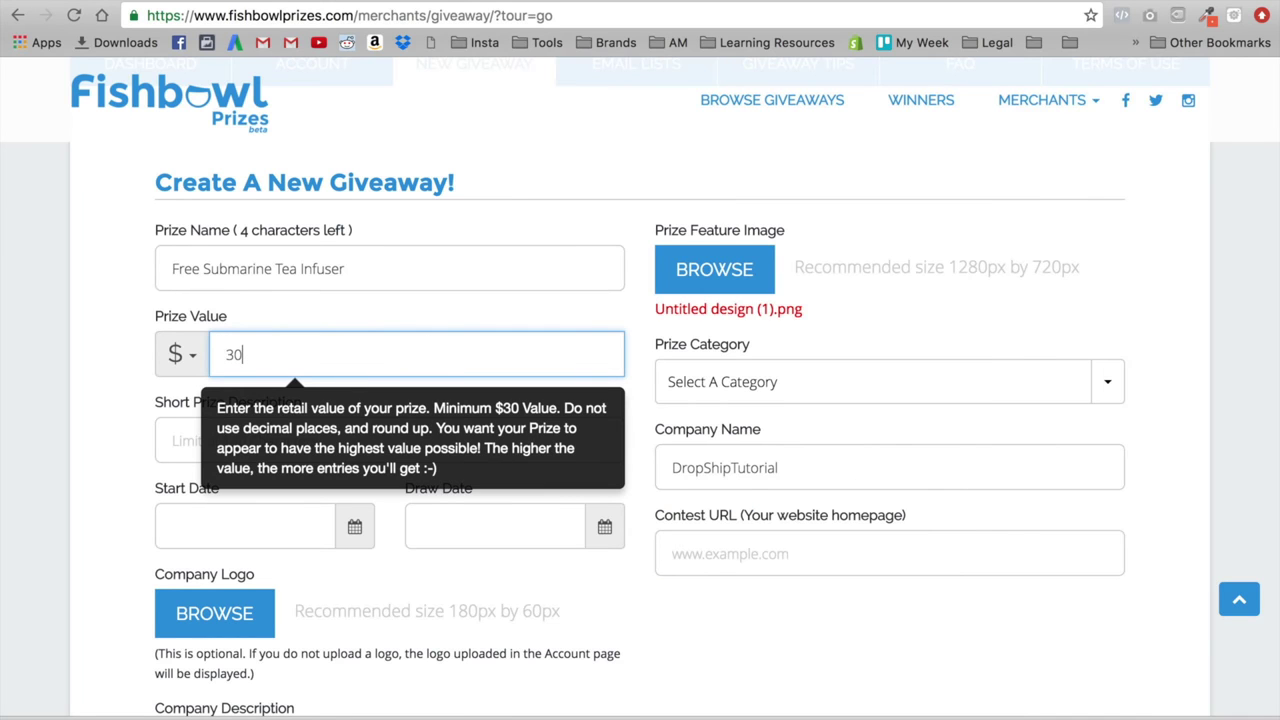
pyautogui.click(735, 388)
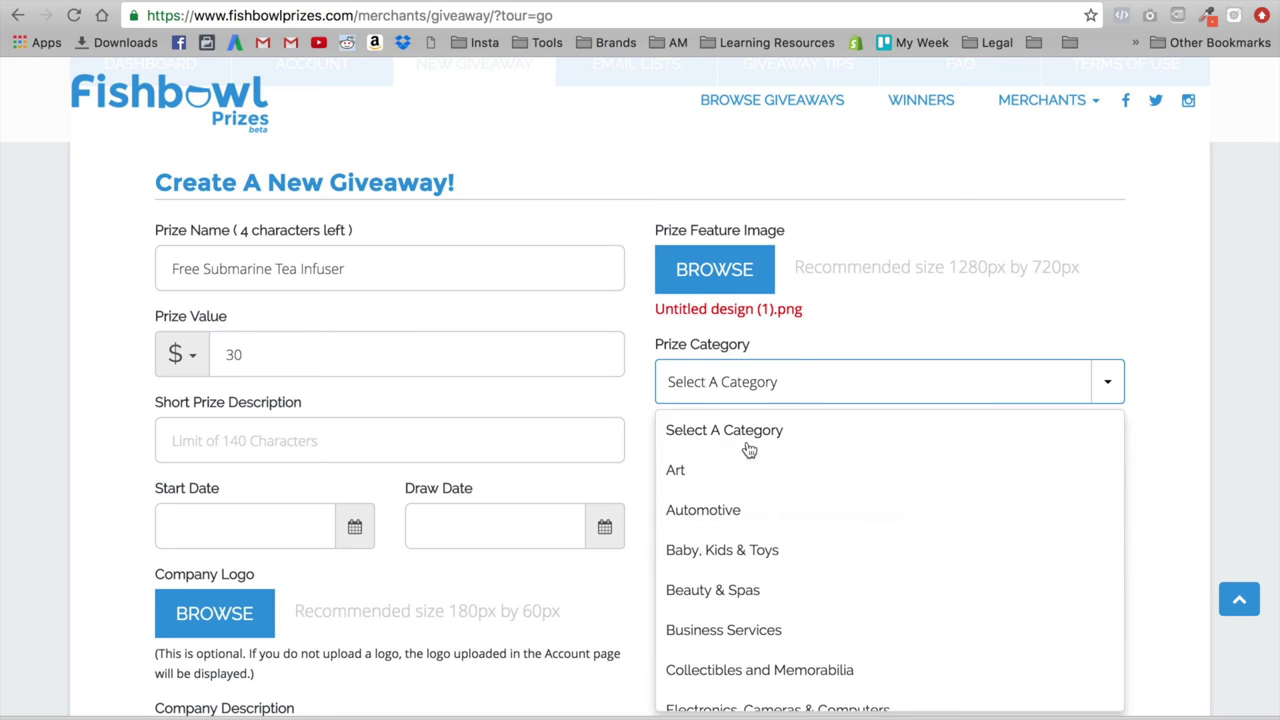
pyautogui.scroll(-1, 774, 525)
pyautogui.scroll(-1, 780, 560)
pyautogui.scroll(-2, 805, 600)
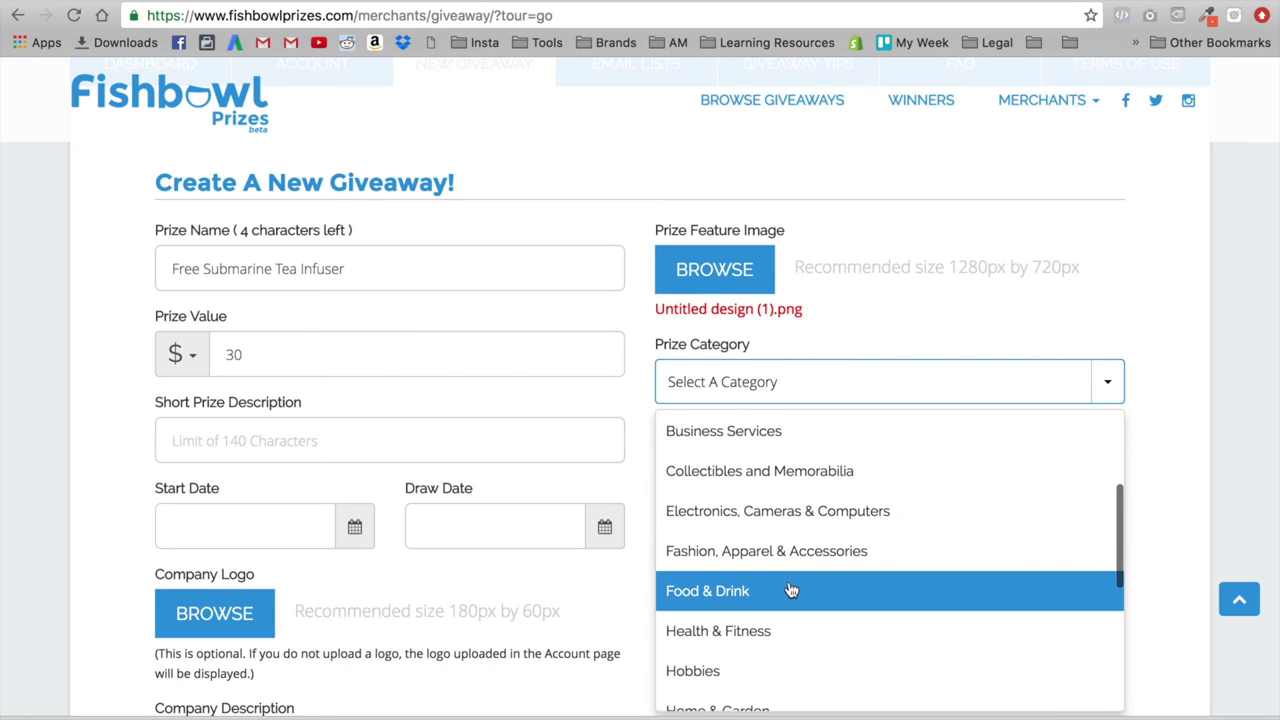
pyautogui.click(790, 590)
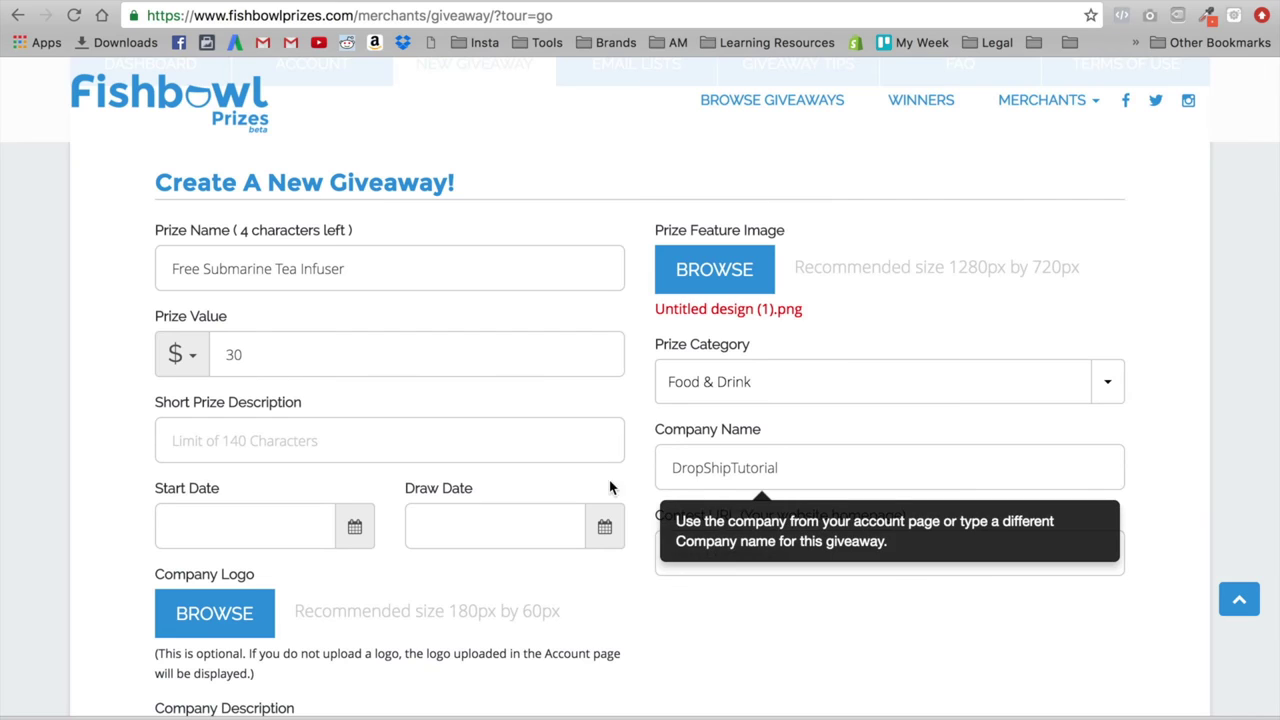
pyautogui.scroll(-2, 700, 510)
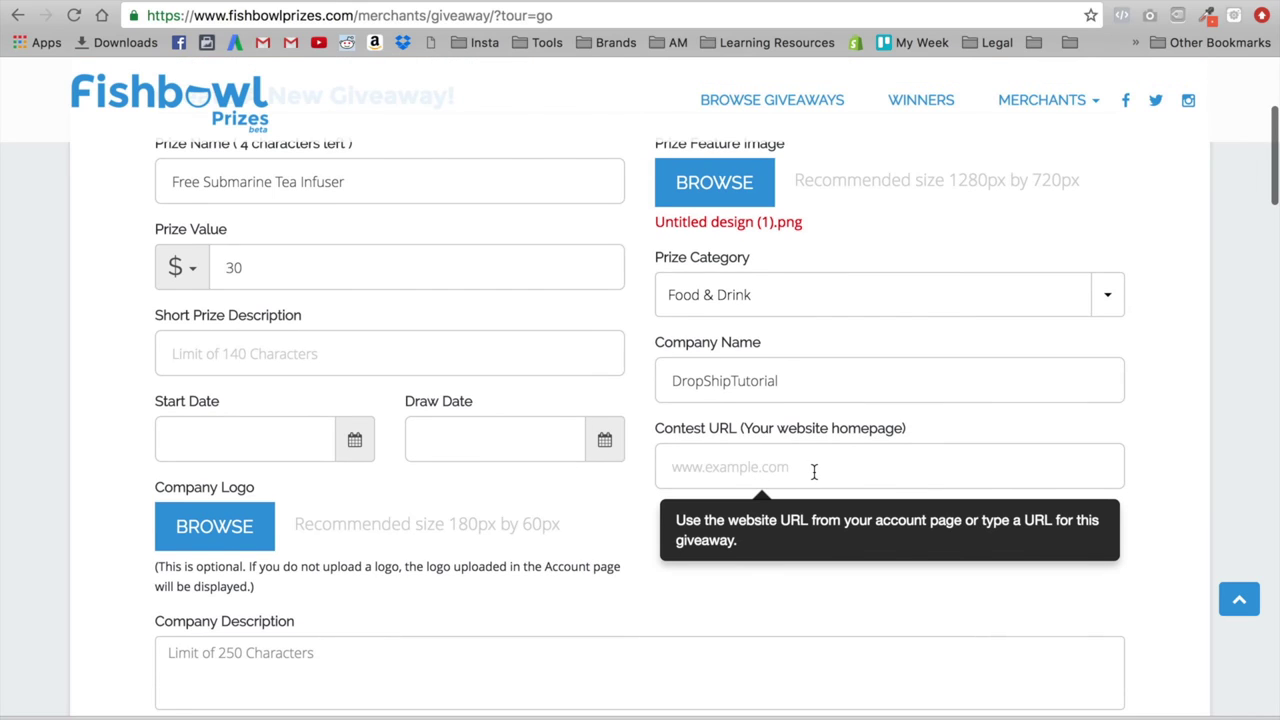
pyautogui.click(801, 470)
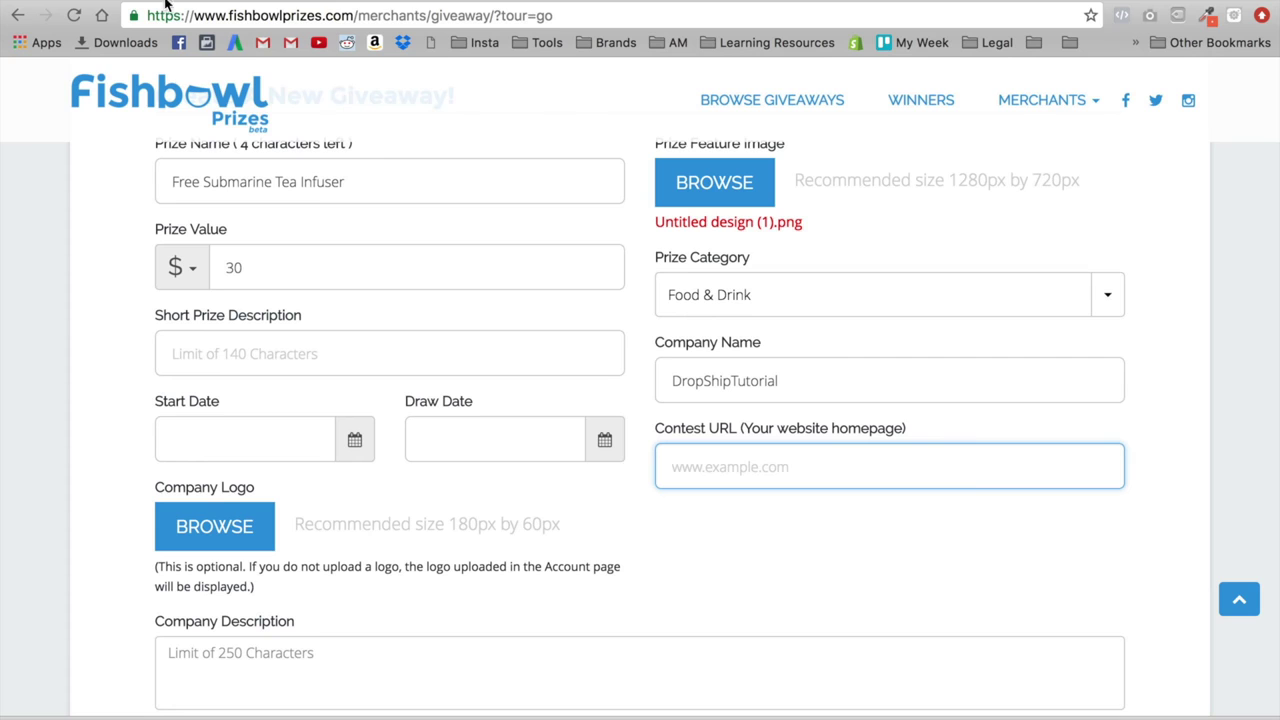
pyautogui.click(700, 8)
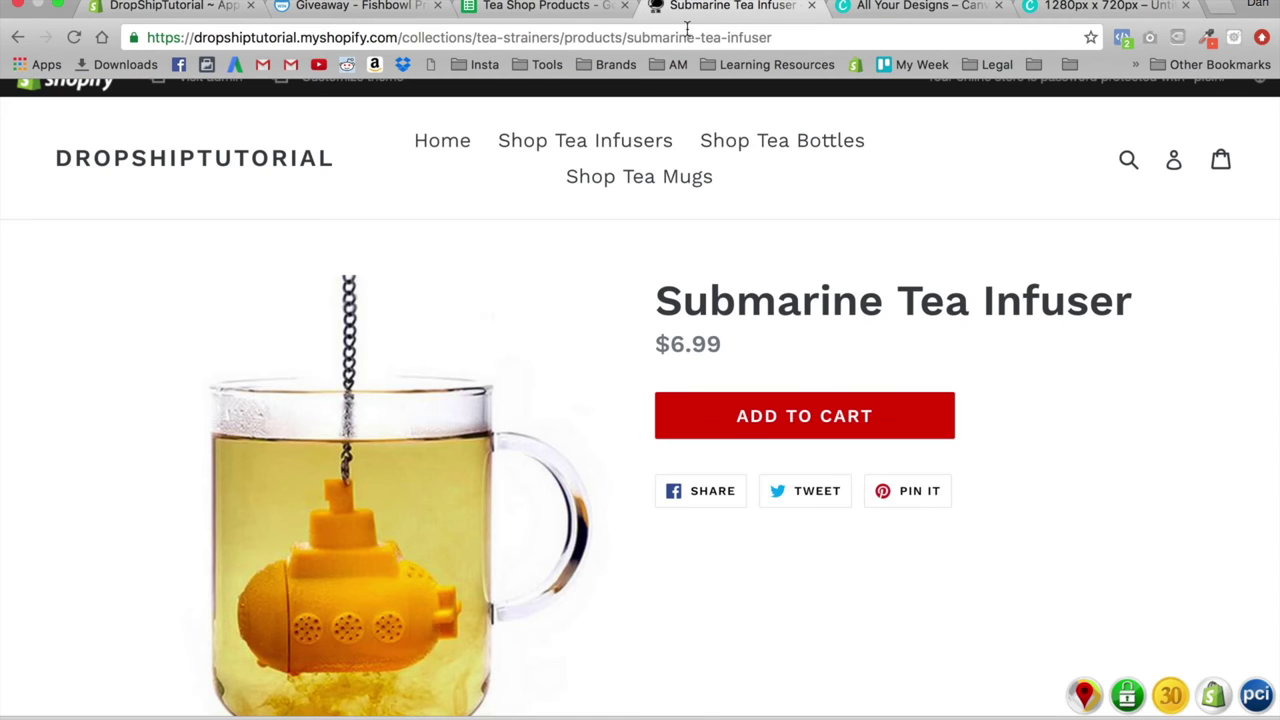
pyautogui.moveTo(401, 37); pyautogui.dragTo(86, 34)
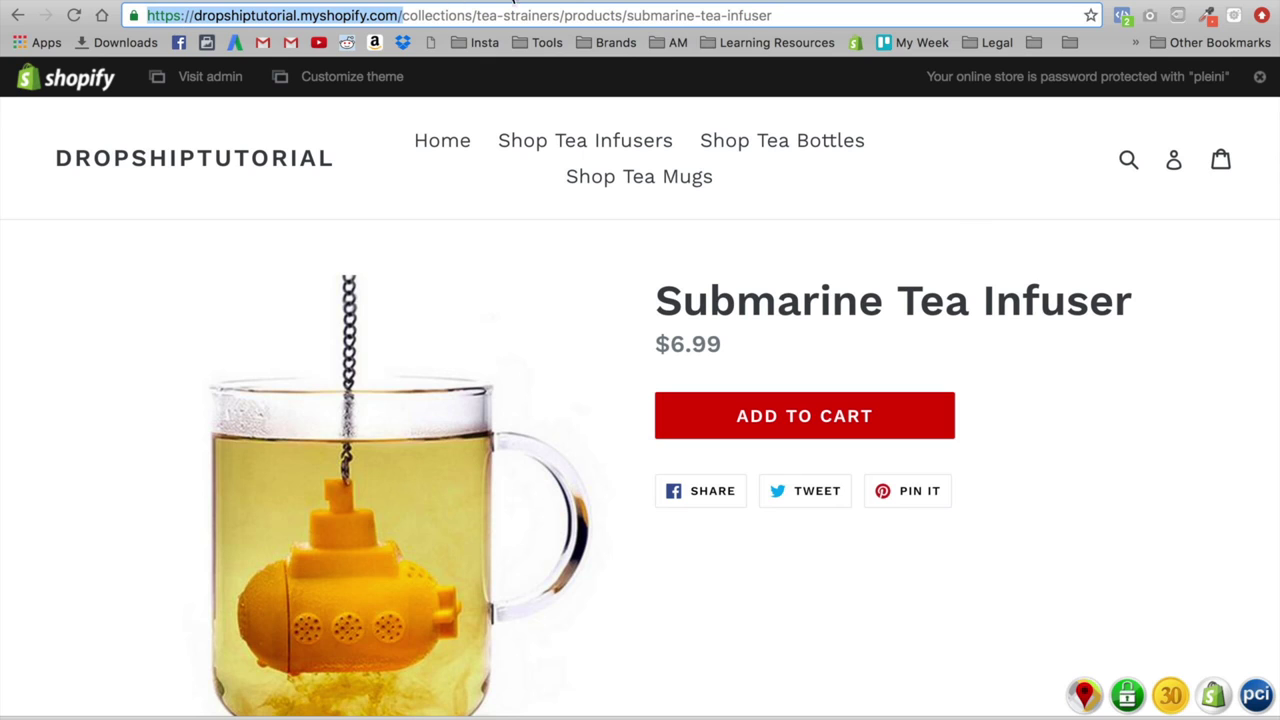
pyautogui.press('super+c')
pyautogui.hotkey('ctrl', 'shift', 'Tab')
pyautogui.press('super+v')
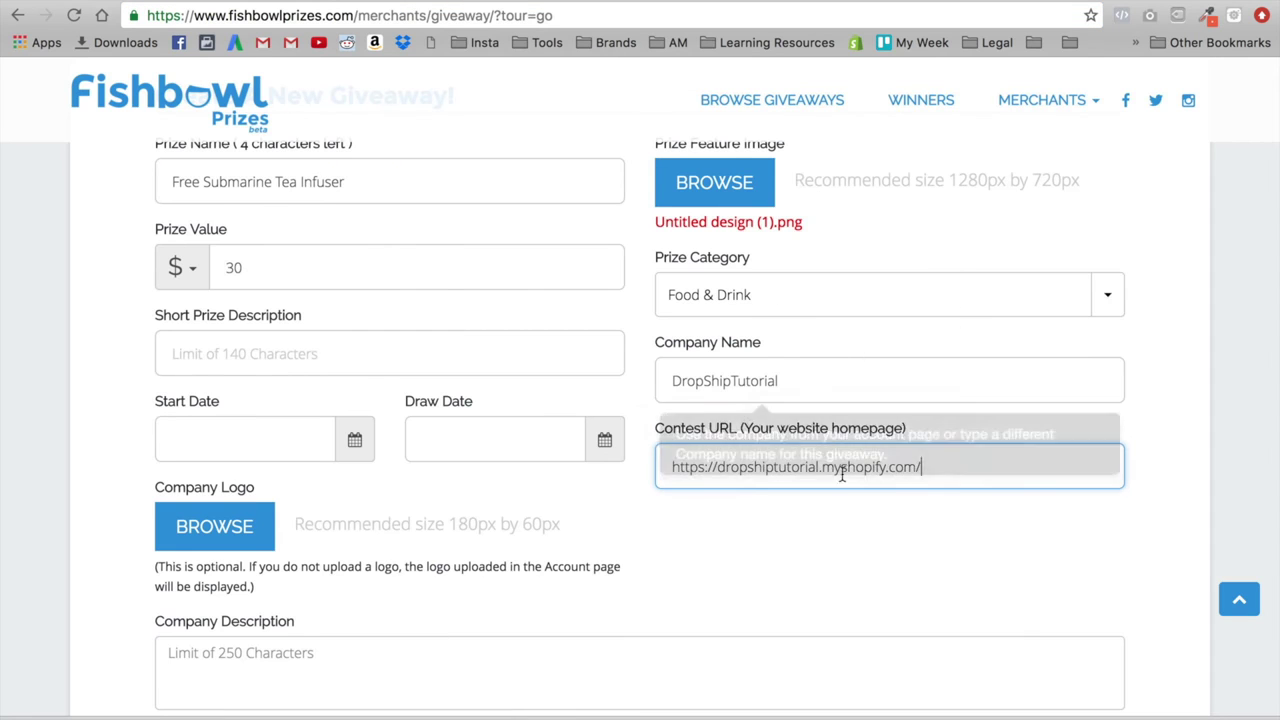
# Step: Set the giveaway's start date to 2016-12-20 and its draw date to 2017-02-22
pyautogui.click(320, 443)
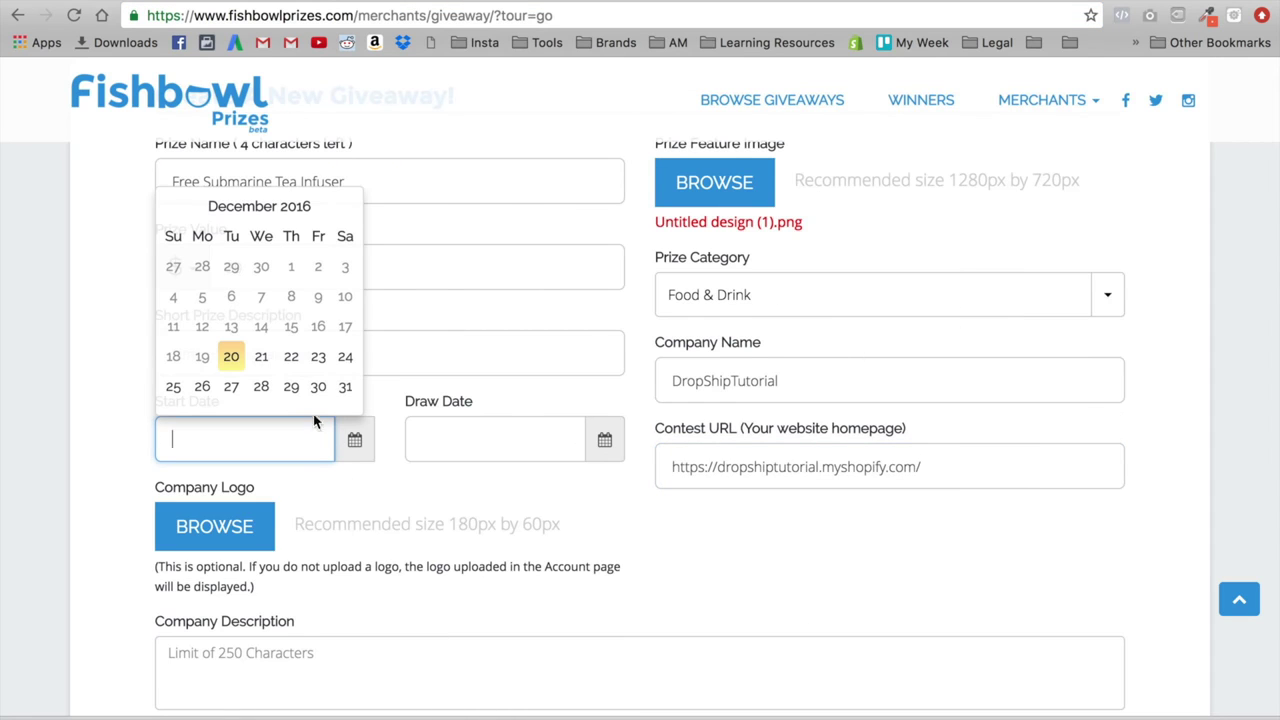
pyautogui.click(229, 354)
pyautogui.click(604, 440)
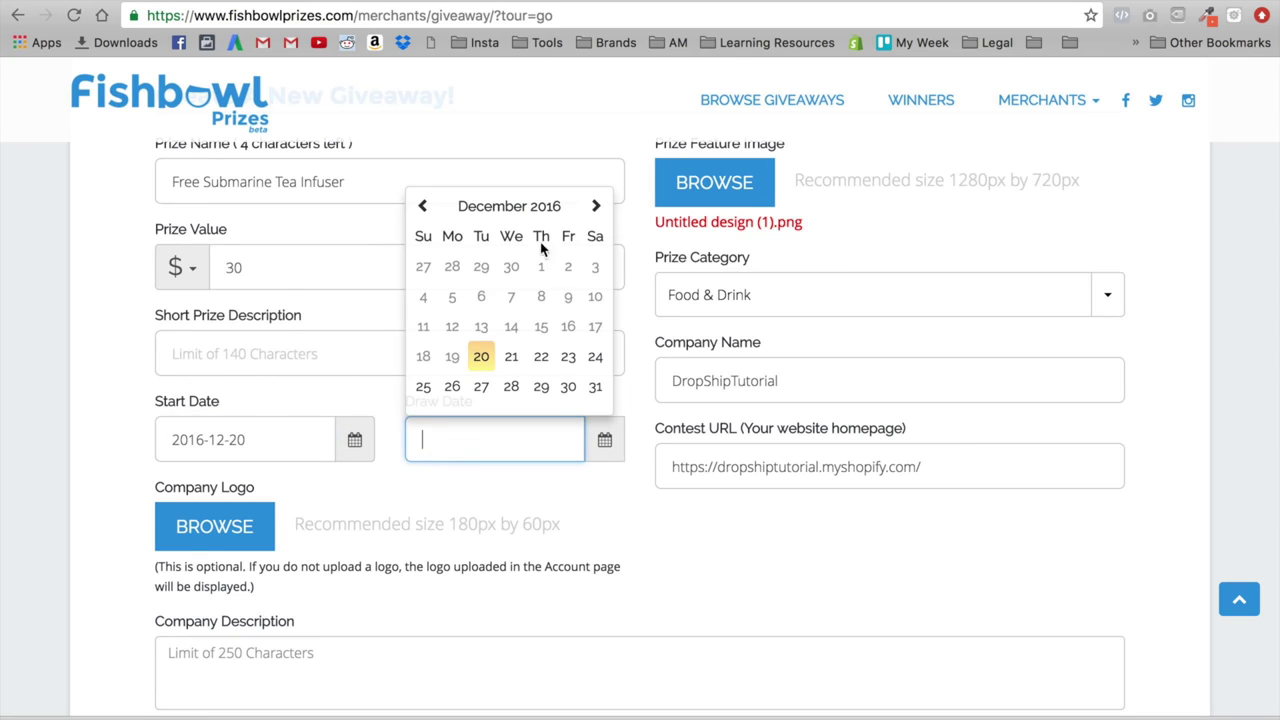
pyautogui.click(595, 207)
pyautogui.click(595, 207)
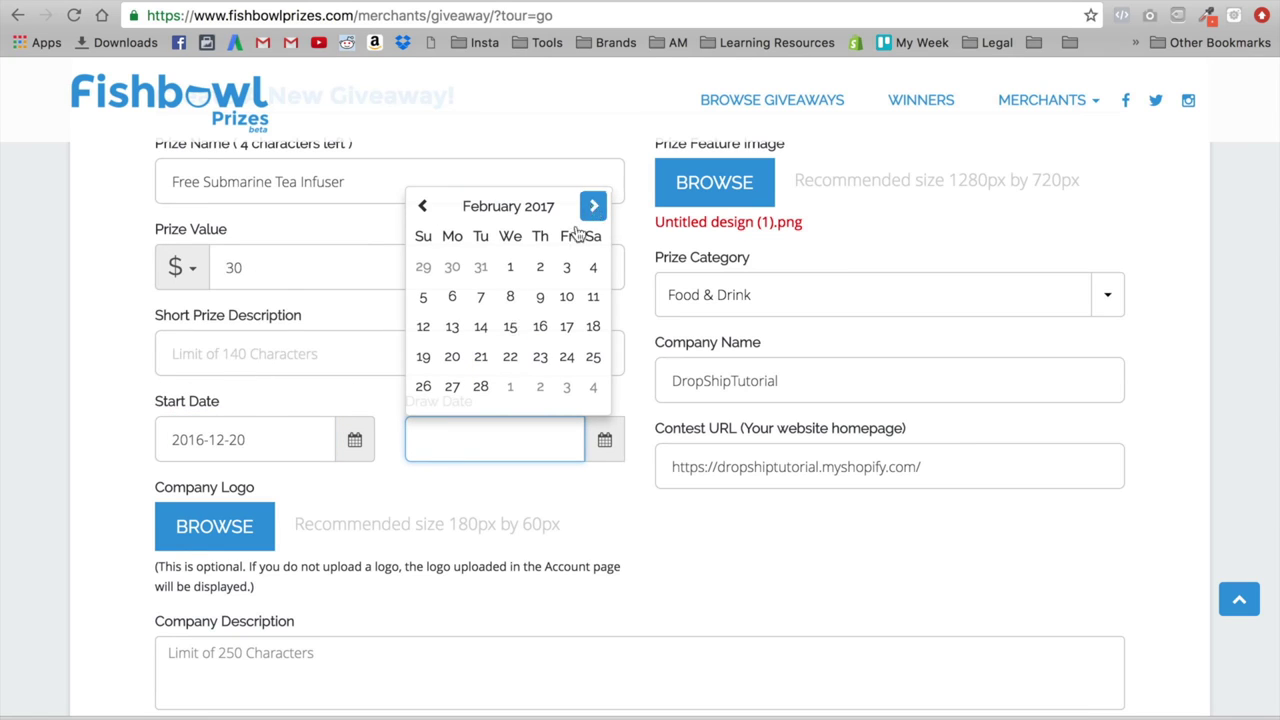
pyautogui.click(511, 356)
# Step: Enter "Blah Blah Blah" as the company description
pyautogui.scroll(-2, 548, 503)
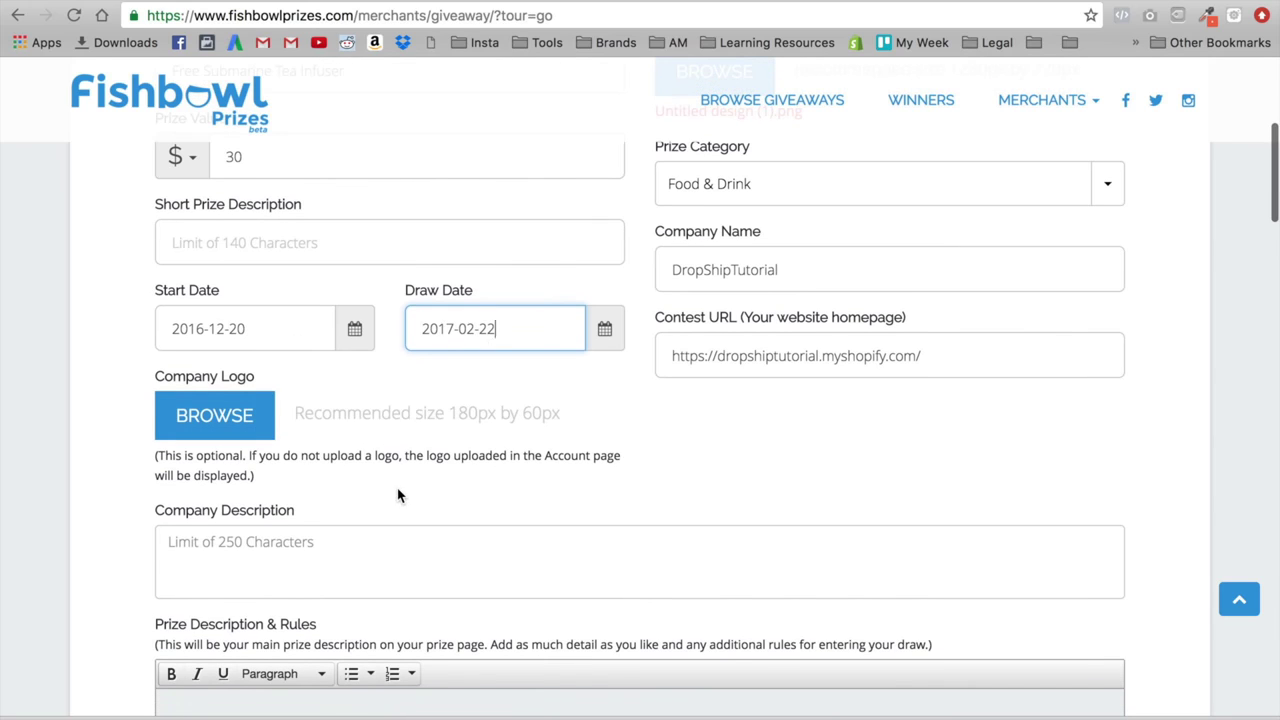
pyautogui.scroll(-2, 340, 534)
pyautogui.click(211, 443)
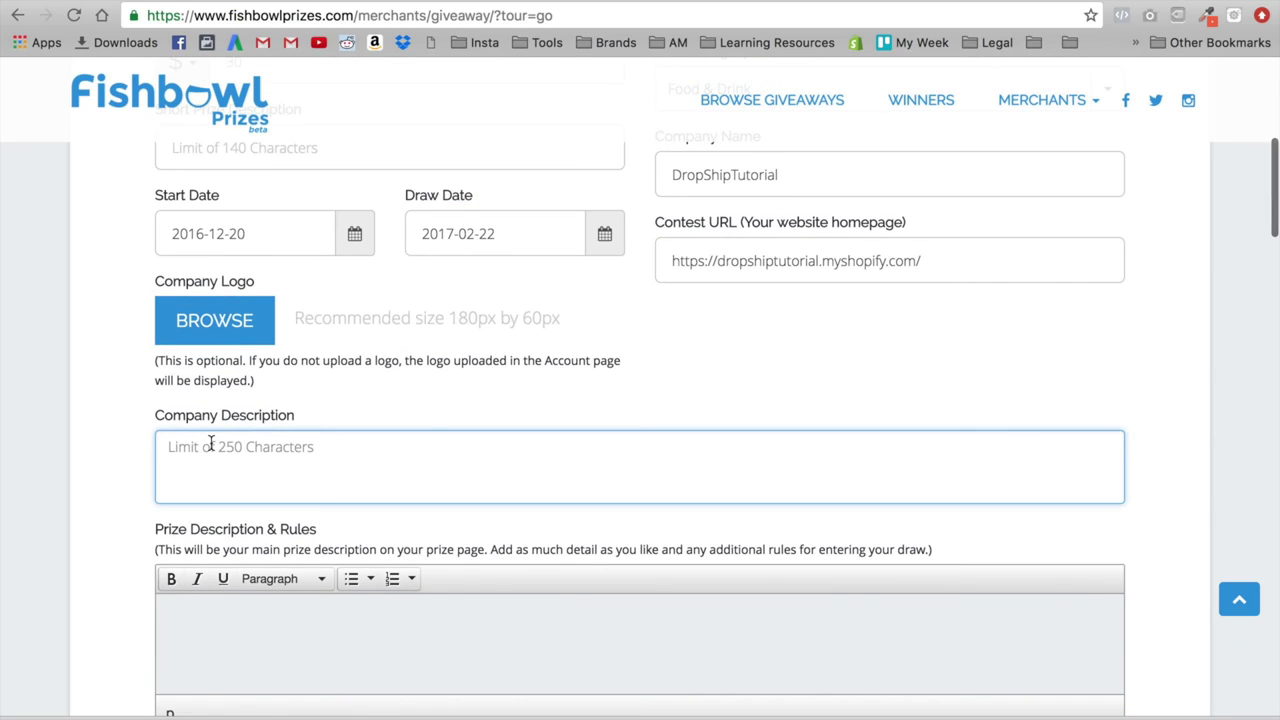
pyautogui.write('Blah Blah Blah')
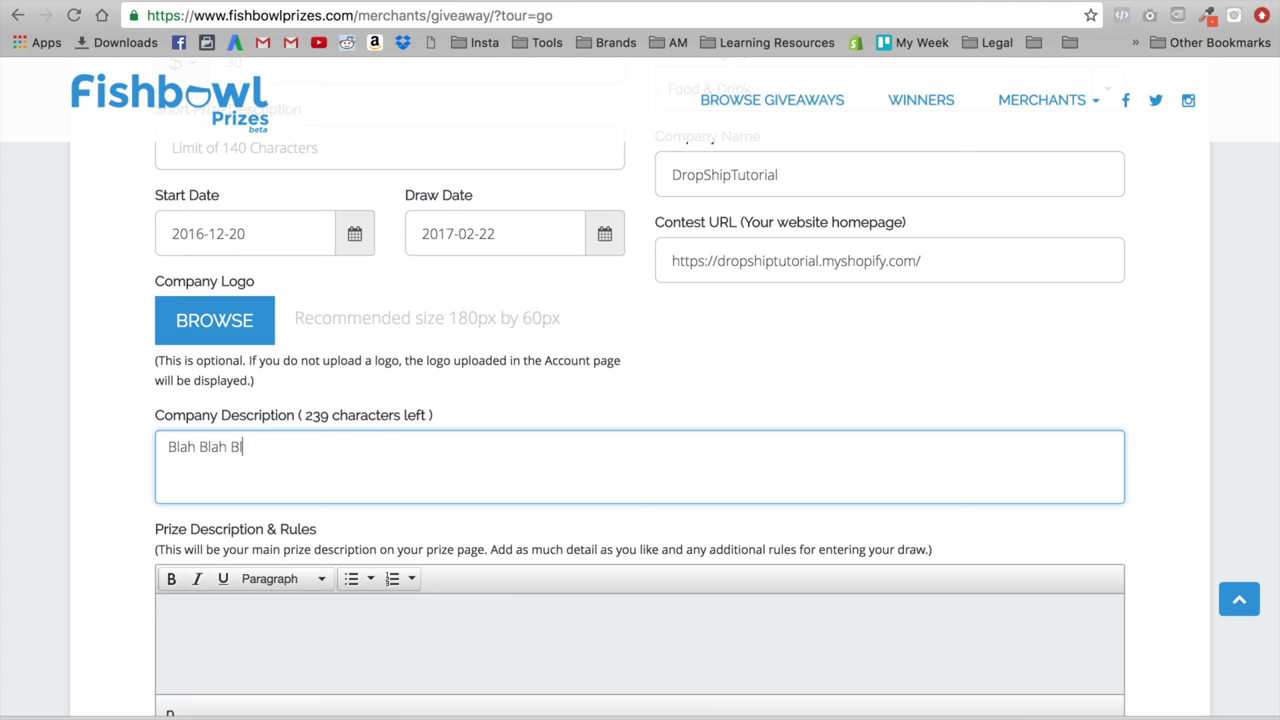
pyautogui.click(560, 424)
# Step: Enter "Valid in the USA only" in the prize description and rules, and copy it into Locations & Eligibility
pyautogui.scroll(-5, 520, 480)
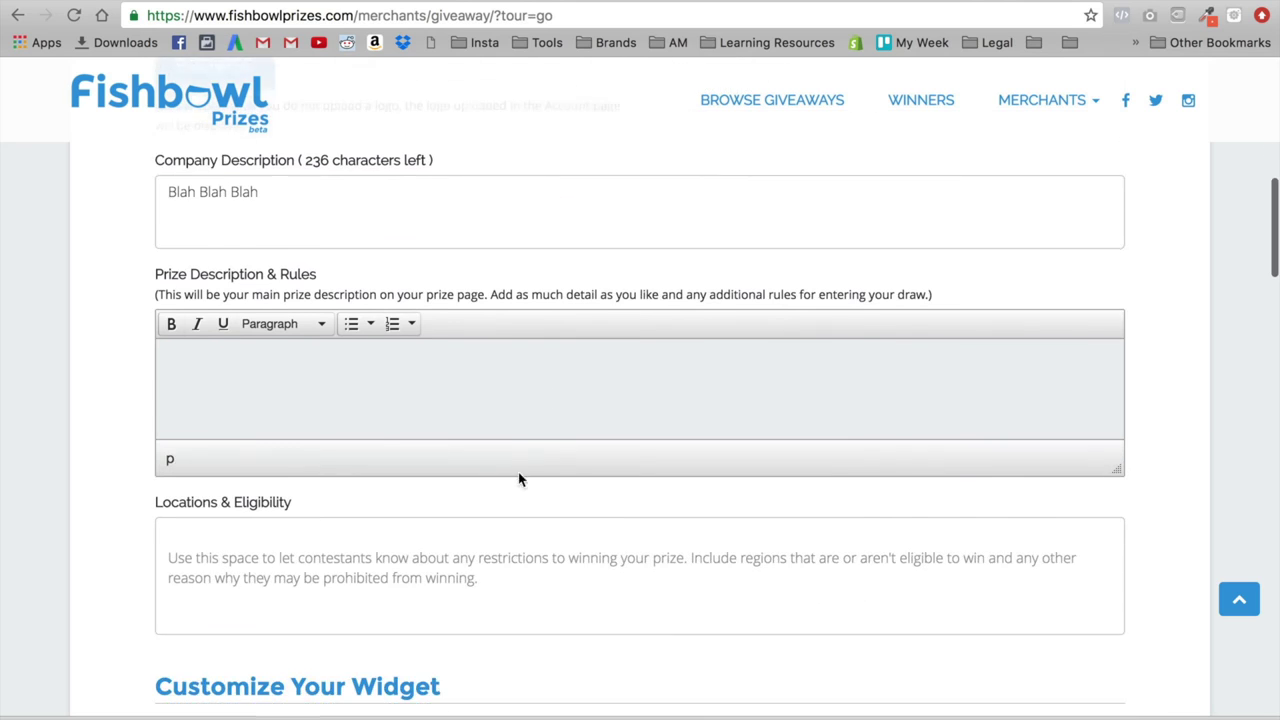
pyautogui.scroll(3, 387, 307)
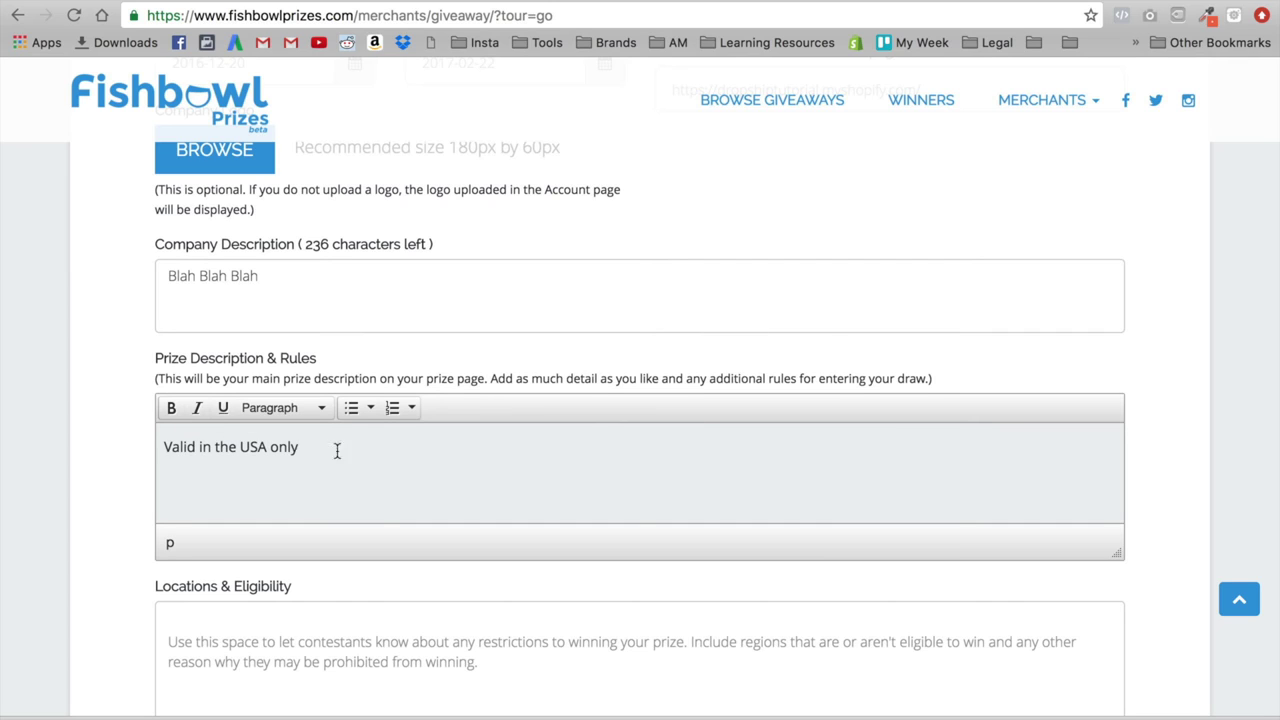
pyautogui.scroll(-3, 331, 580)
pyautogui.hotkey('ctrl', 'a')
pyautogui.click(390, 540)
pyautogui.hotkey('ctrl', 'v')
pyautogui.click(114, 540)
# Step: Add an exclamation mark to the widget callout's title text, making it "Free Submarine Tea Infuser!"
pyautogui.scroll(-8, 272, 475)
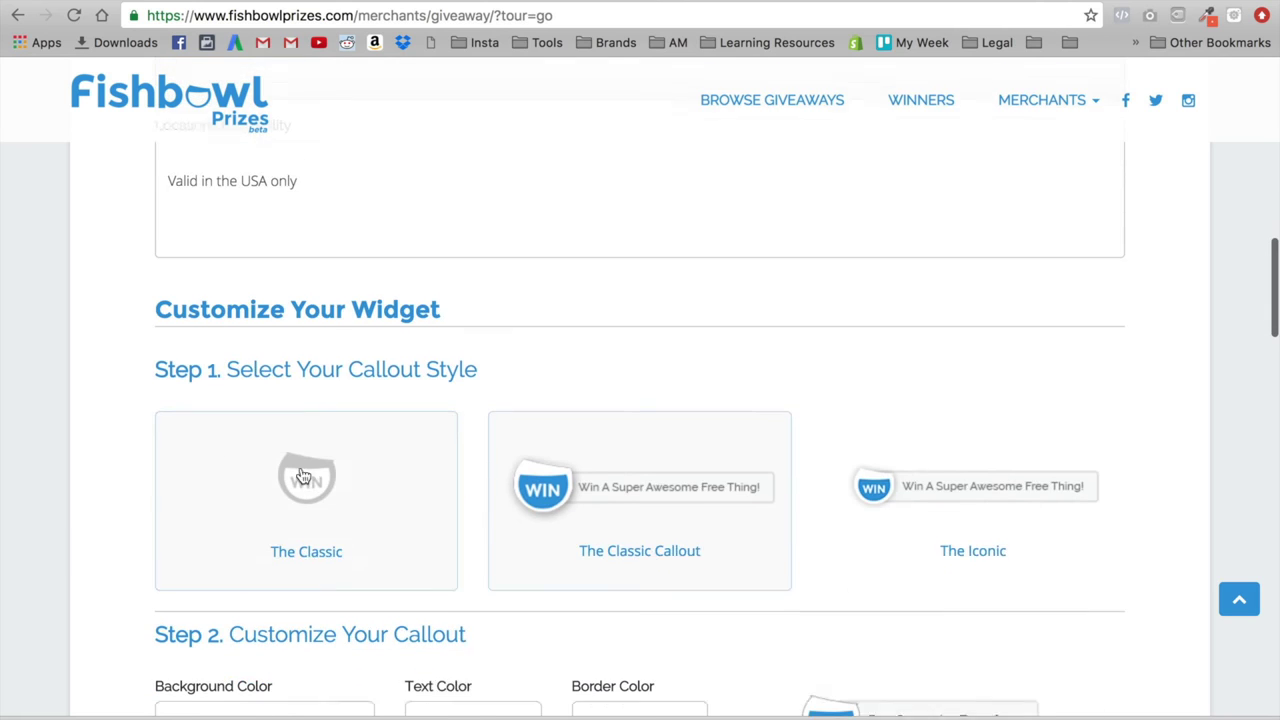
pyautogui.scroll(-1, 272, 475)
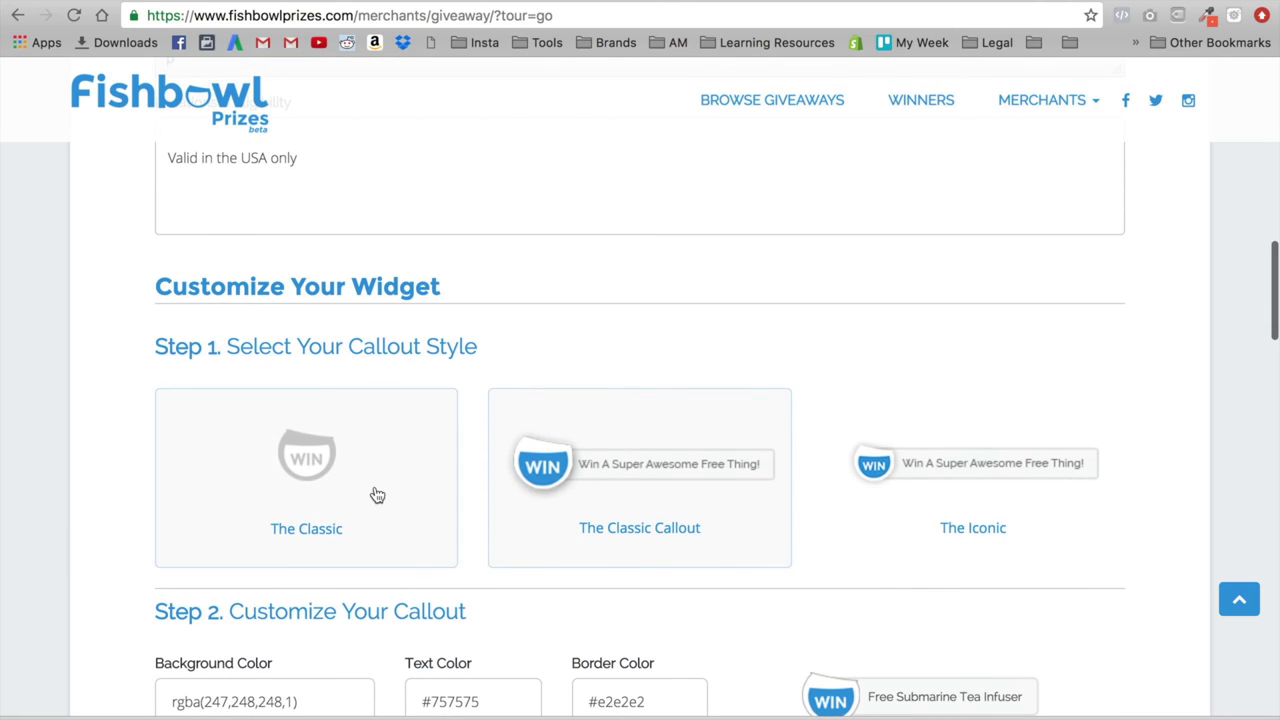
pyautogui.scroll(-1, 507, 333)
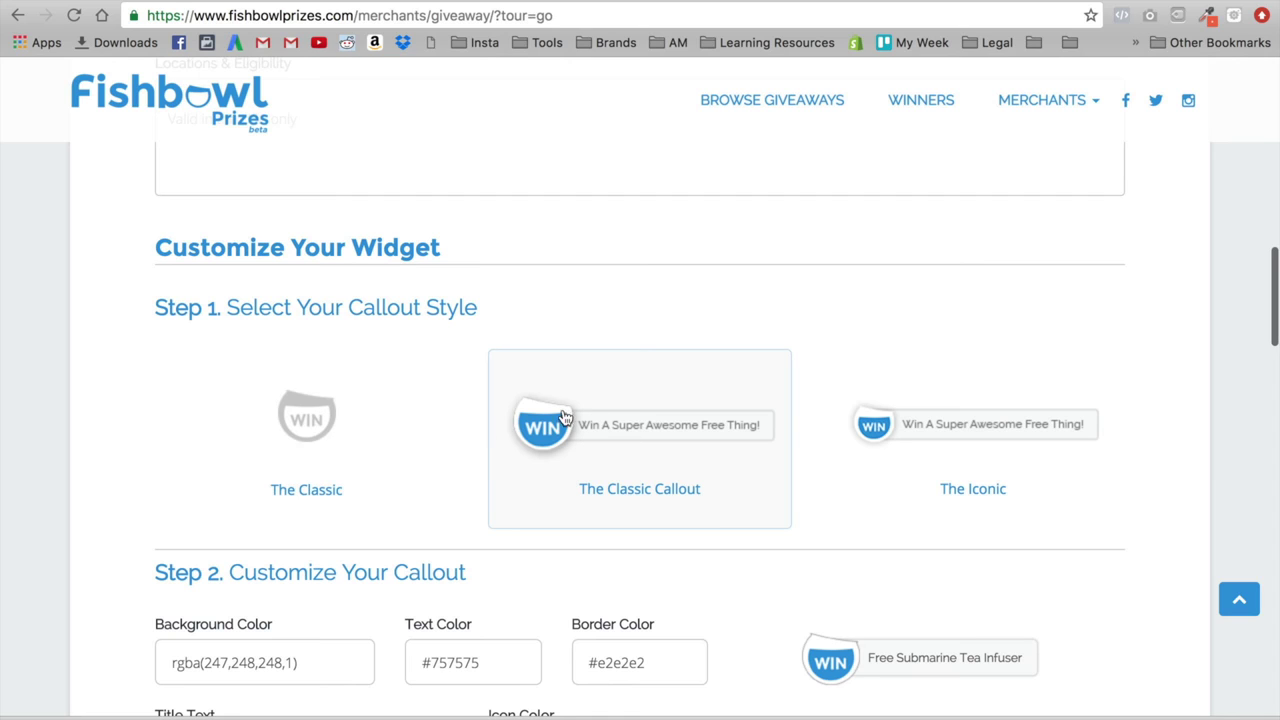
pyautogui.scroll(-3, 667, 576)
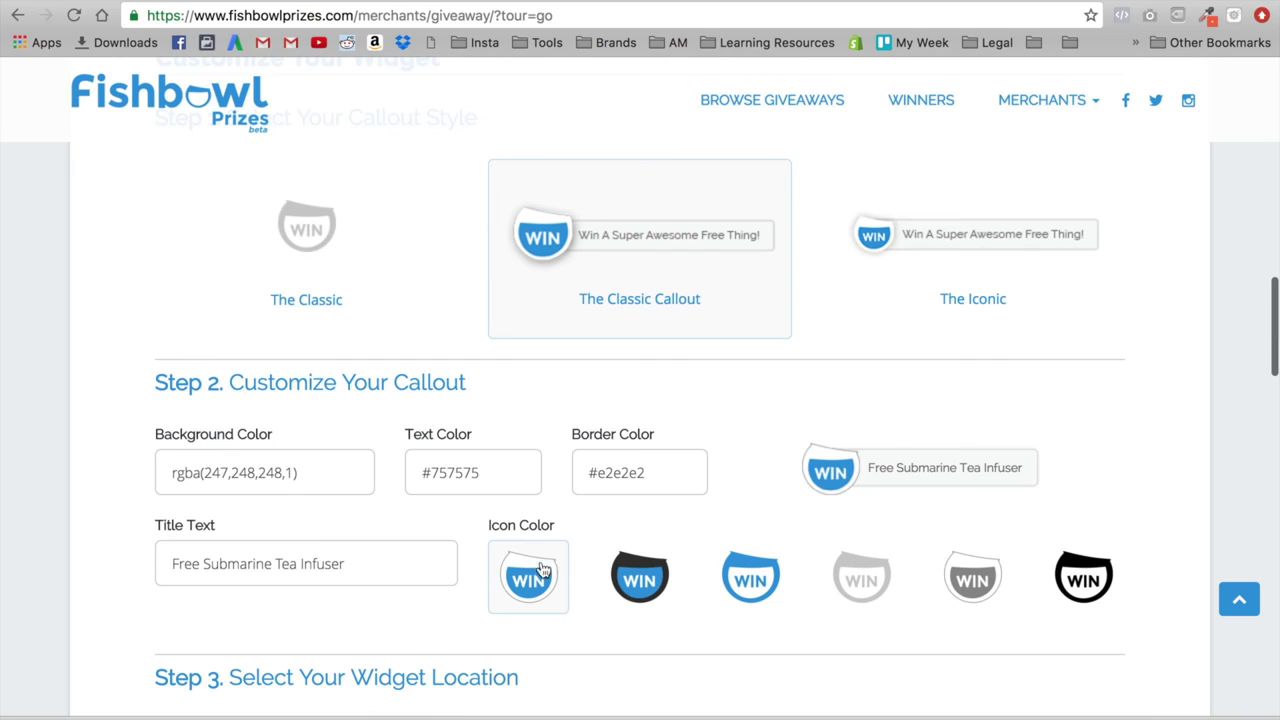
pyautogui.click(290, 563)
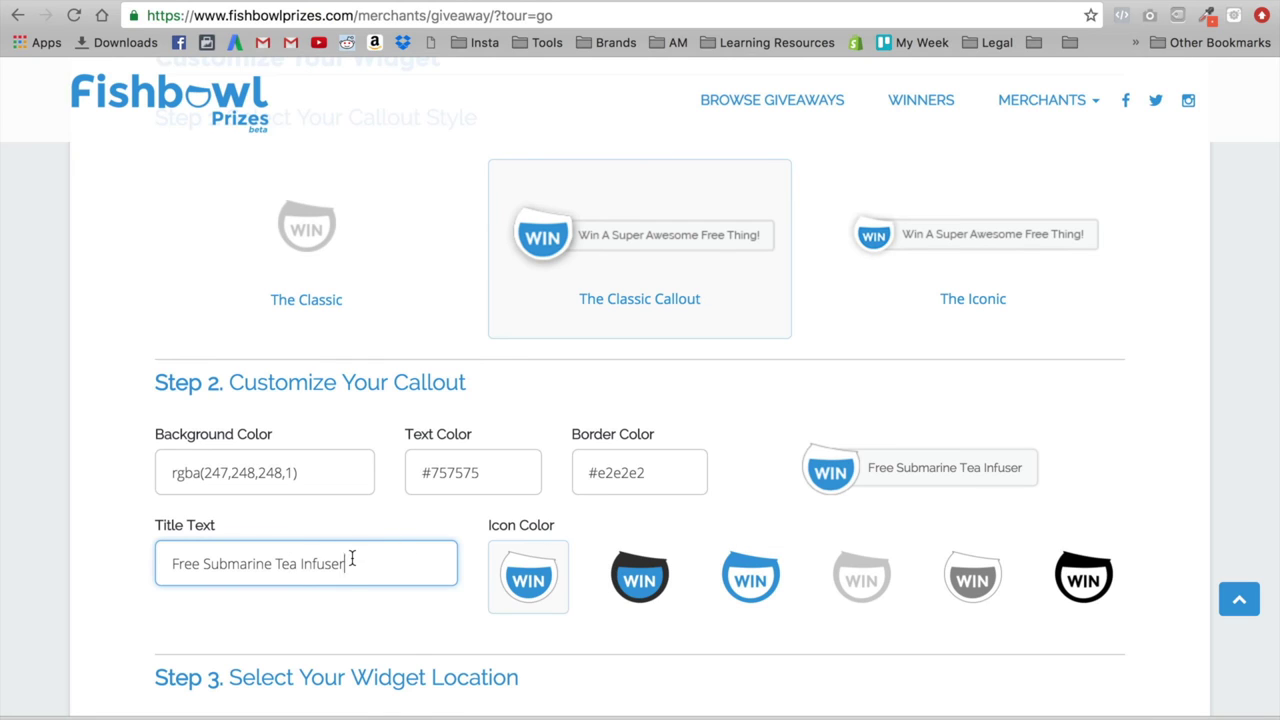
pyautogui.write('!')
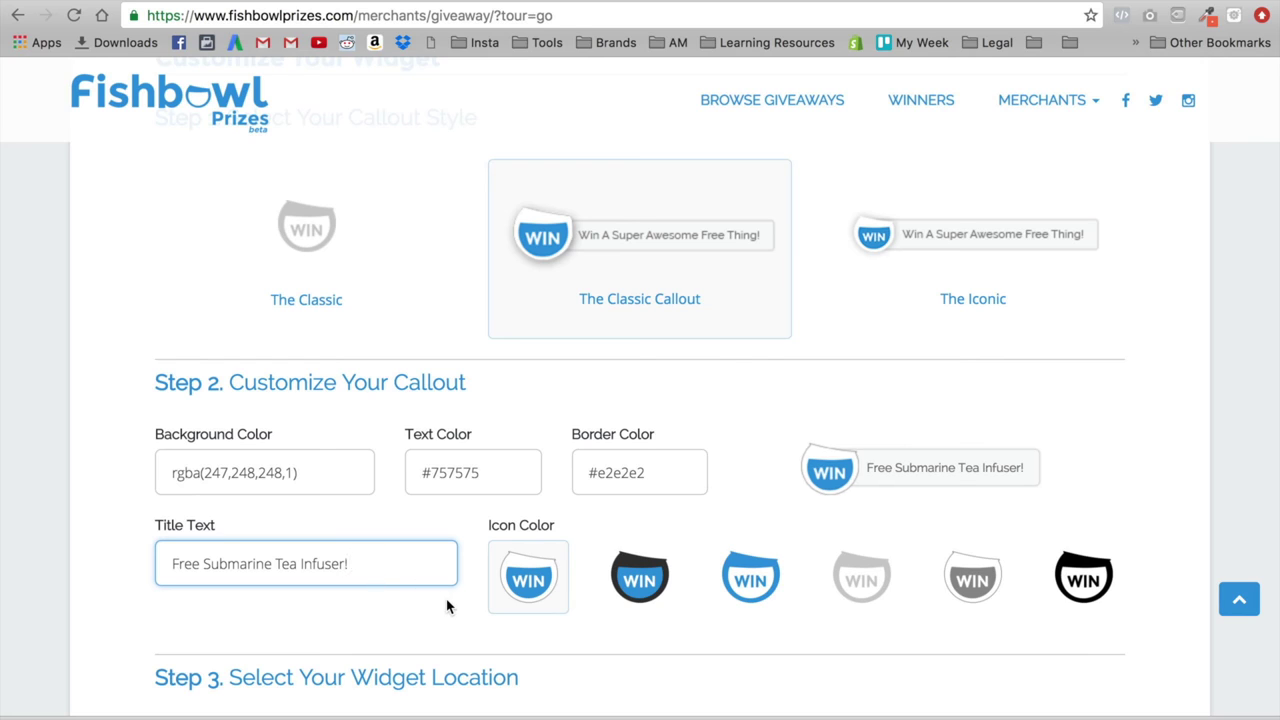
pyautogui.scroll(-1, 428, 609)
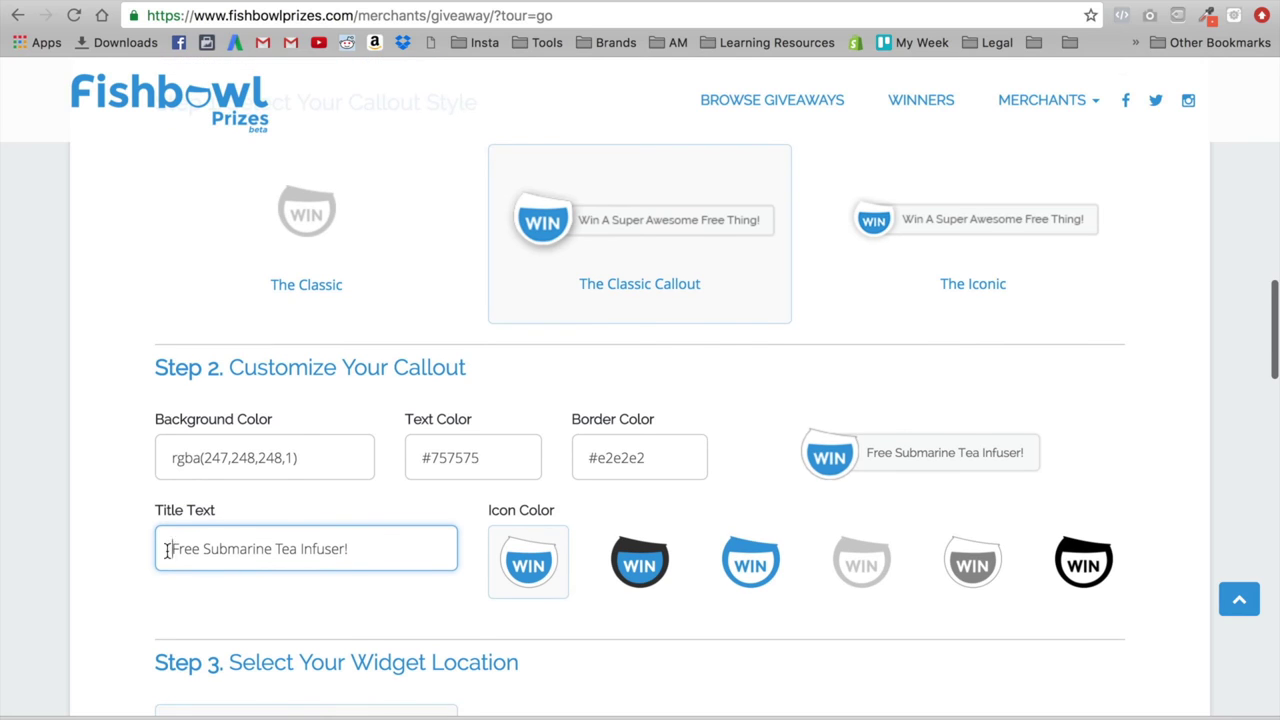
pyautogui.click(180, 549)
pyautogui.write('Win')
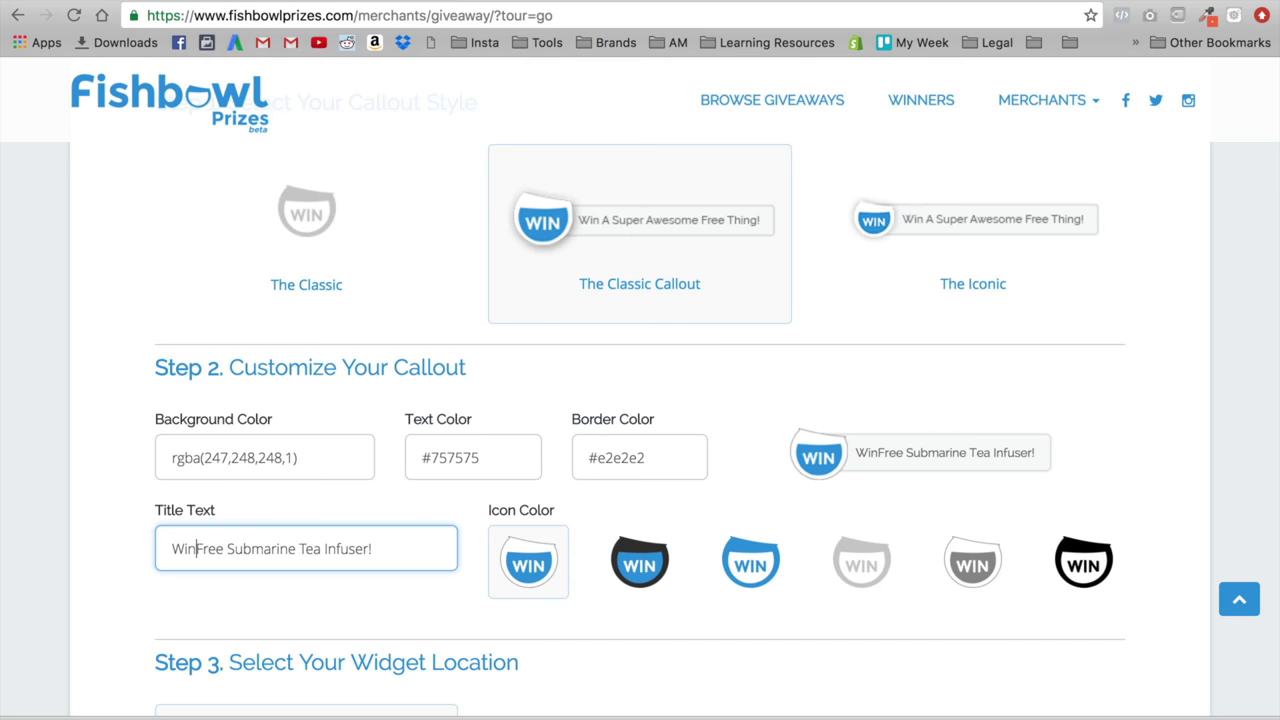
pyautogui.press('BackSpace')
pyautogui.press('BackSpace')
pyautogui.press('BackSpace')
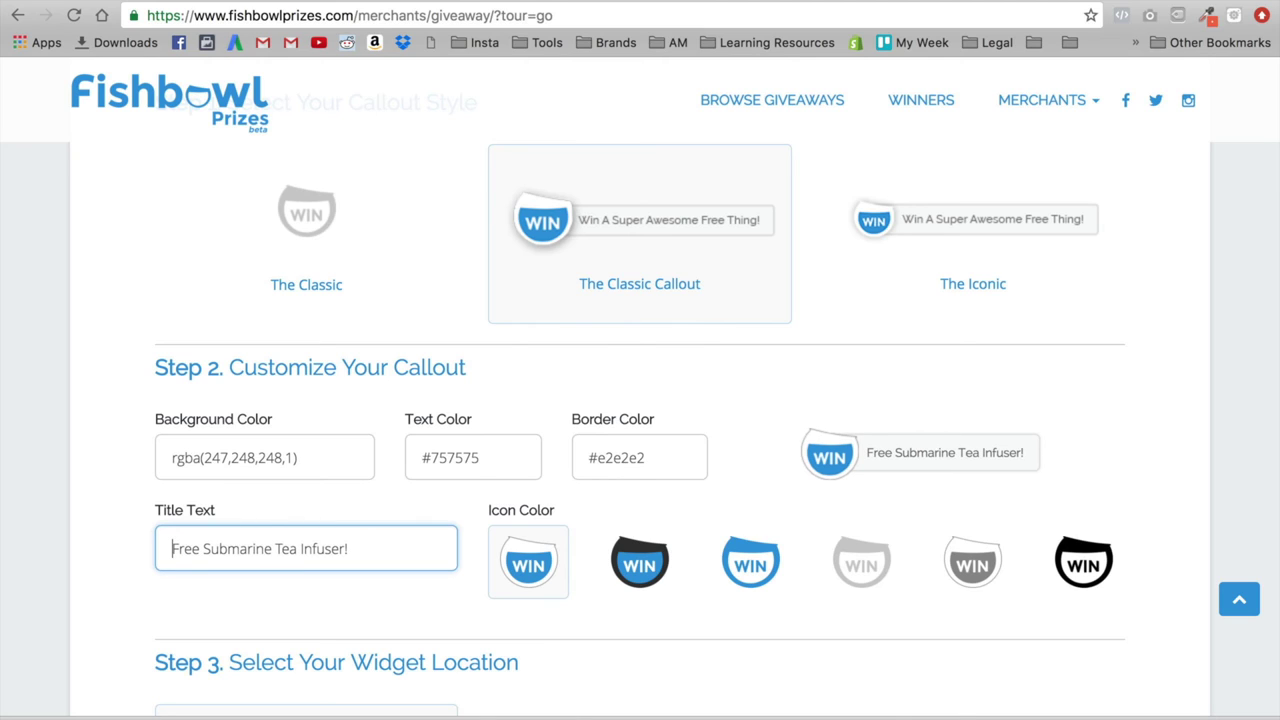
pyautogui.click(360, 619)
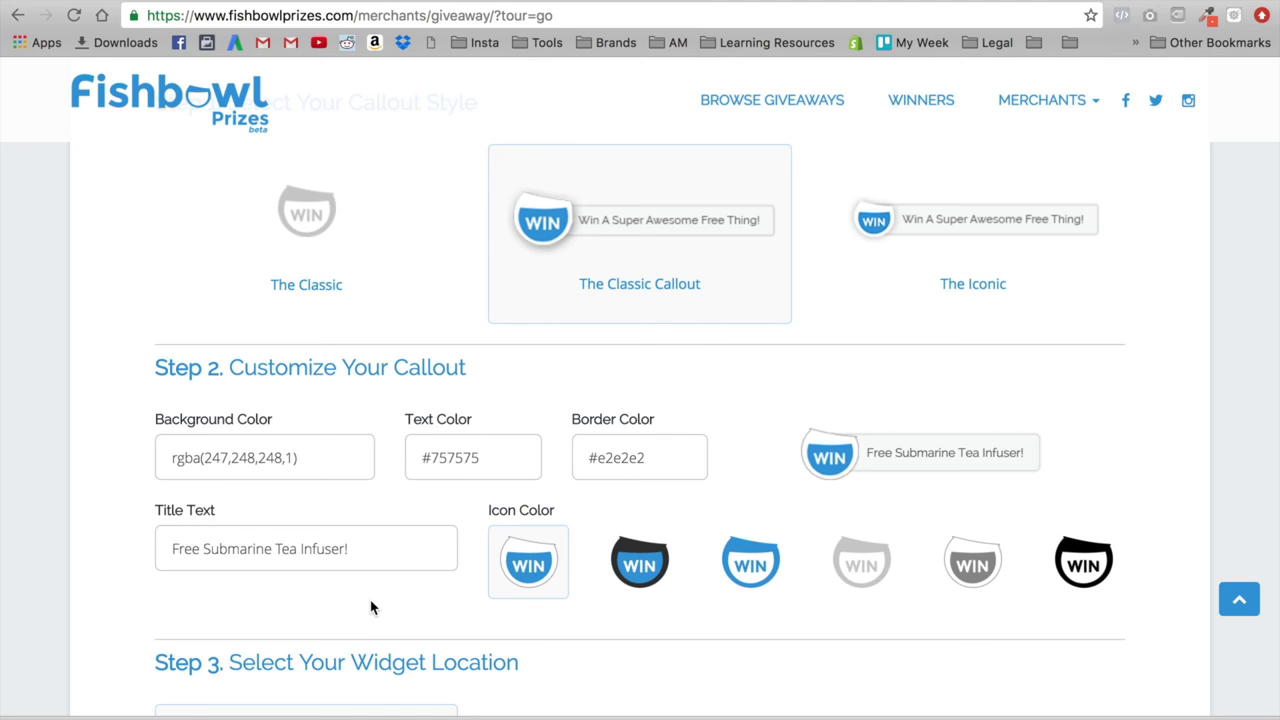
# Step: Review the options for widget location, widget theme, giveaway preview and homepage promotion
pyautogui.scroll(-5, 49, 534)
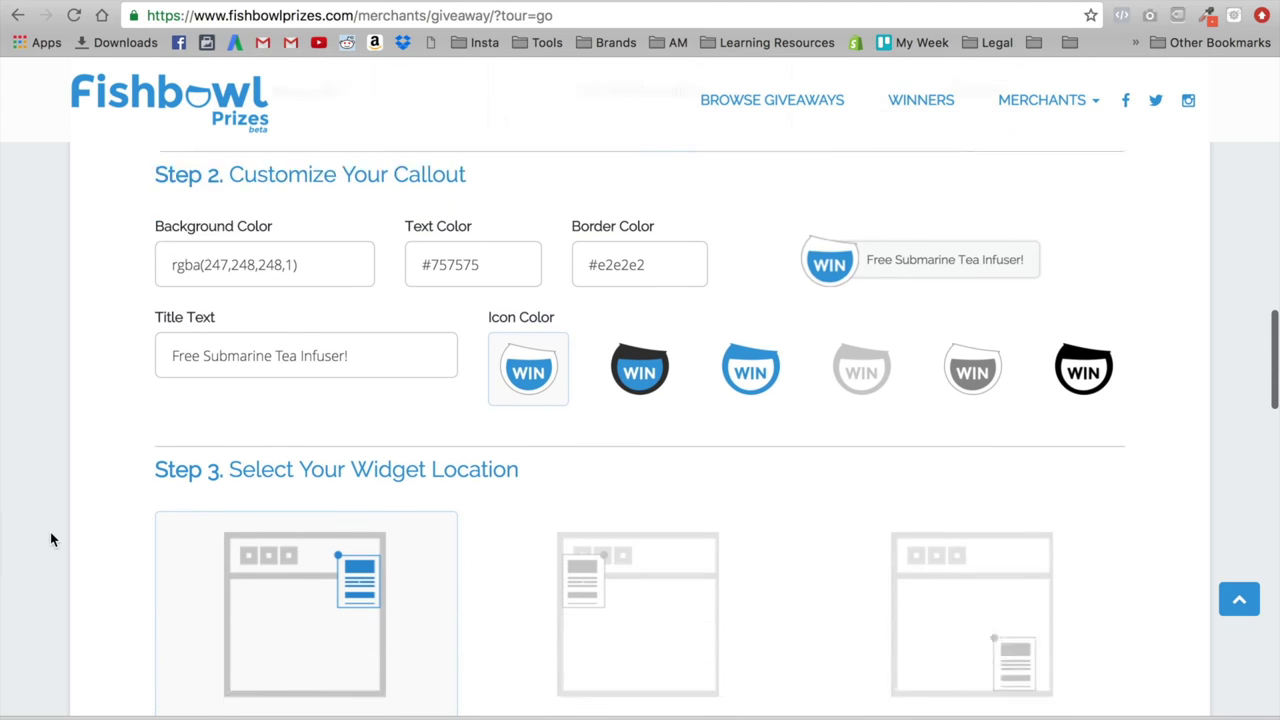
pyautogui.scroll(-3, 786, 483)
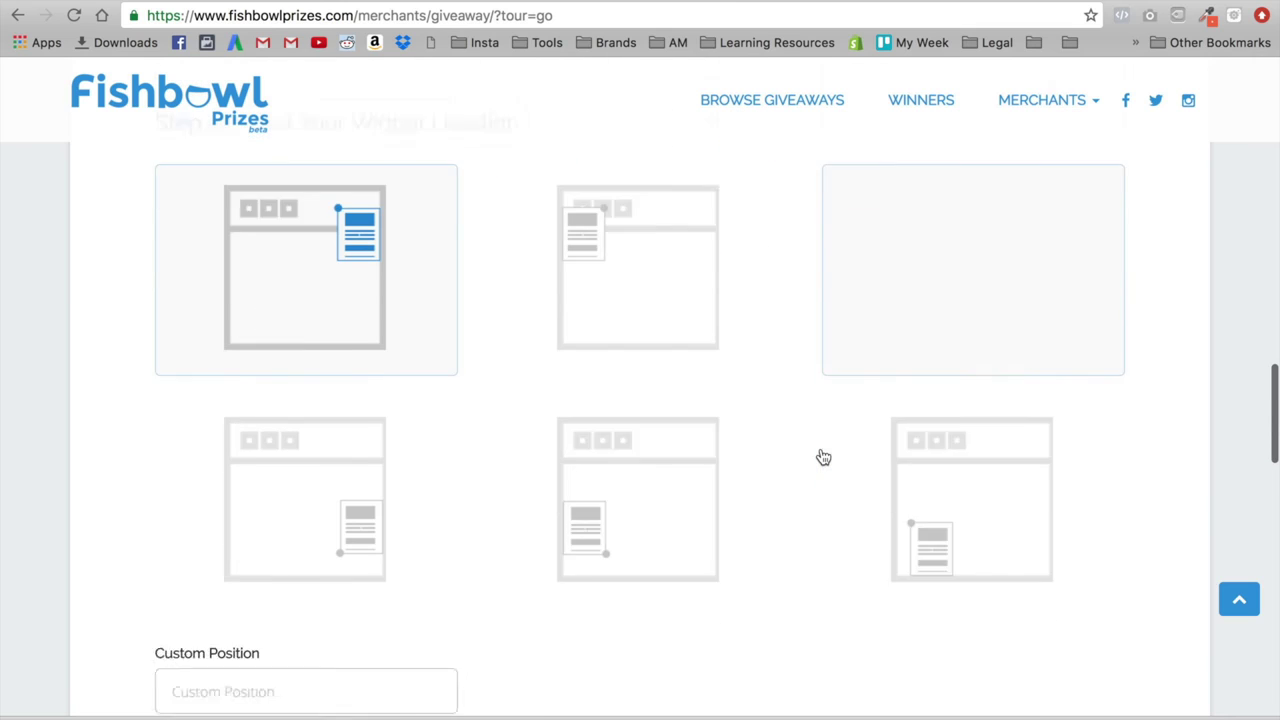
pyautogui.scroll(2, 481, 393)
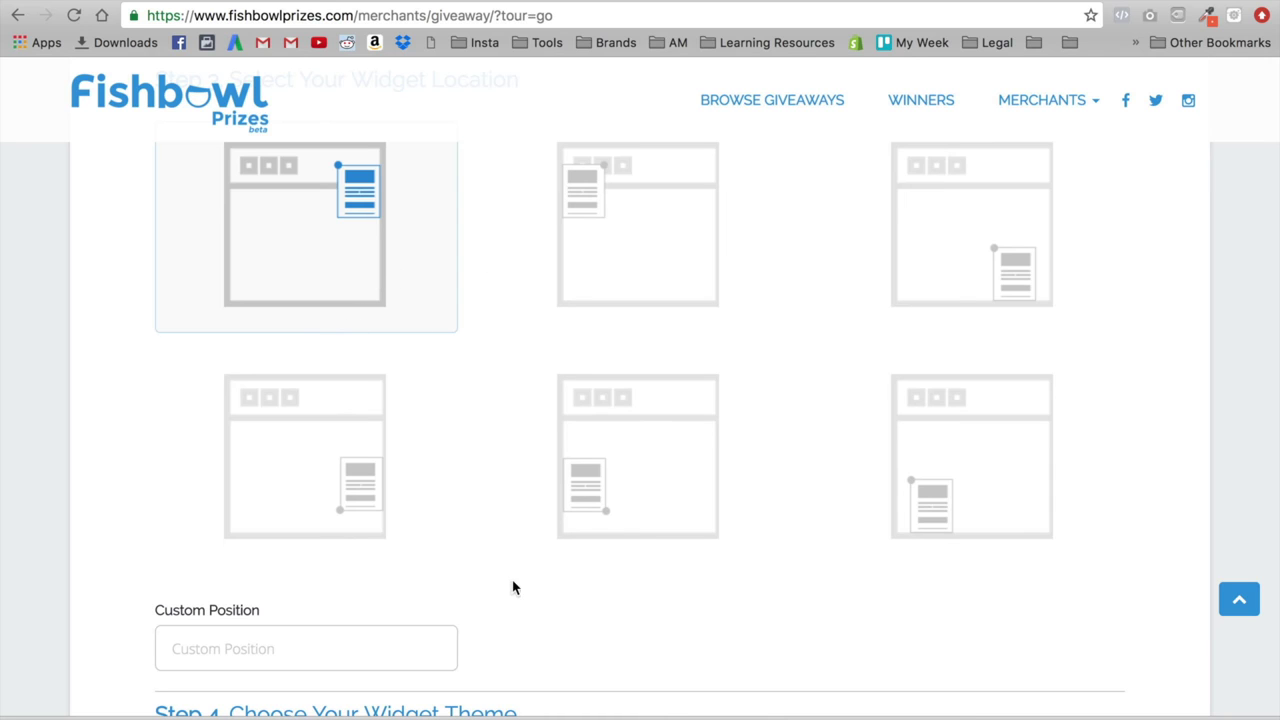
pyautogui.scroll(-1, 513, 587)
pyautogui.scroll(-3, 686, 589)
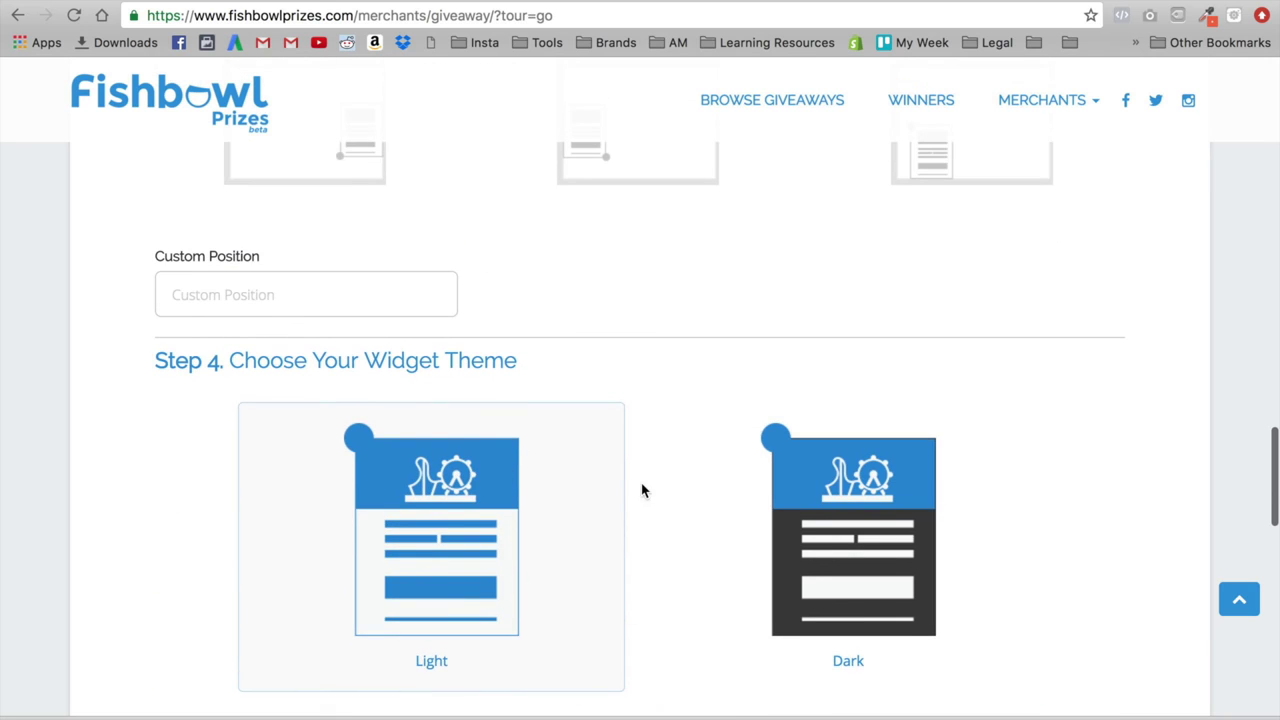
pyautogui.scroll(-4, 594, 537)
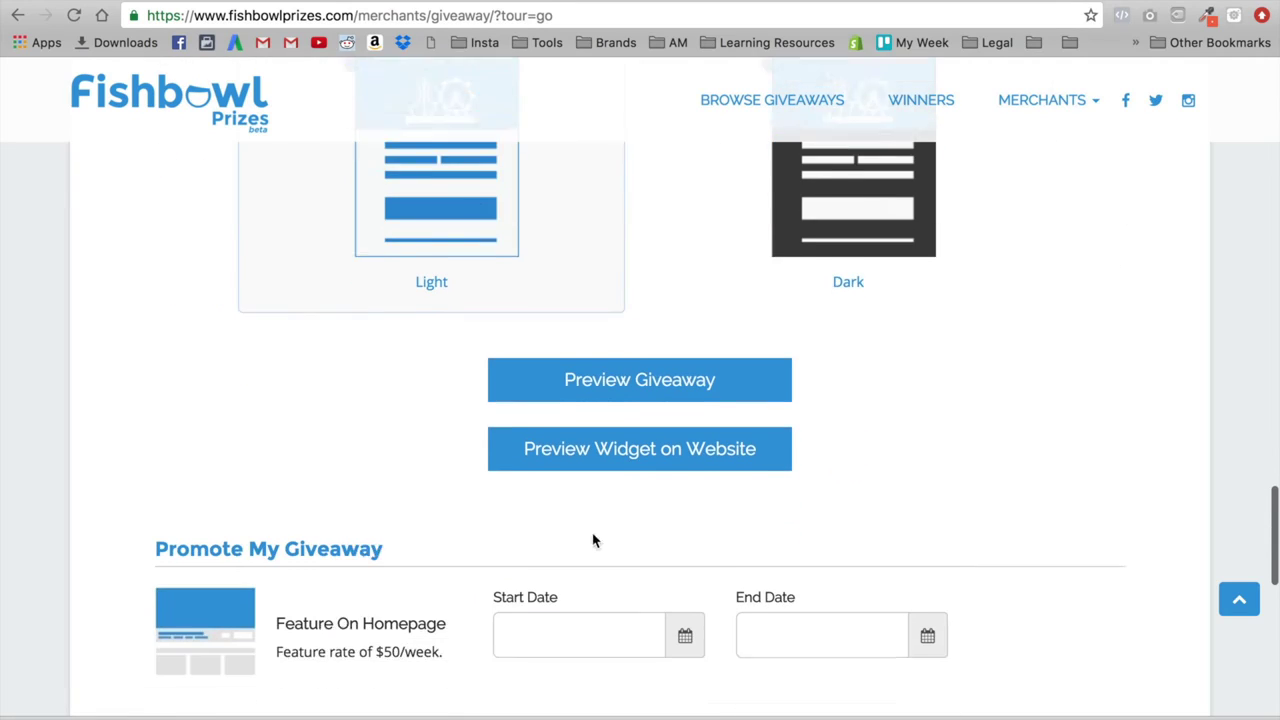
pyautogui.scroll(-2, 229, 511)
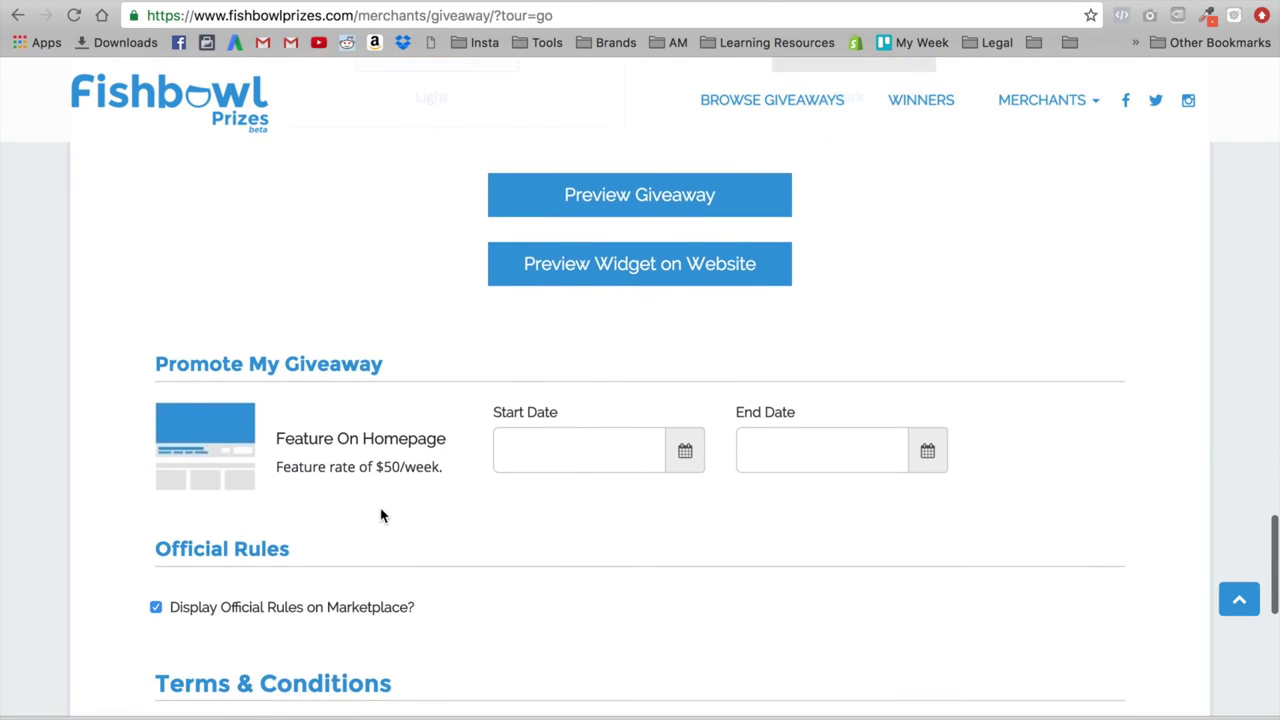
# Step: Turn off displaying the official rules on the marketplace and accept the Terms & Conditions
pyautogui.scroll(-2, 729, 366)
pyautogui.click(184, 373)
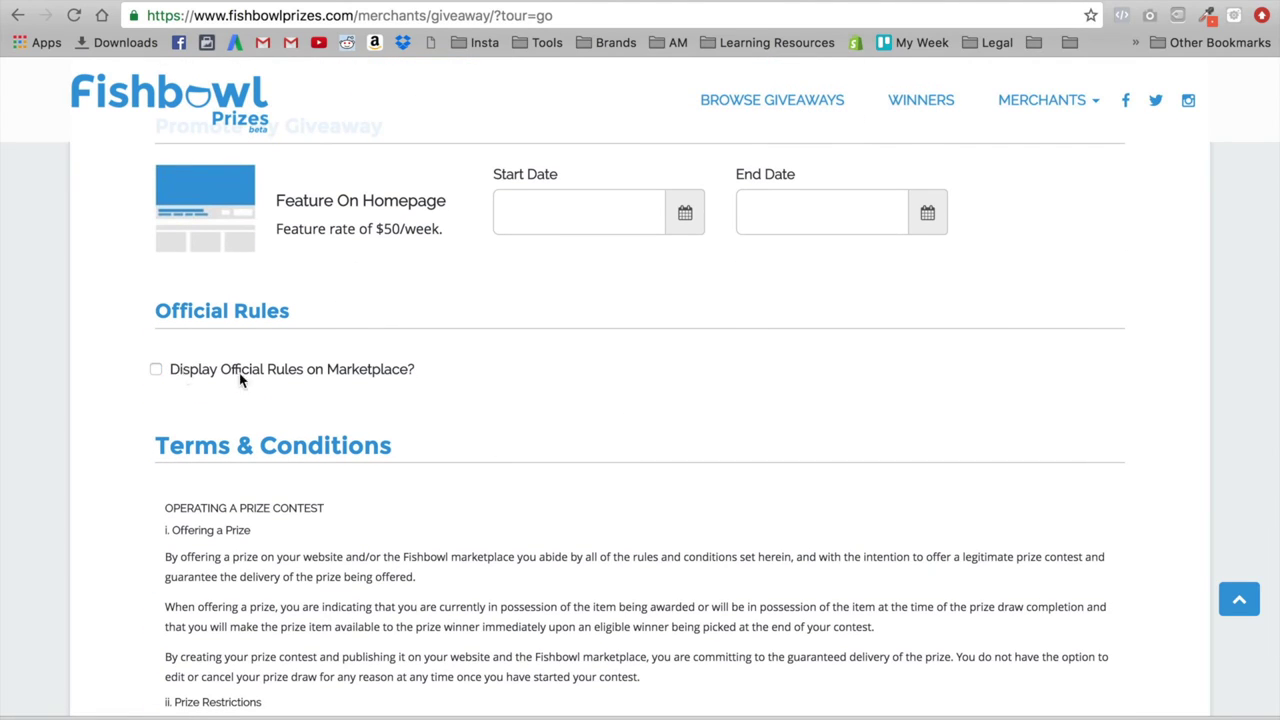
pyautogui.scroll(-6, 786, 511)
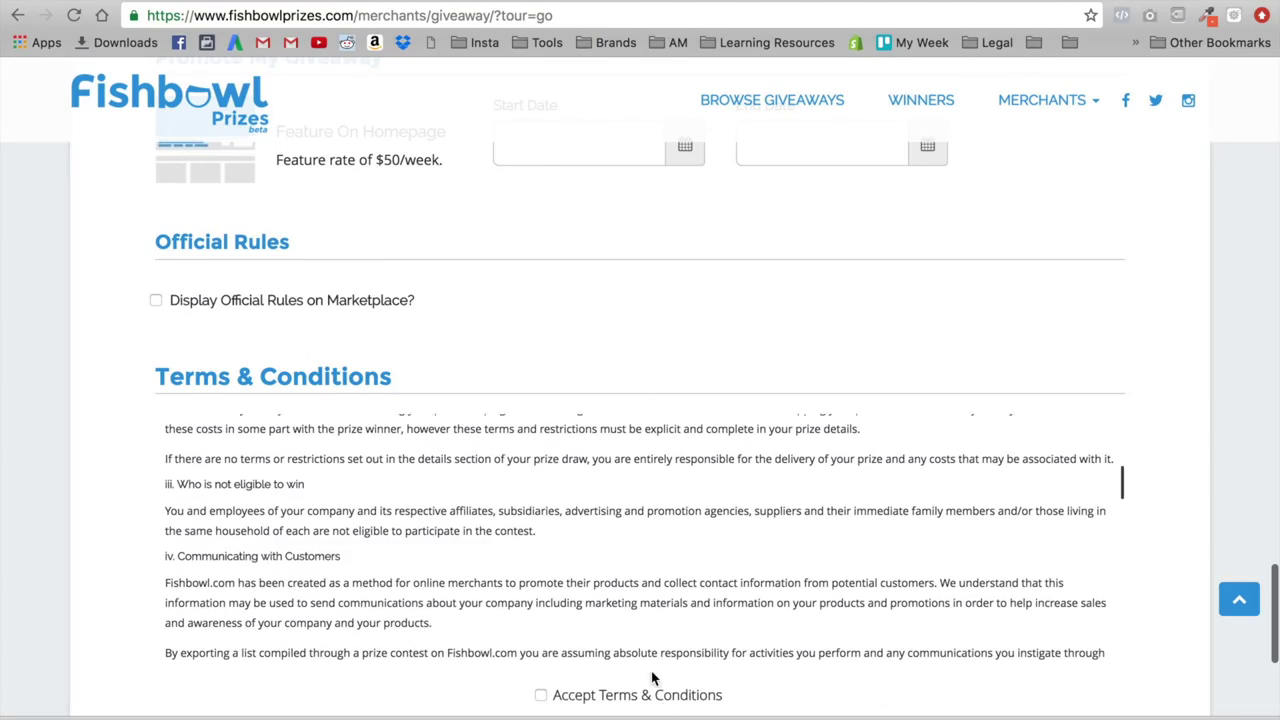
pyautogui.click(663, 700)
pyautogui.scroll(-4, 697, 600)
pyautogui.scroll(6, 790, 450)
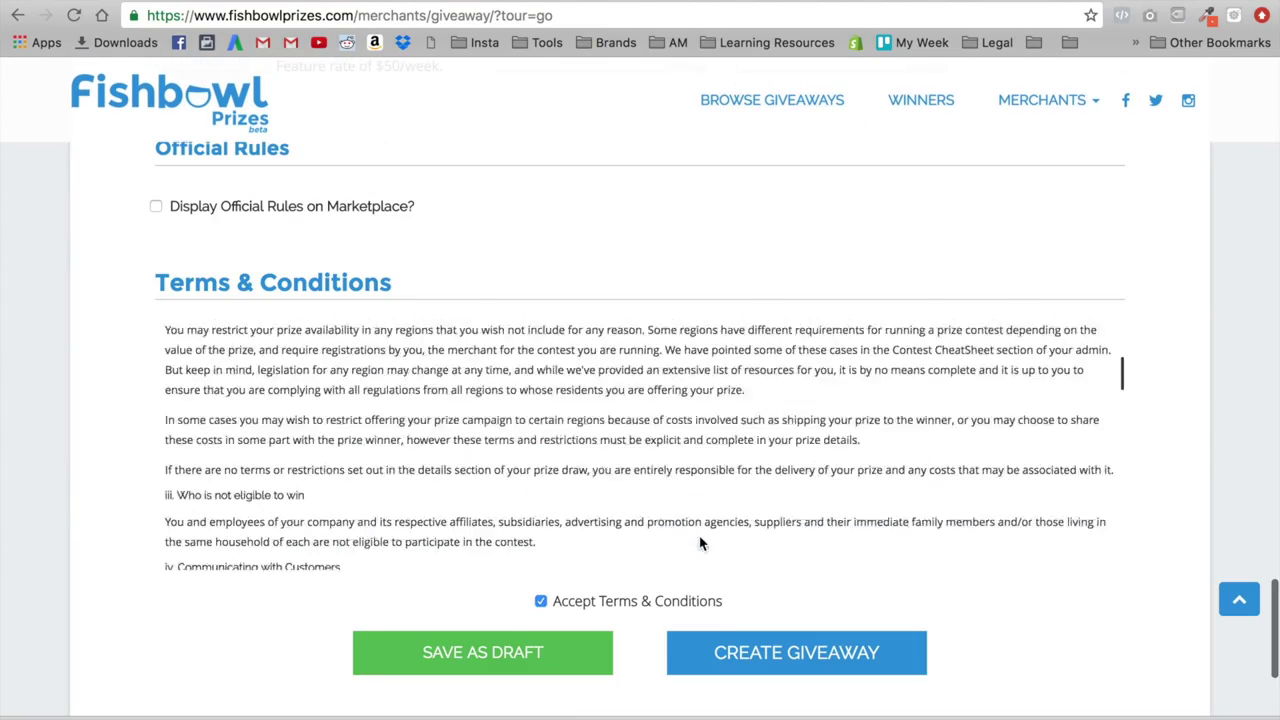
pyautogui.scroll(15, 890, 220)
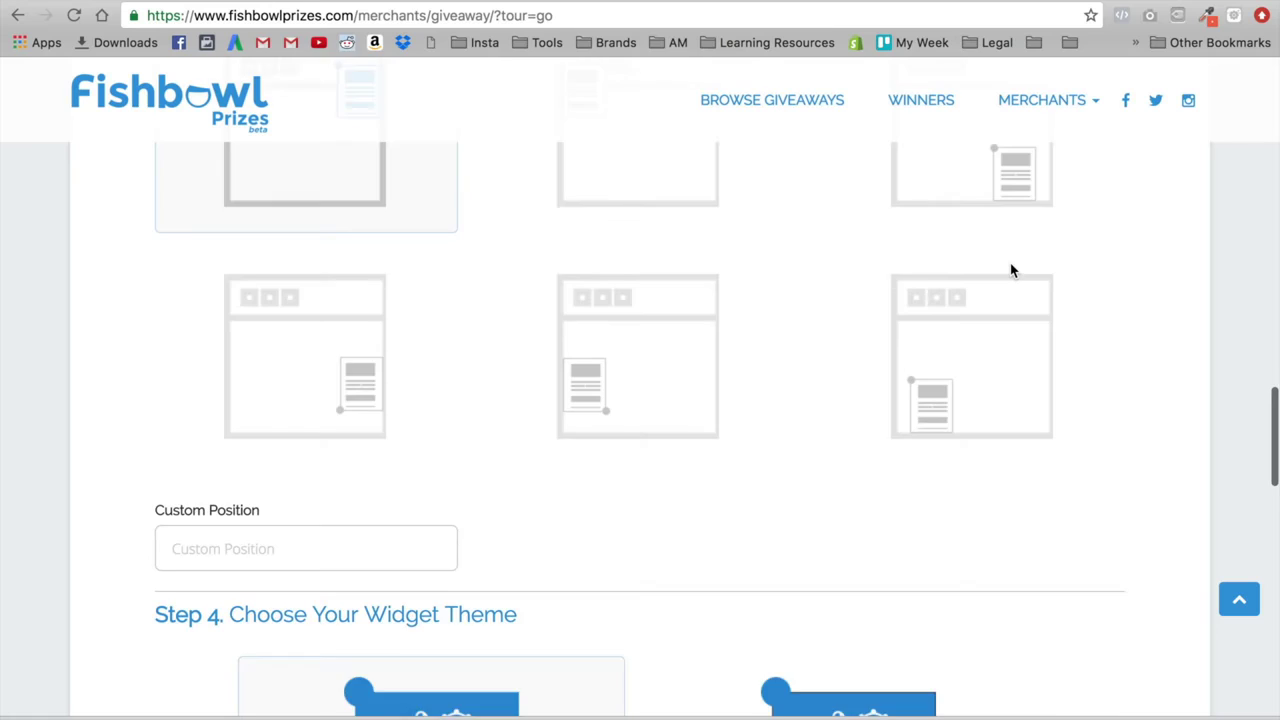
pyautogui.scroll(15, 1010, 270)
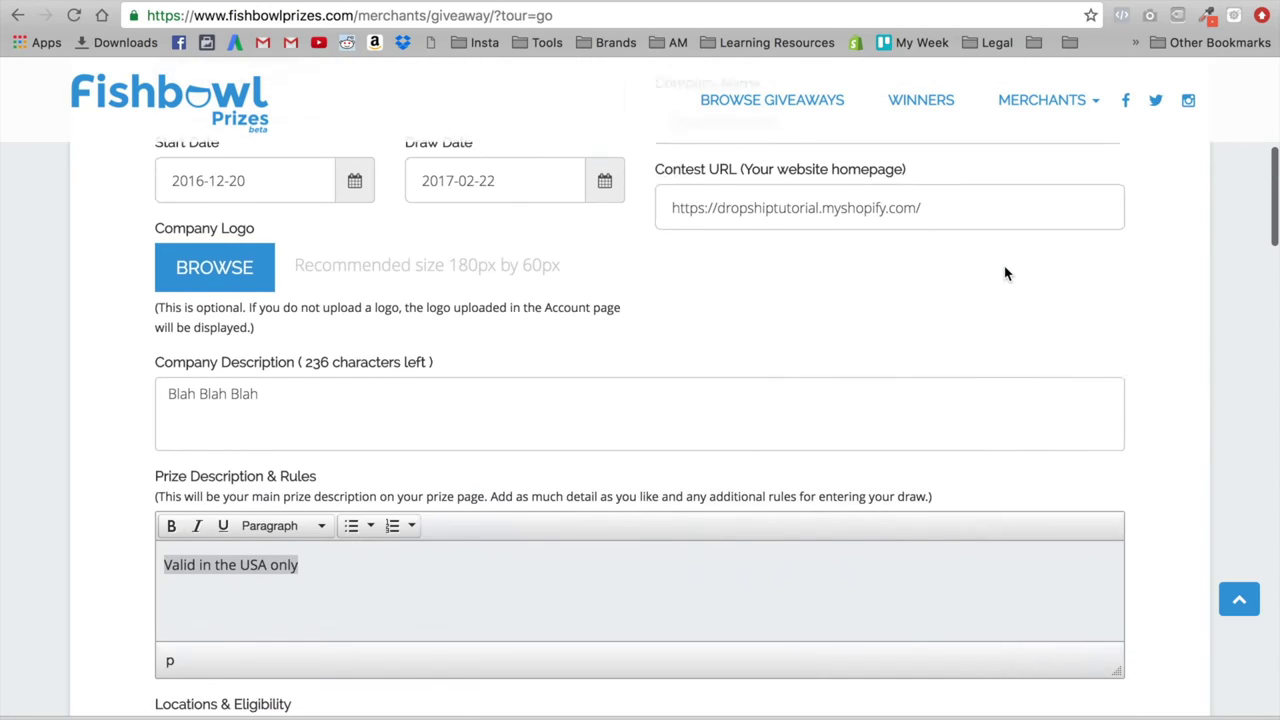
pyautogui.scroll(3, 1006, 273)
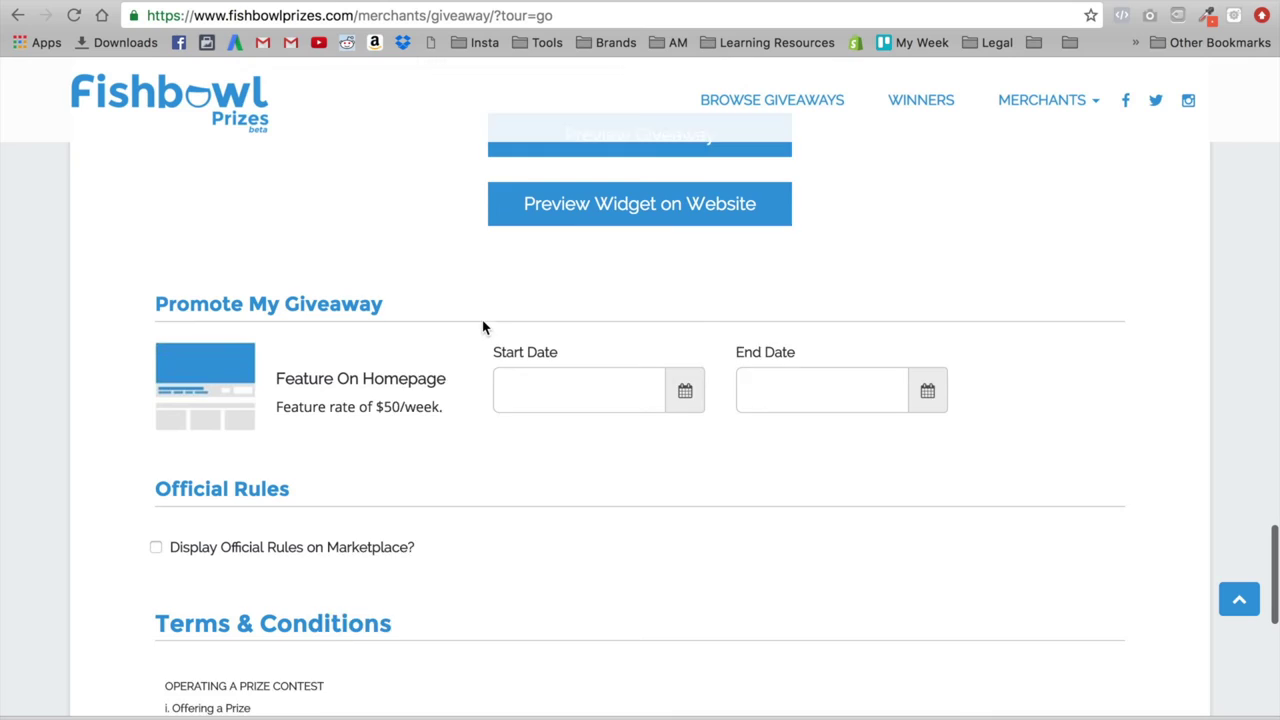
pyautogui.scroll(-15, 432, 658)
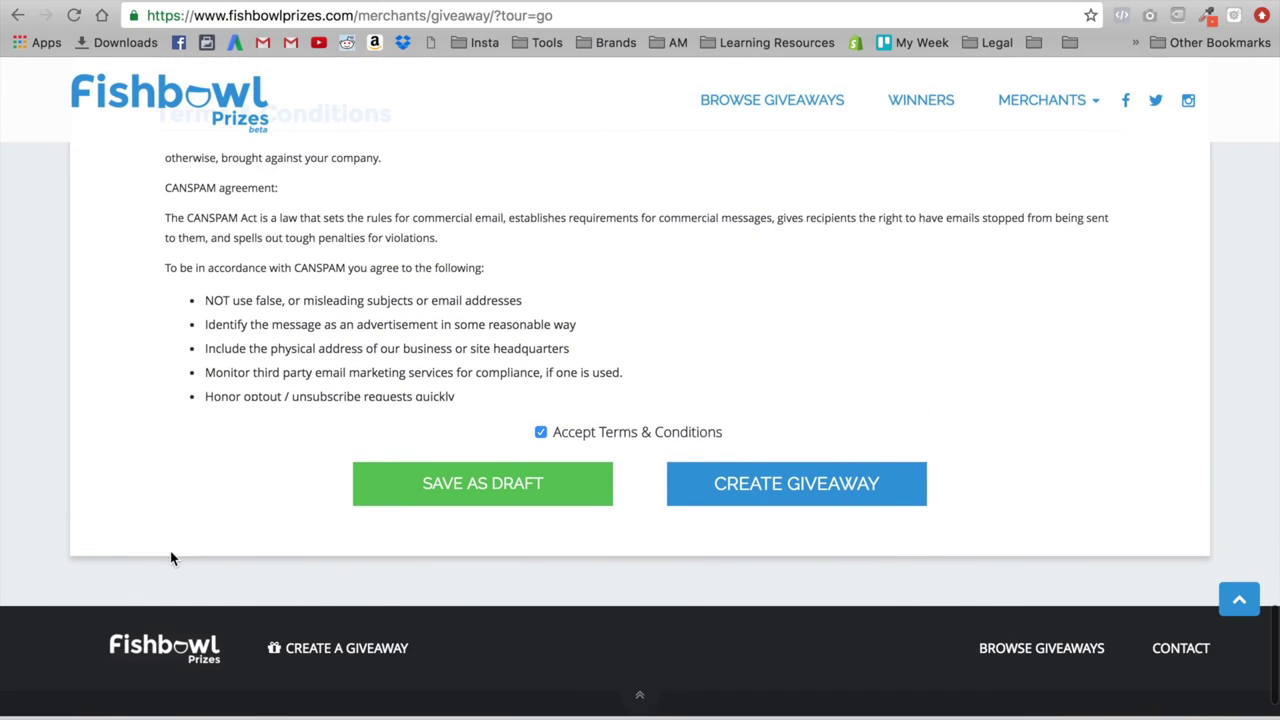
# Step: Enter "Free Submarine Tea Infuser" as the giveaway's short prize description
pyautogui.scroll(5, 223, 566)
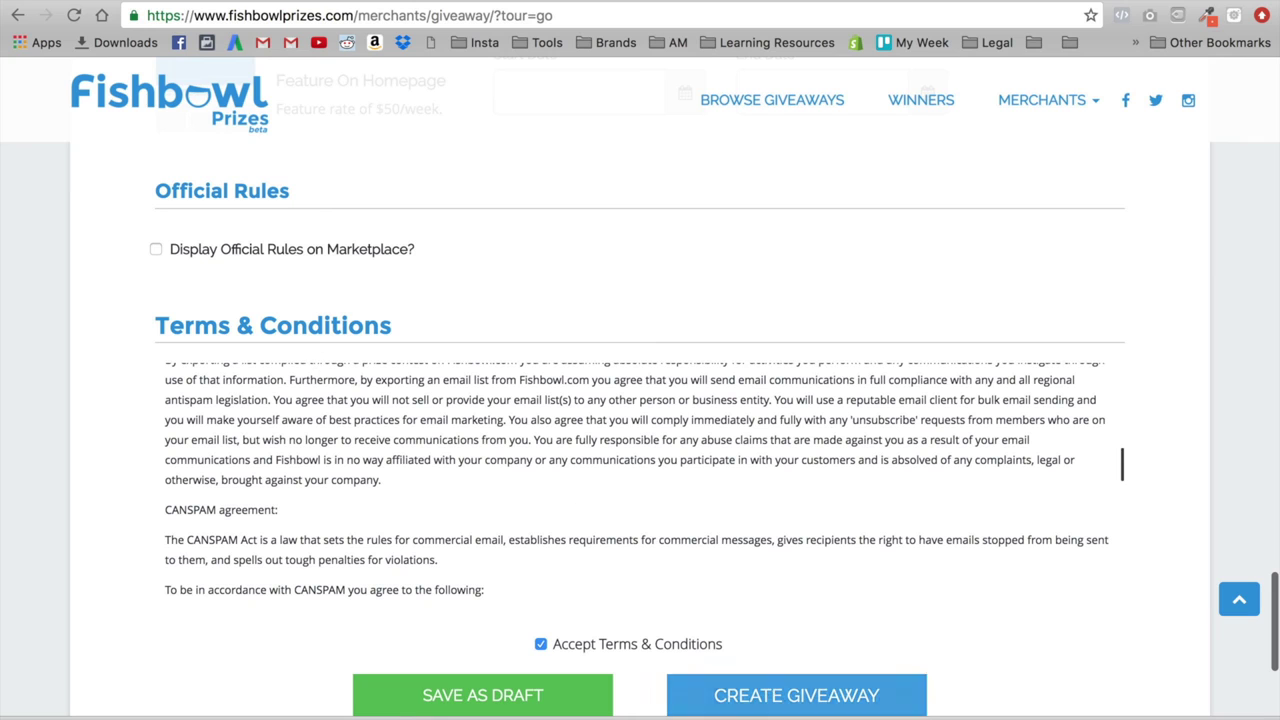
pyautogui.scroll(10, 789, 691)
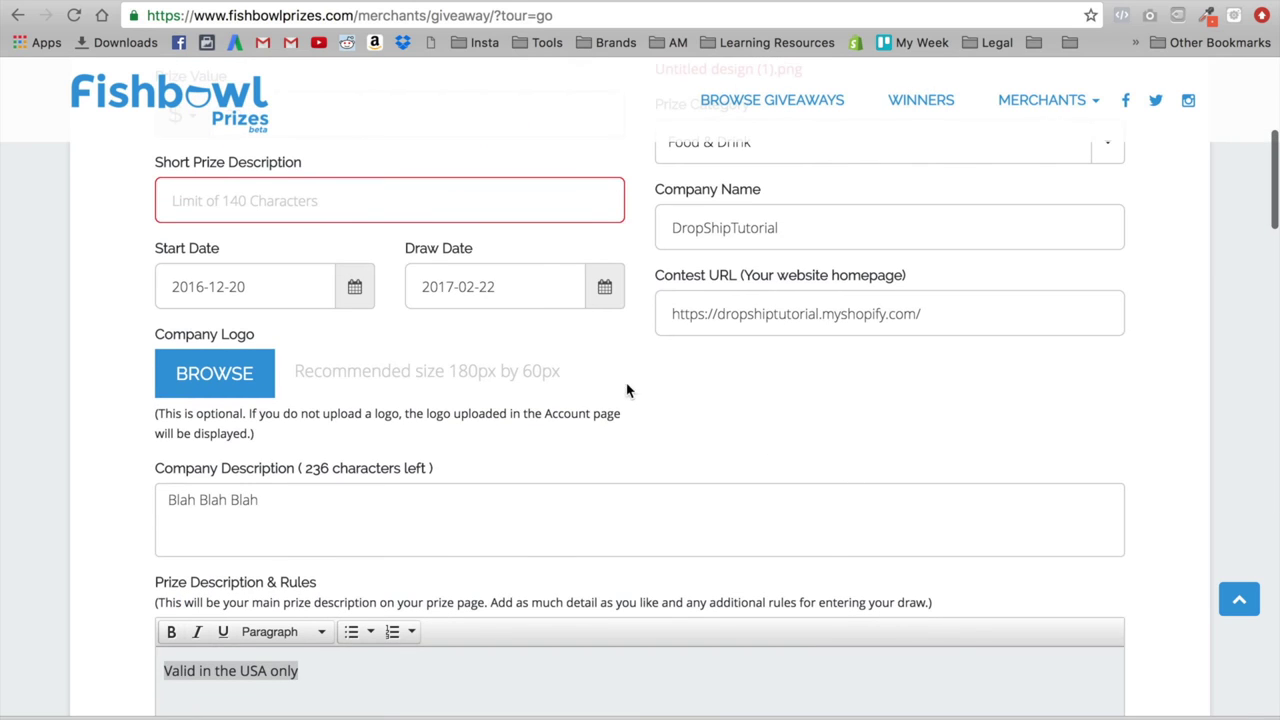
pyautogui.click(271, 214)
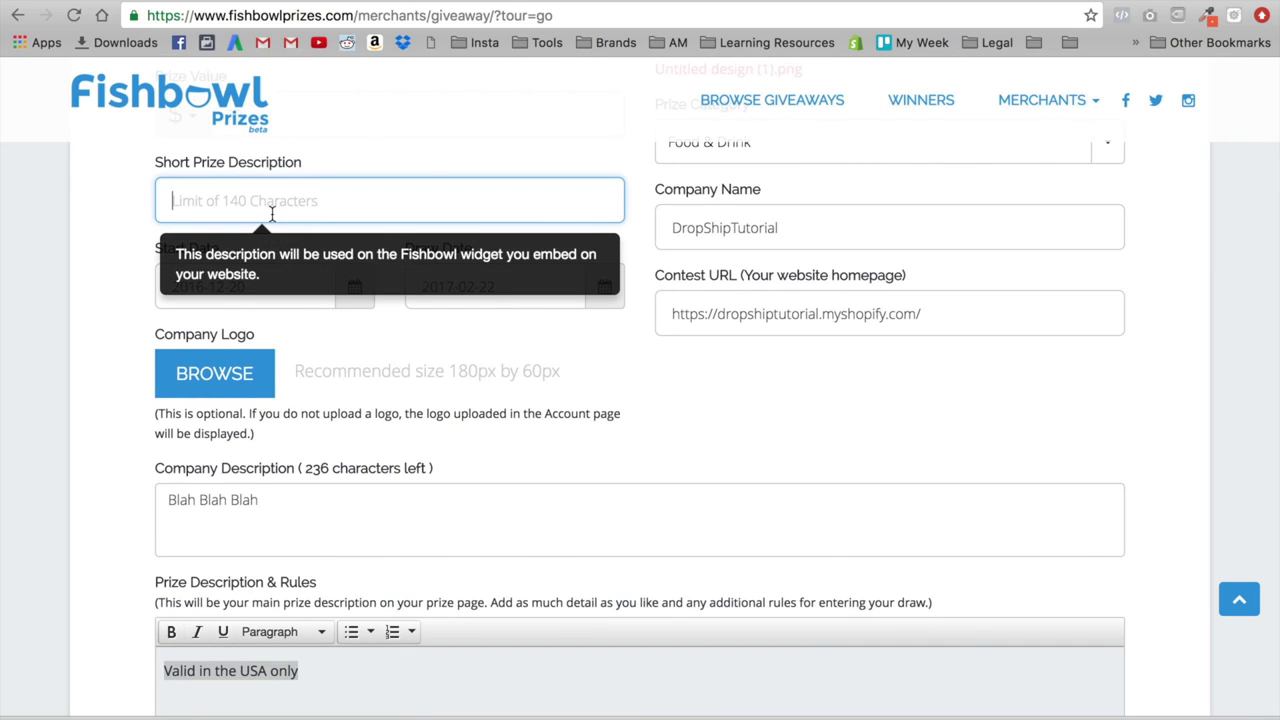
pyautogui.write('Free ')
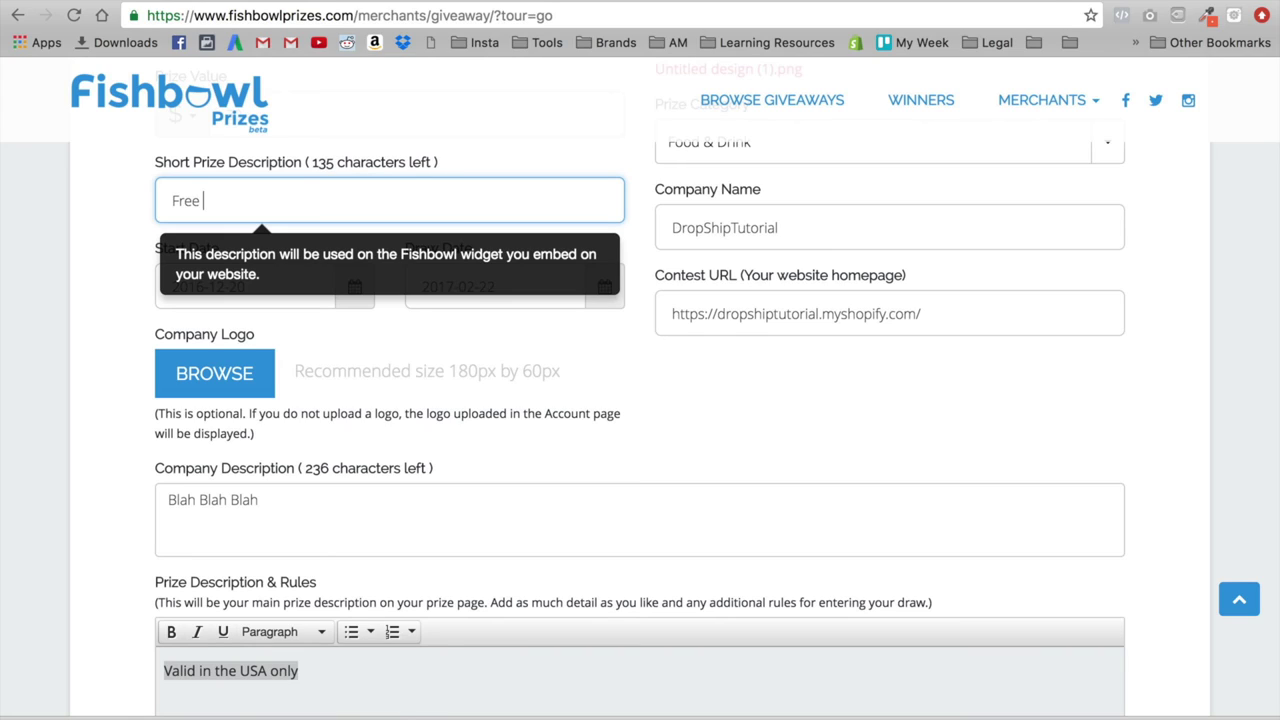
pyautogui.write('Subma')
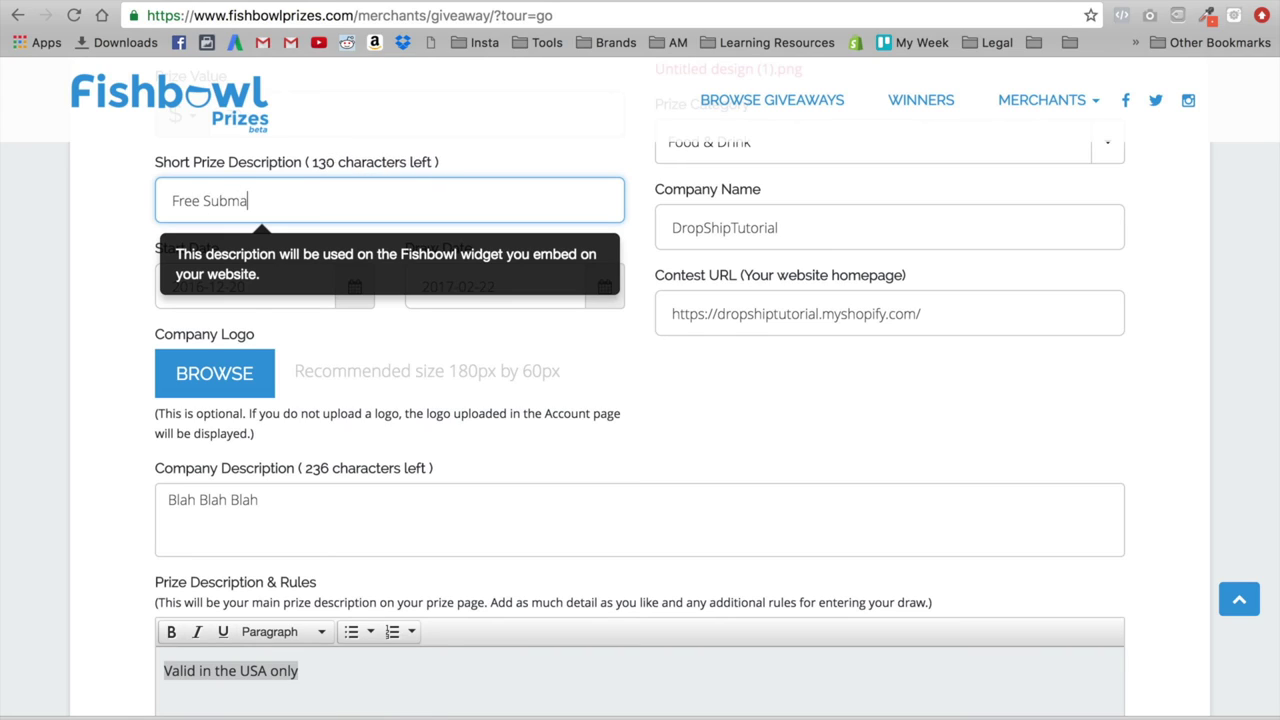
pyautogui.write('rine Tea Infuser')
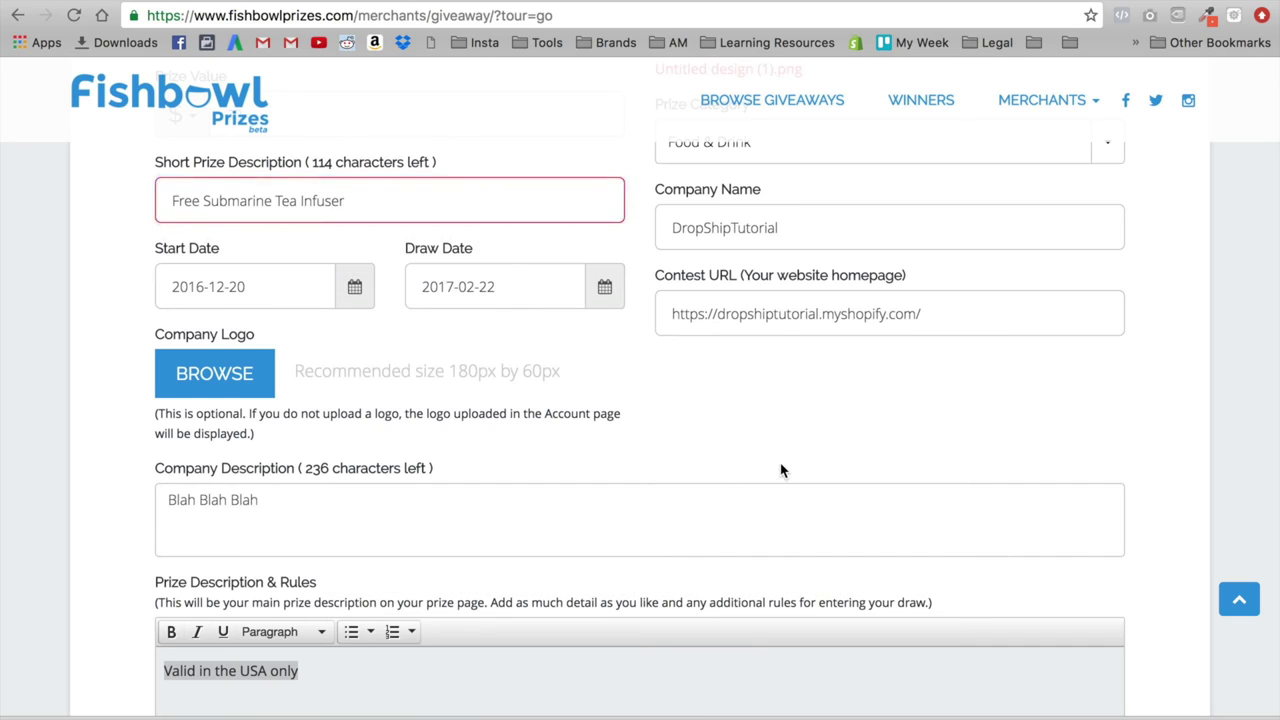
# Step: Create the giveaway, agreeing to notify a winner, guarantee prize delivery and not cancel the draw once it begins
pyautogui.scroll(-15, 785, 490)
pyautogui.scroll(-6, 797, 568)
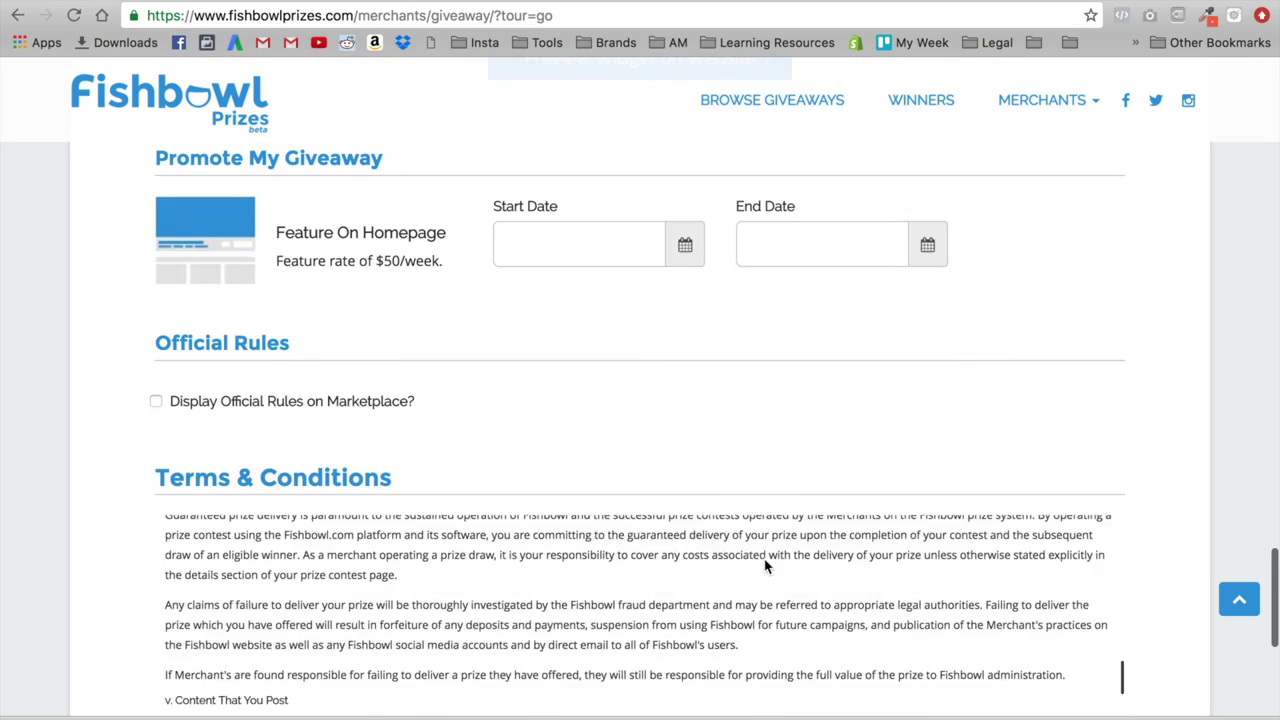
pyautogui.scroll(-1, 272, 212)
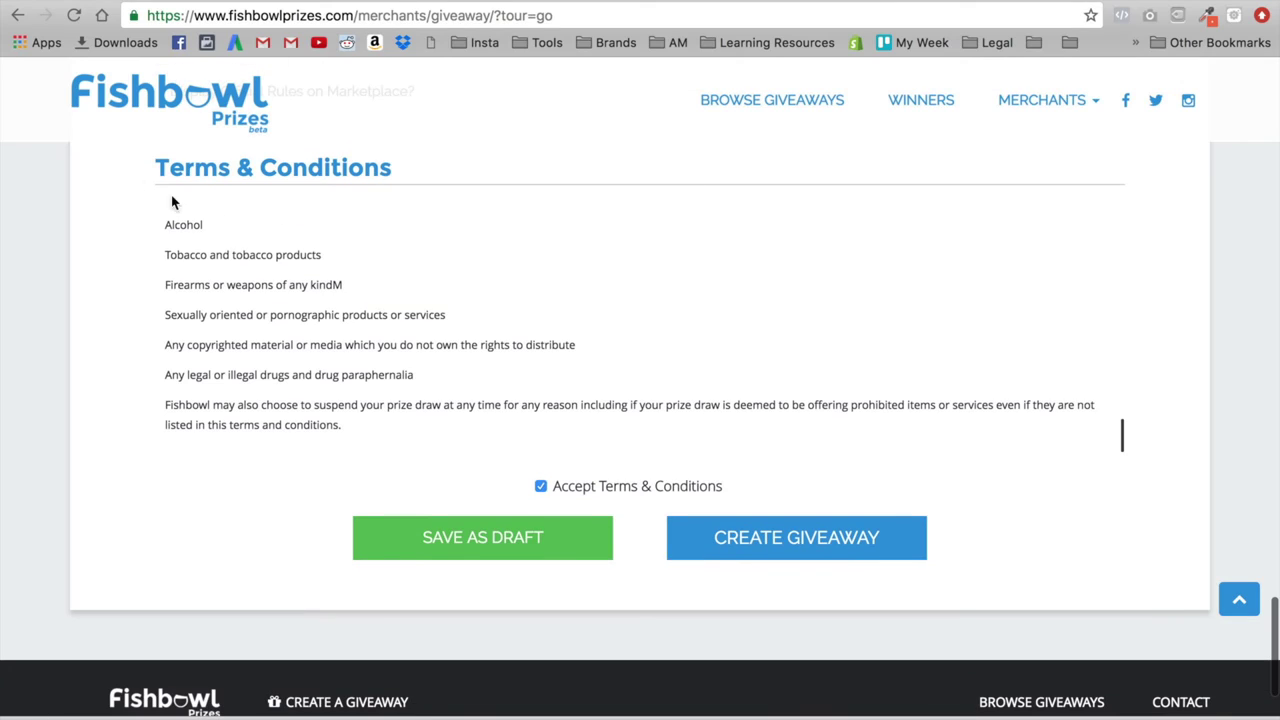
pyautogui.scroll(3, 65, 179)
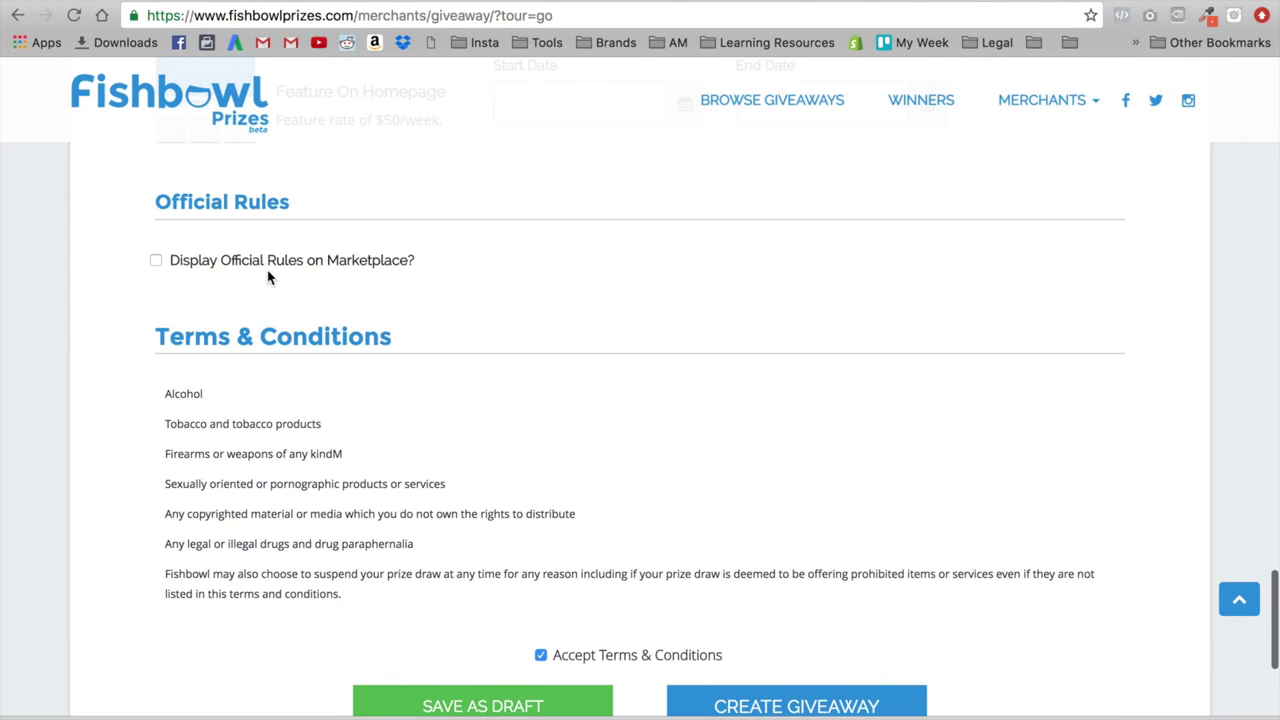
pyautogui.click(826, 704)
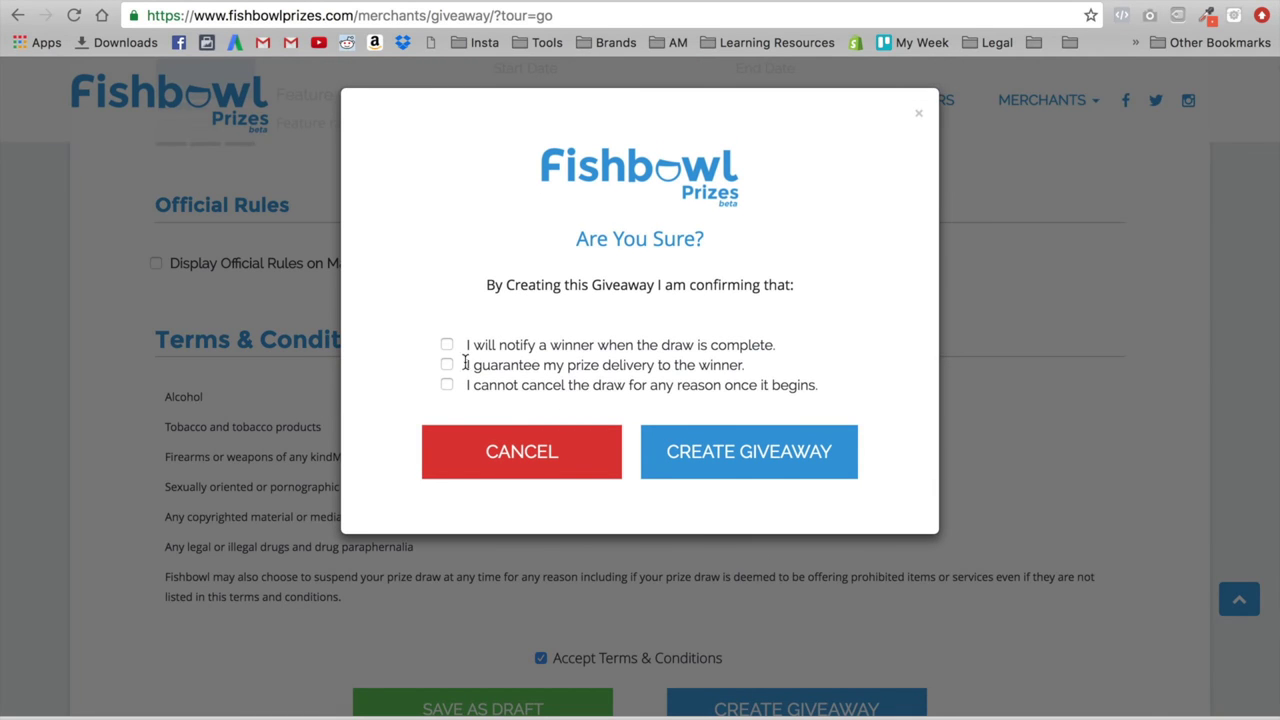
pyautogui.click(447, 345)
pyautogui.click(447, 365)
pyautogui.click(447, 385)
pyautogui.click(769, 470)
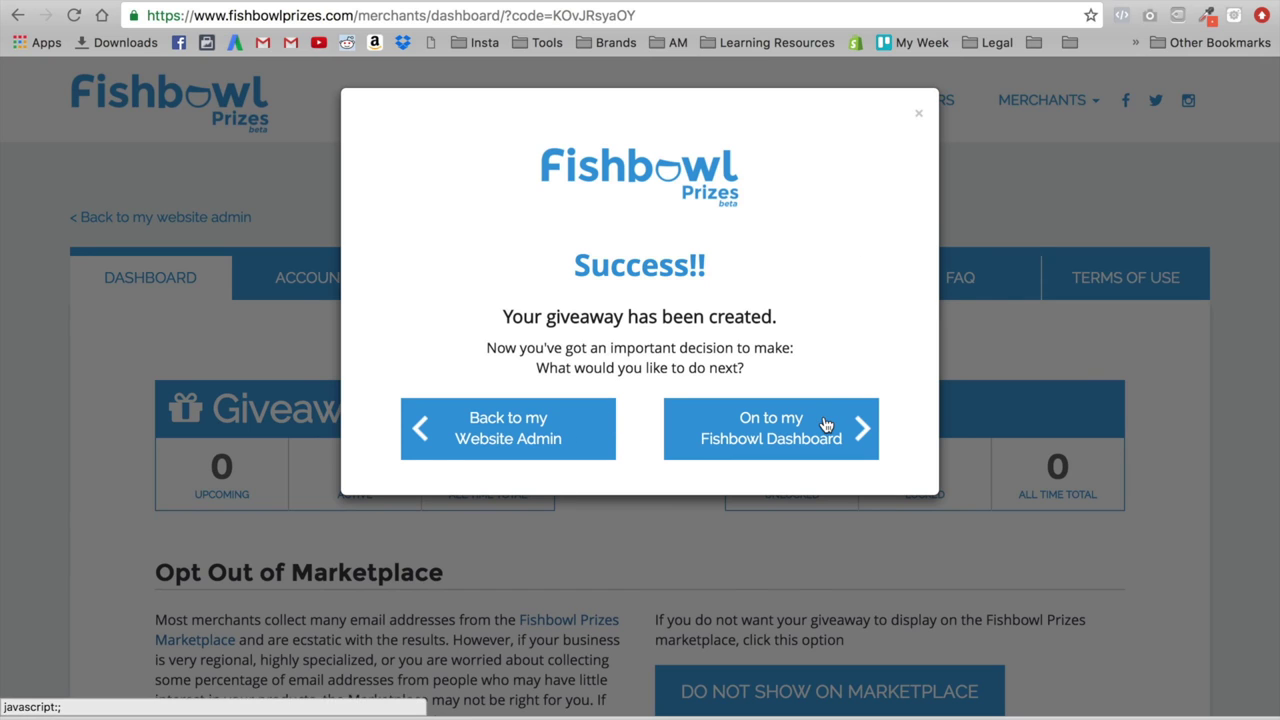
# Step: Continue to the Fishbowl dashboard and opt out of showing giveaways on the marketplace
pyautogui.click(746, 429)
pyautogui.scroll(-3, 870, 517)
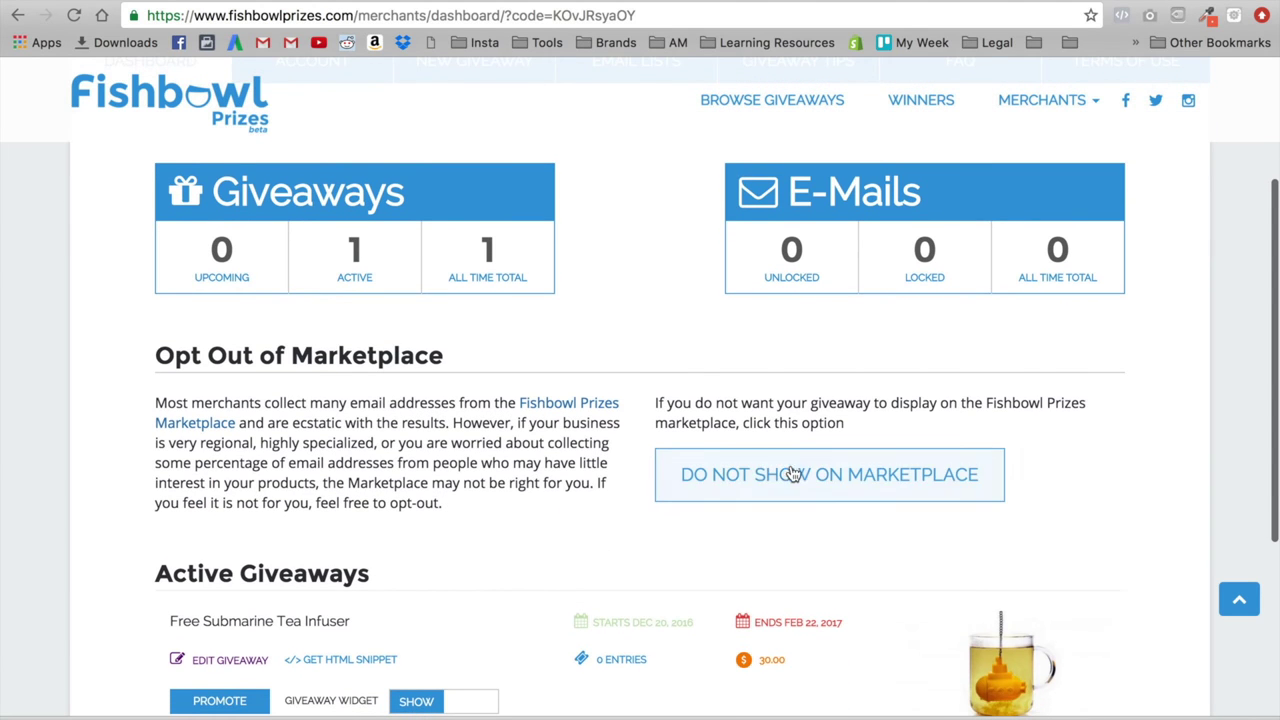
pyautogui.click(800, 485)
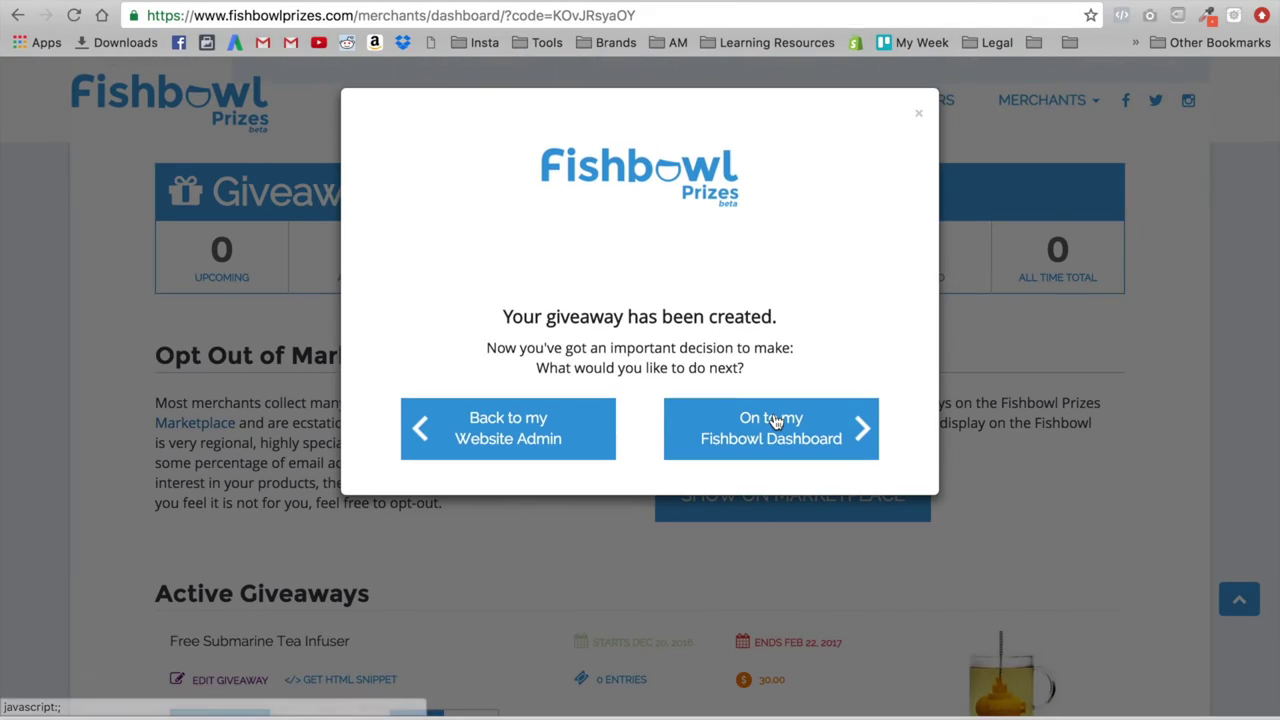
pyautogui.click(780, 421)
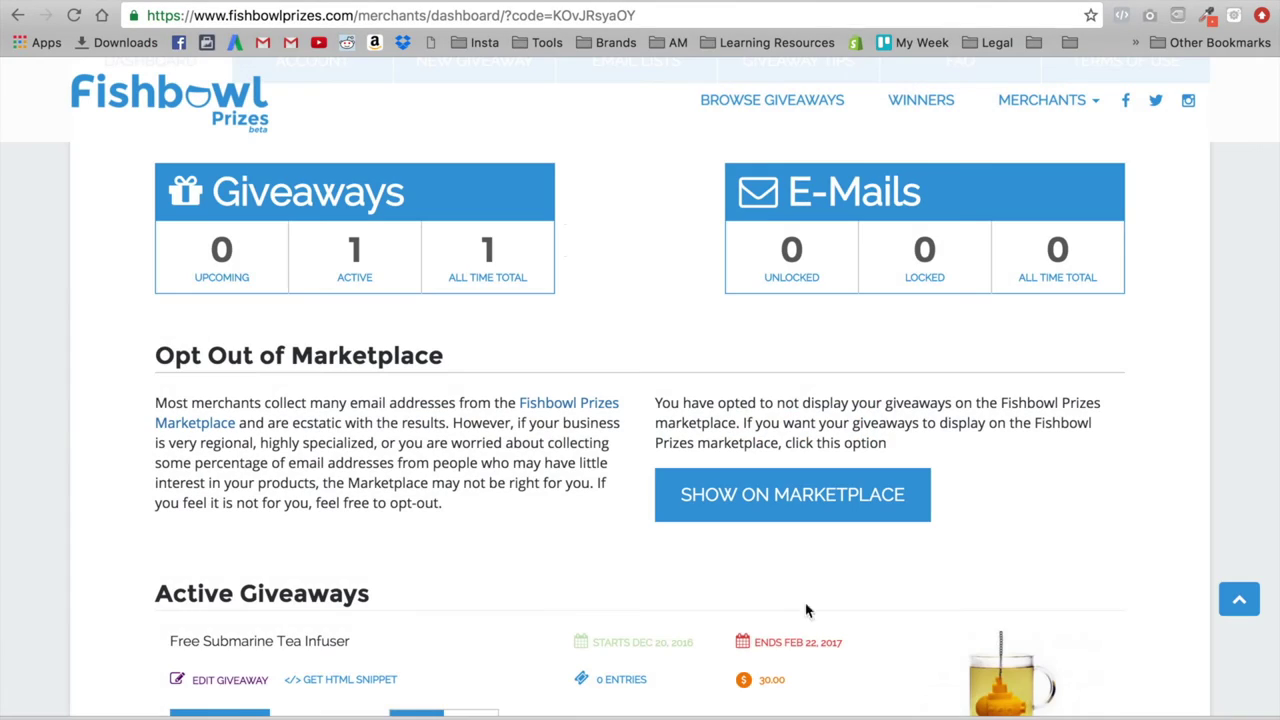
pyautogui.scroll(3, 567, 243)
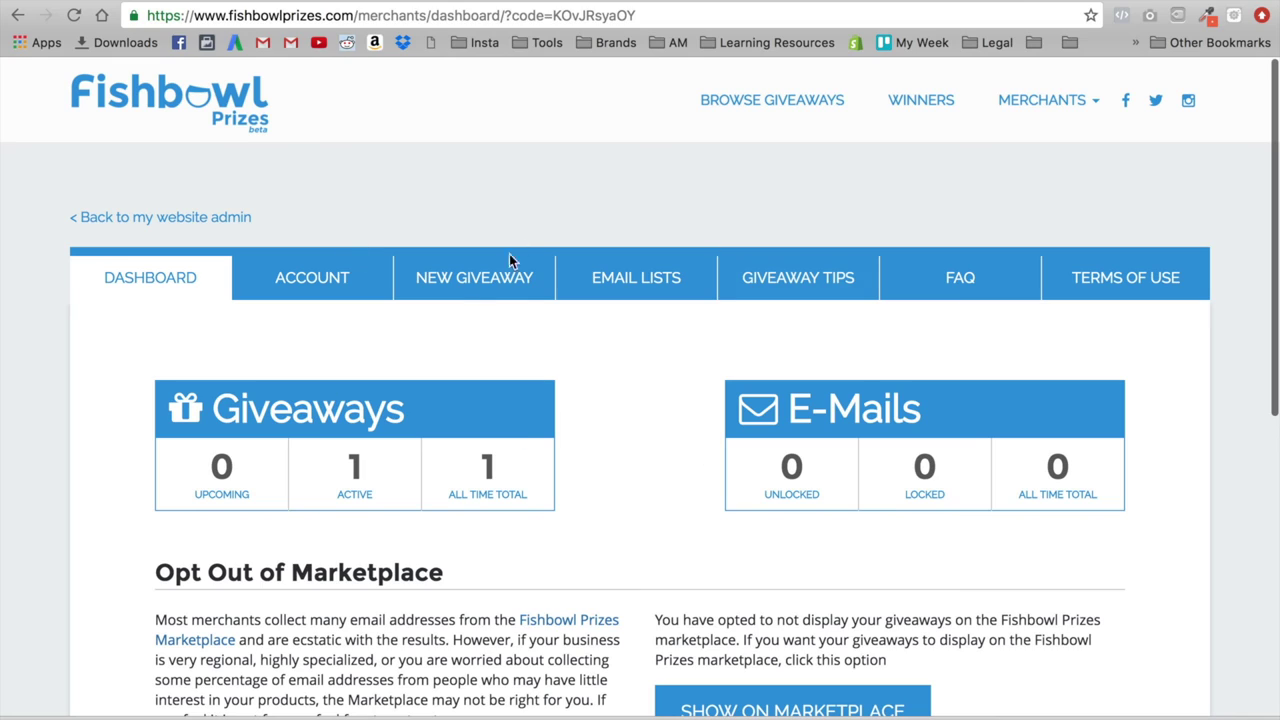
# Step: Browse the Fishbowl marketplace, examining the most popular giveaways and the recent winners
pyautogui.click(762, 112)
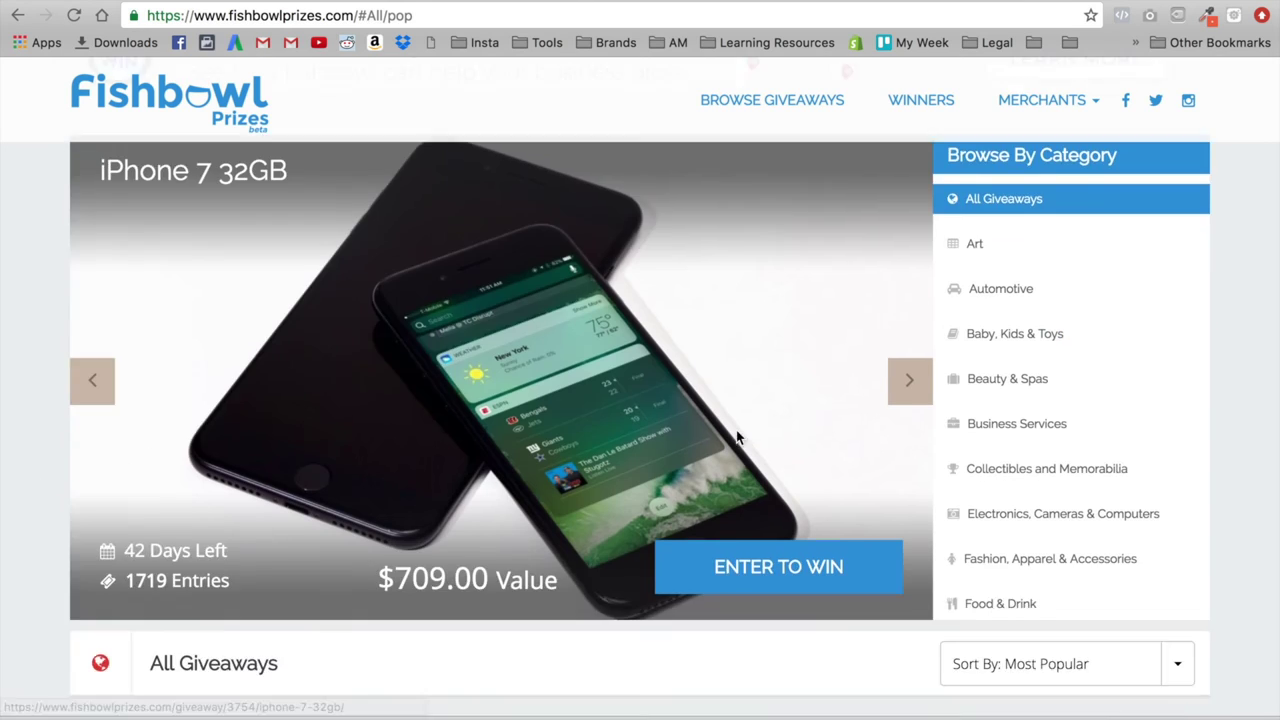
pyautogui.scroll(-5, 480, 640)
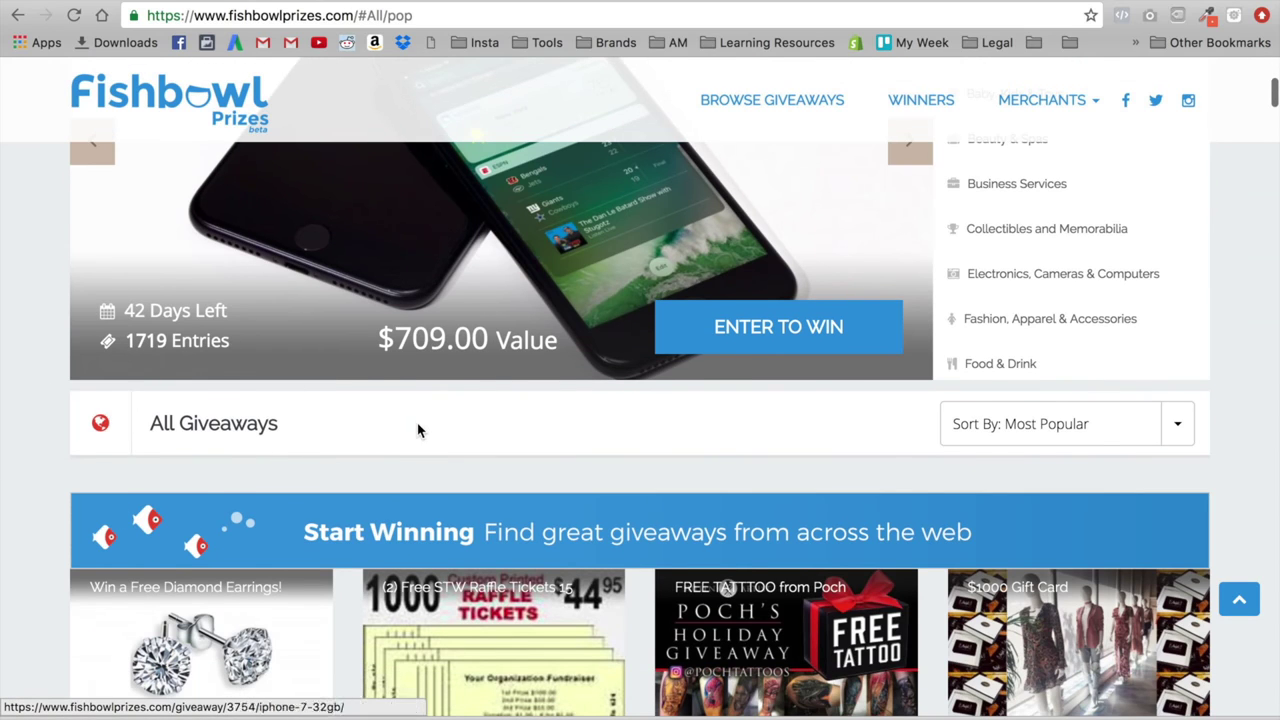
pyautogui.scroll(-2, 420, 429)
pyautogui.scroll(-5, 563, 448)
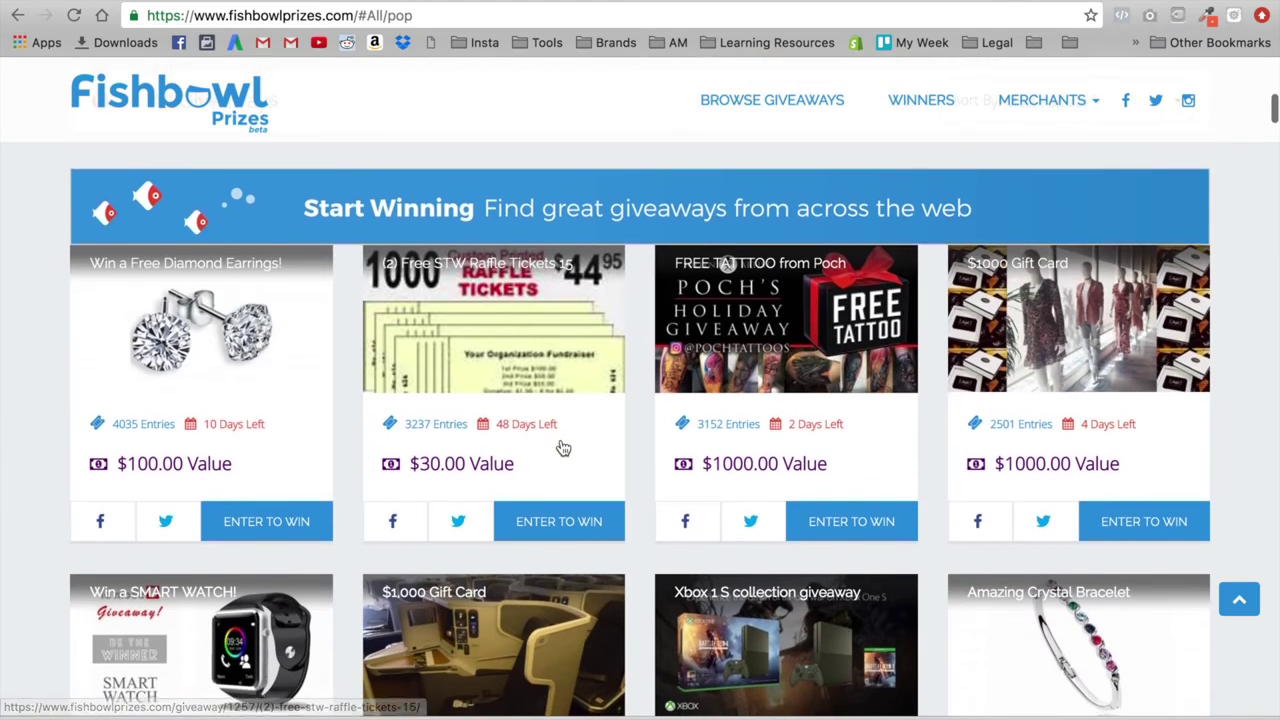
pyautogui.scroll(-5, 560, 446)
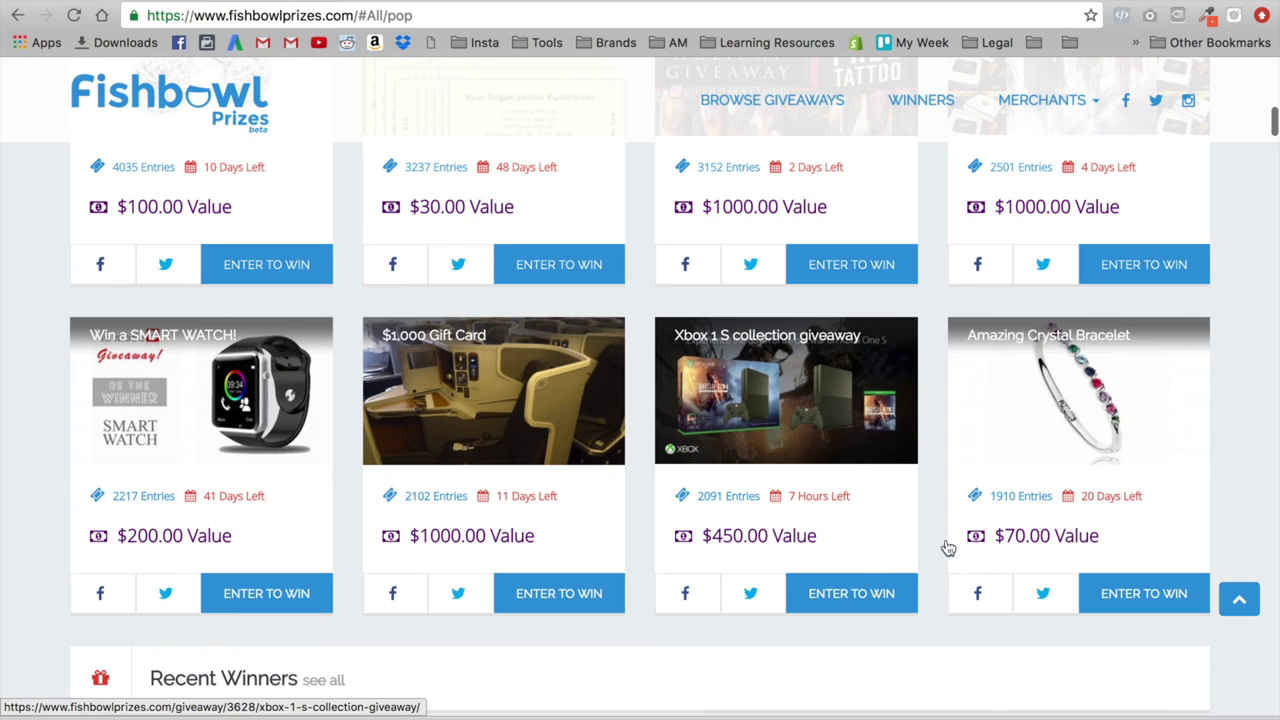
pyautogui.scroll(-5, 42, 462)
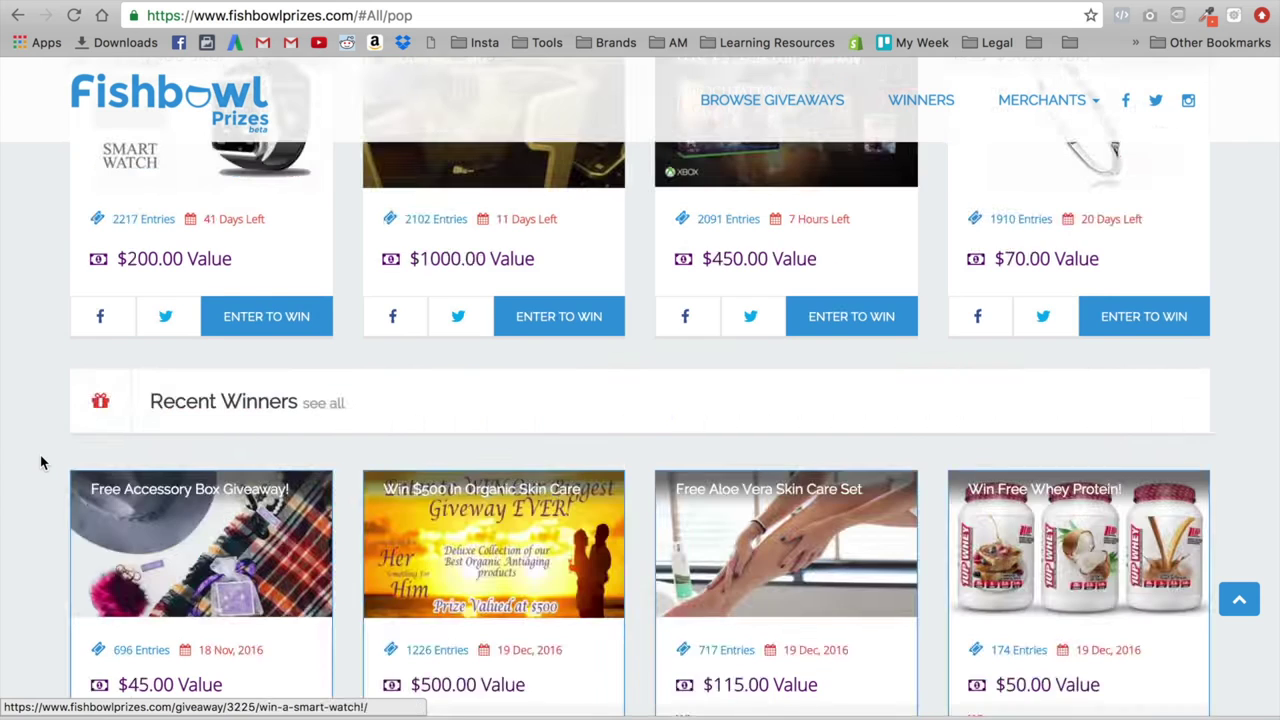
pyautogui.scroll(10, 42, 462)
pyautogui.scroll(-8, 42, 462)
pyautogui.scroll(15, 42, 462)
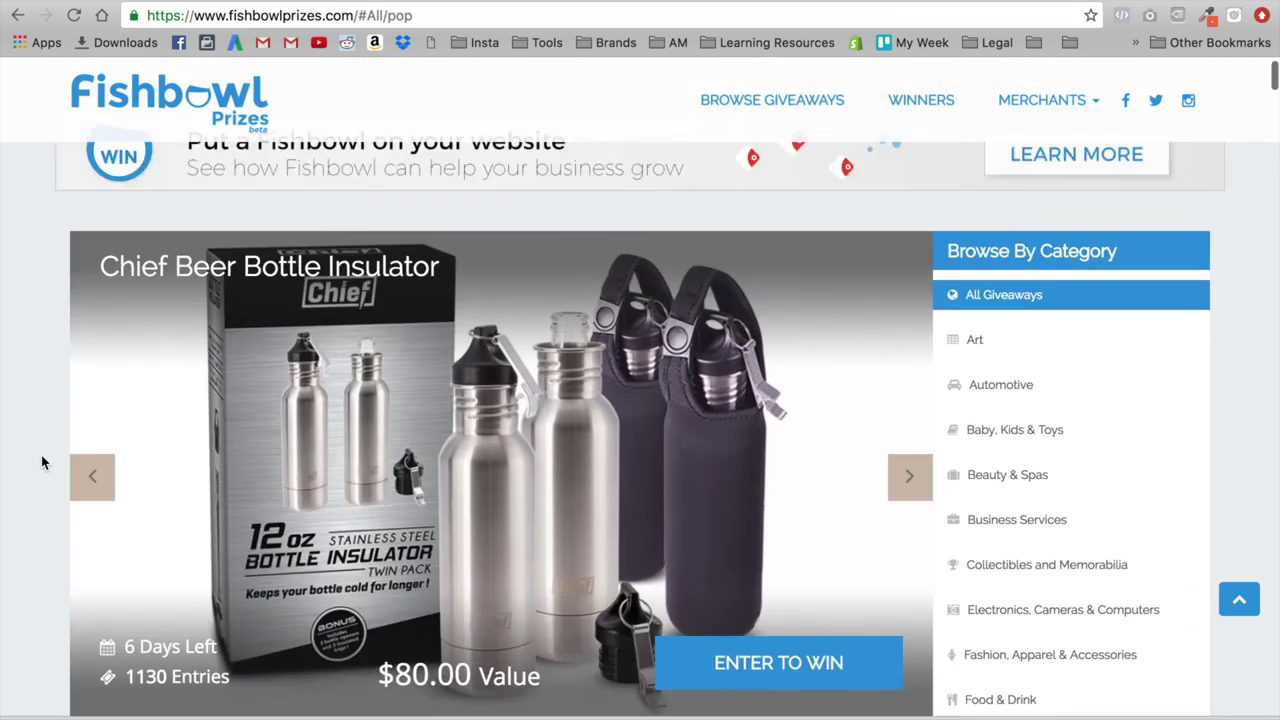
pyautogui.scroll(2, 42, 462)
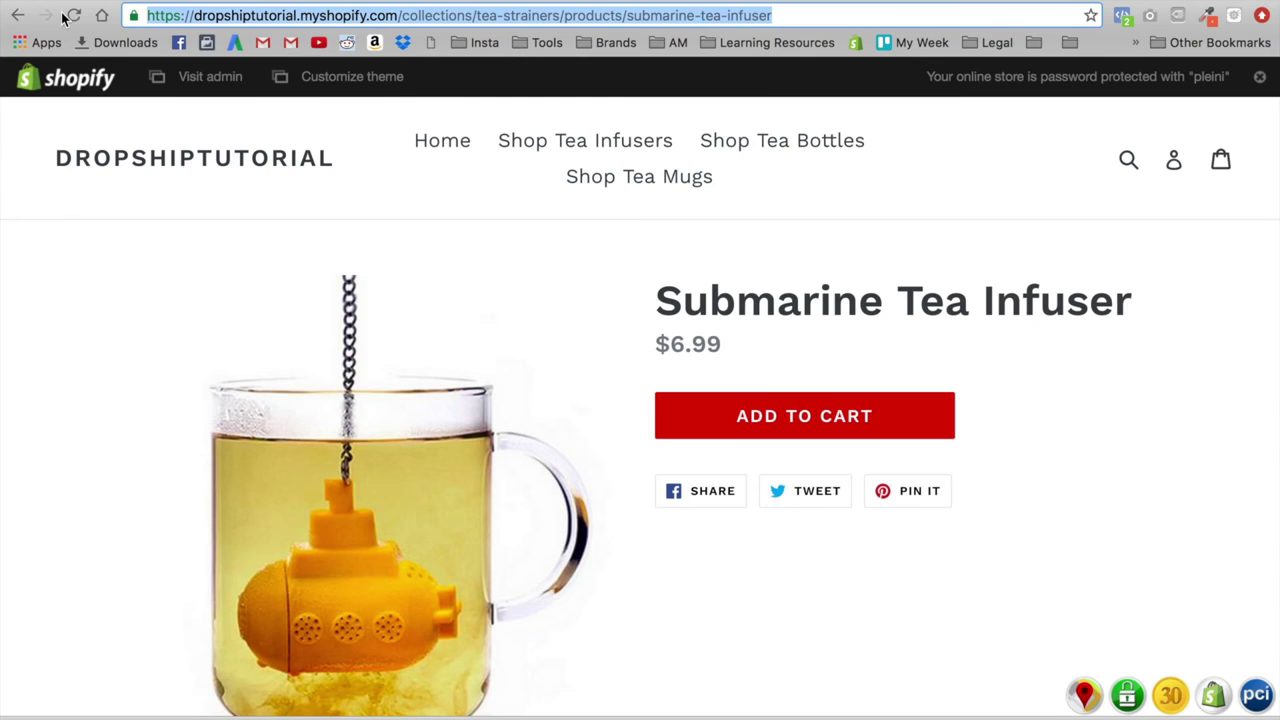
# Step: Reload the store's Submarine Tea Infuser product page and check how the giveaway widget opens, closes and follows the page
pyautogui.click(73, 15)
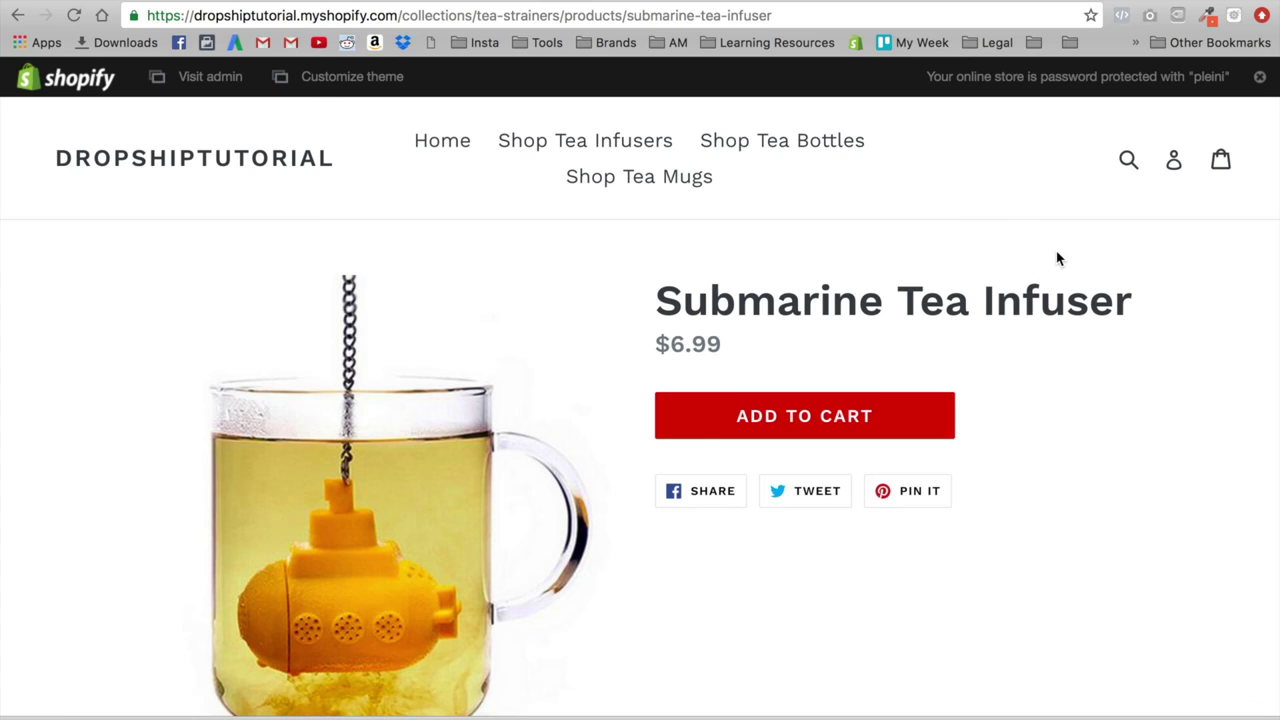
pyautogui.moveTo(1238, 718)
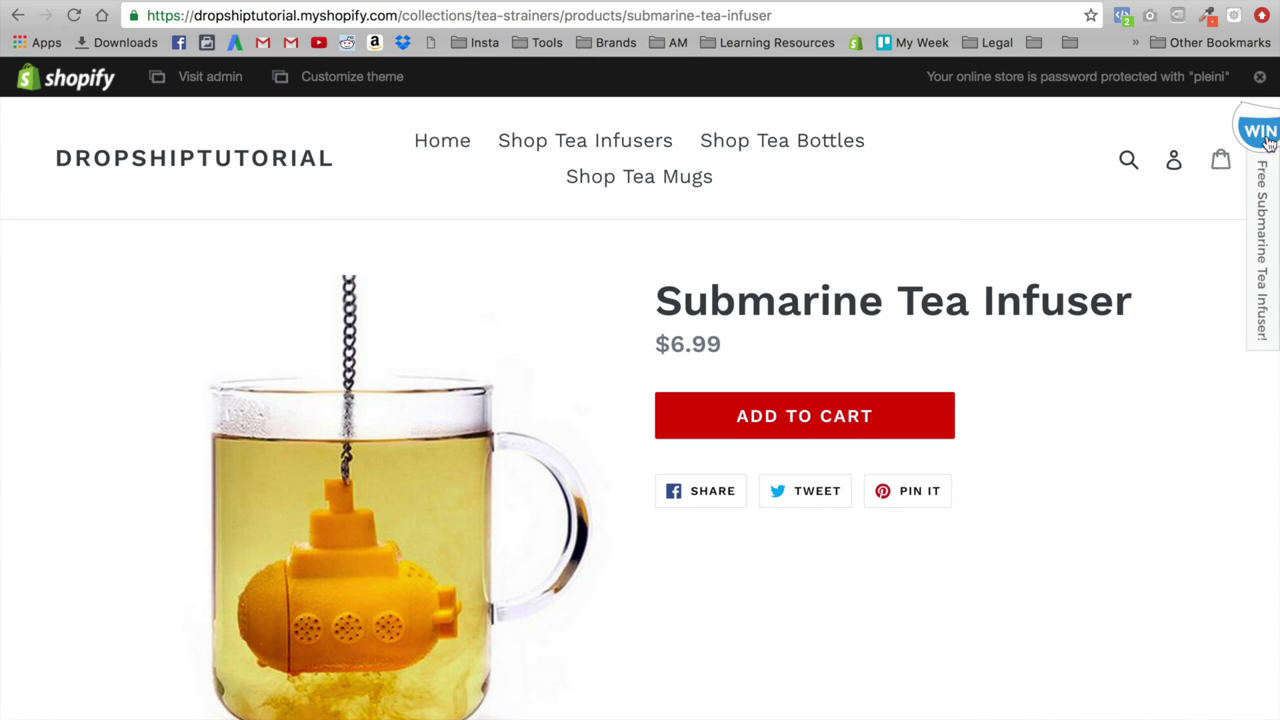
pyautogui.click(1262, 134)
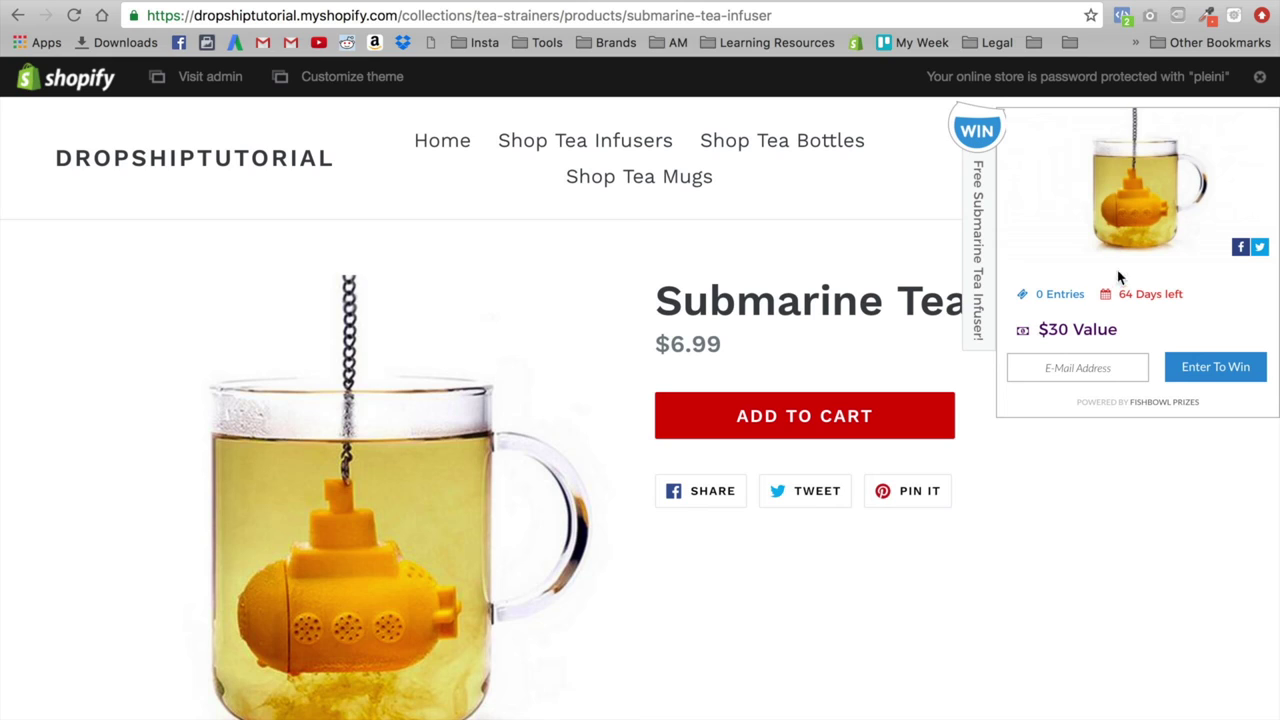
pyautogui.click(1054, 366)
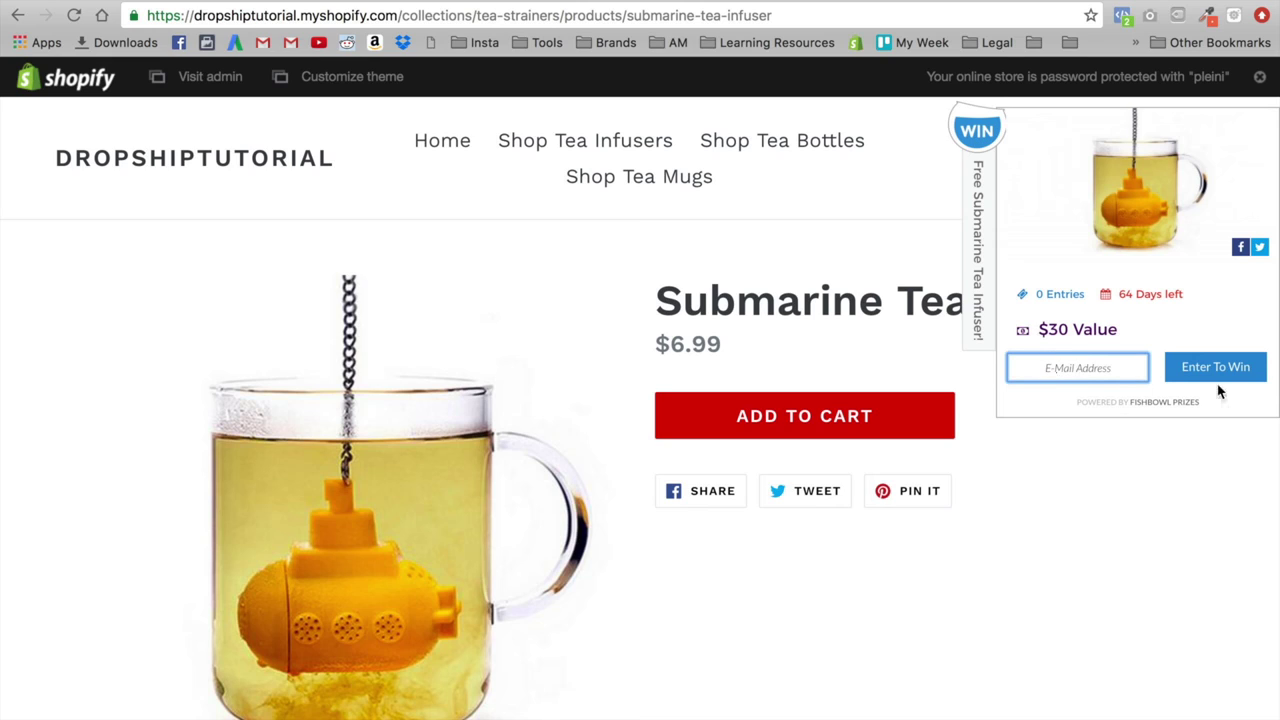
pyautogui.click(988, 137)
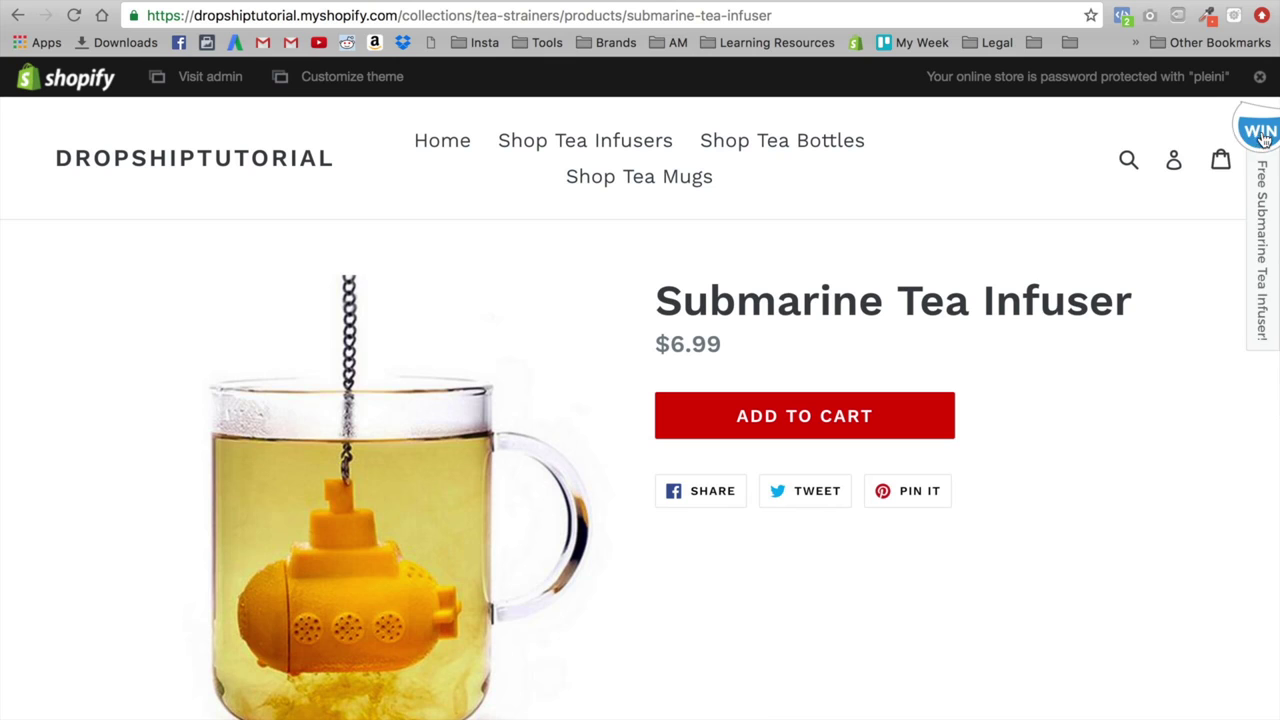
pyautogui.click(1260, 134)
pyautogui.click(988, 137)
pyautogui.scroll(-3, 900, 249)
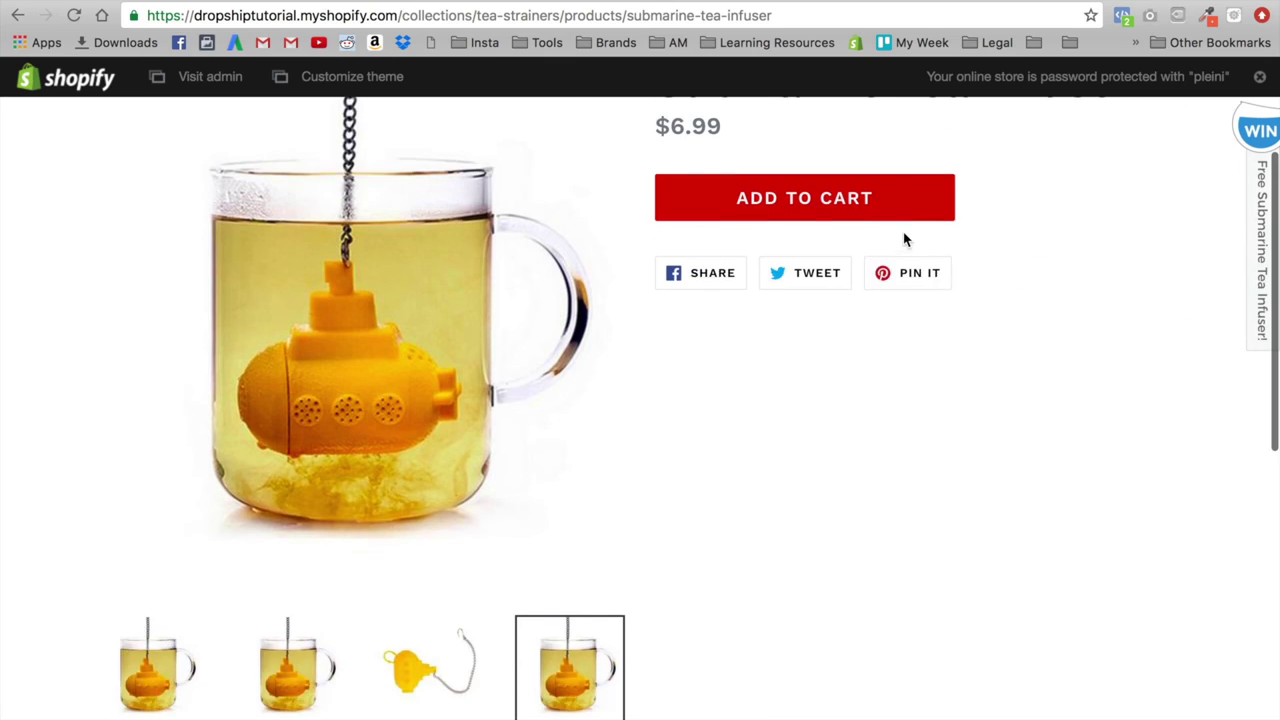
pyautogui.scroll(3, 906, 237)
pyautogui.scroll(-1, 1051, 200)
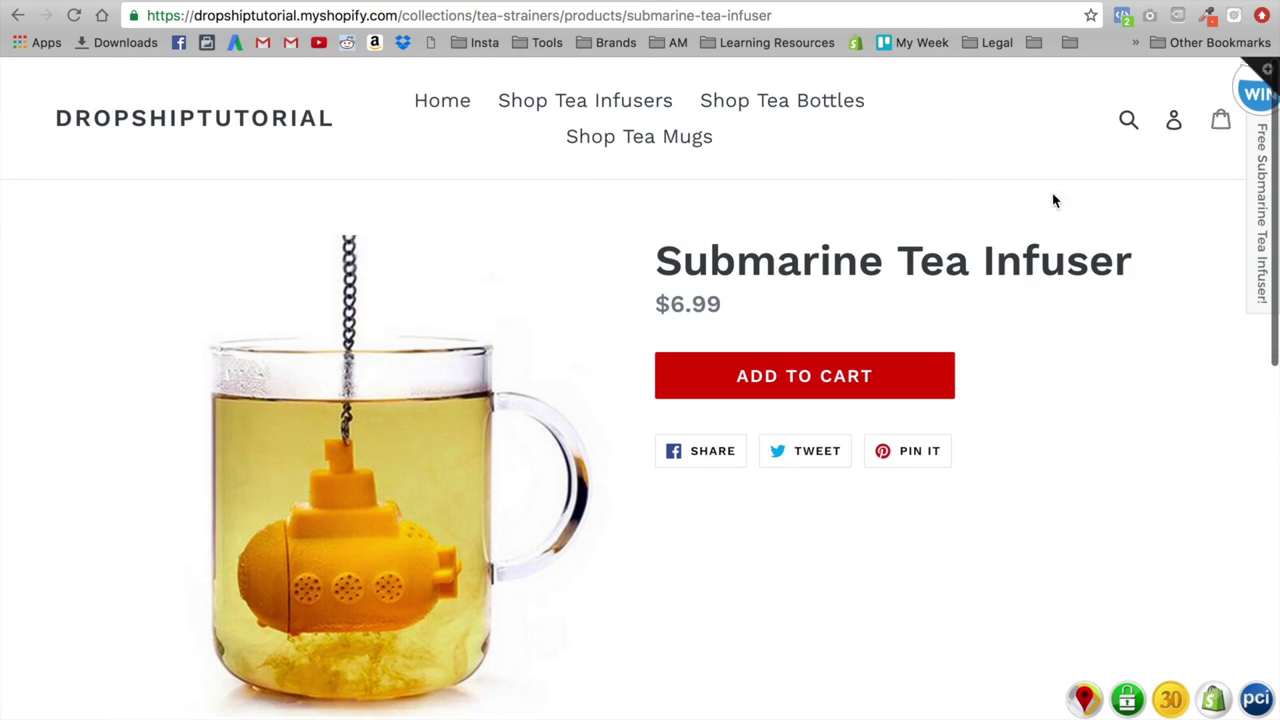
pyautogui.scroll(-3, 975, 232)
pyautogui.scroll(-10, 980, 237)
pyautogui.scroll(15, 1066, 197)
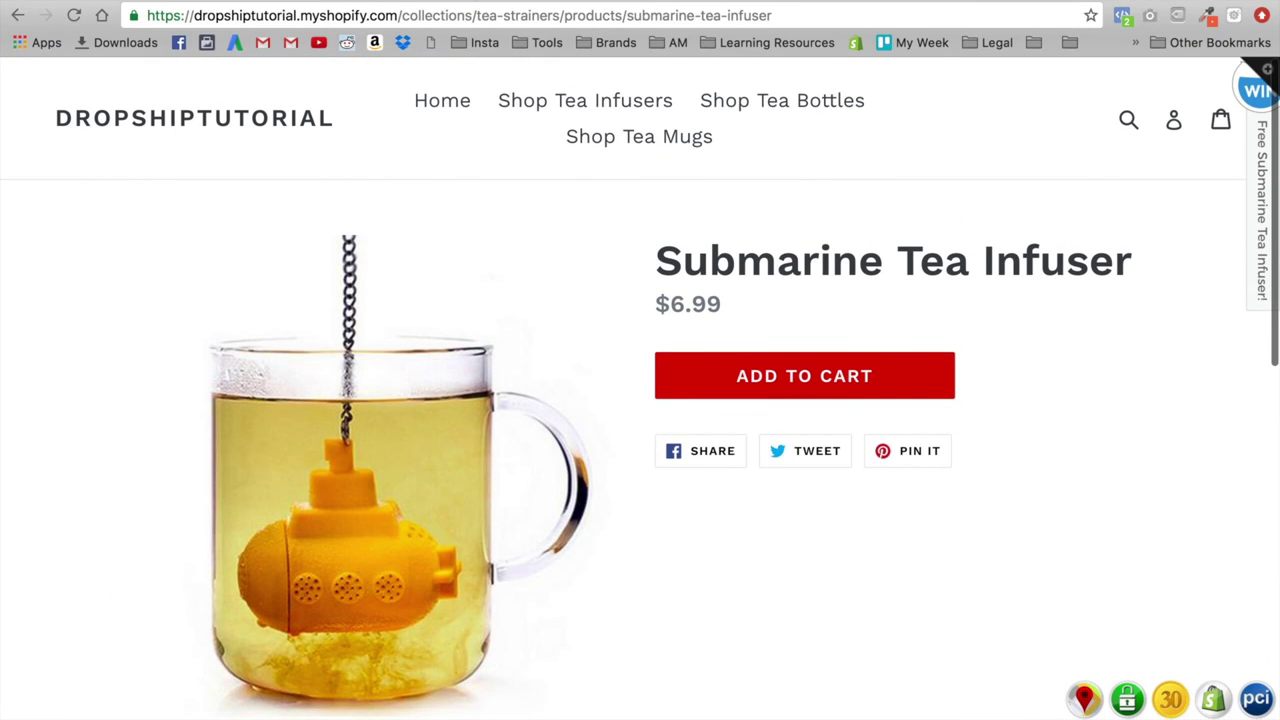
# Step: Switch to the Shopify admin's apps page, find Facebook Chat by Beeketing in the App Store and install it
pyautogui.hotkey('ctrl', 'Tab')
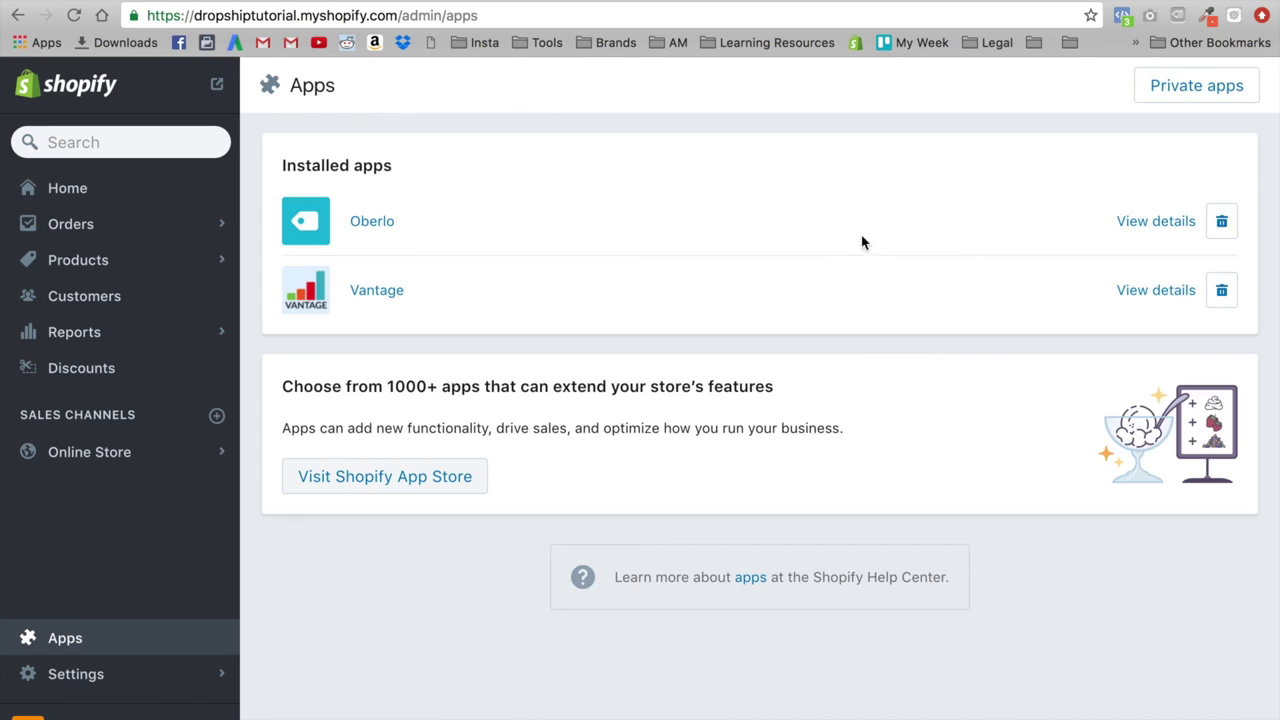
pyautogui.click(417, 474)
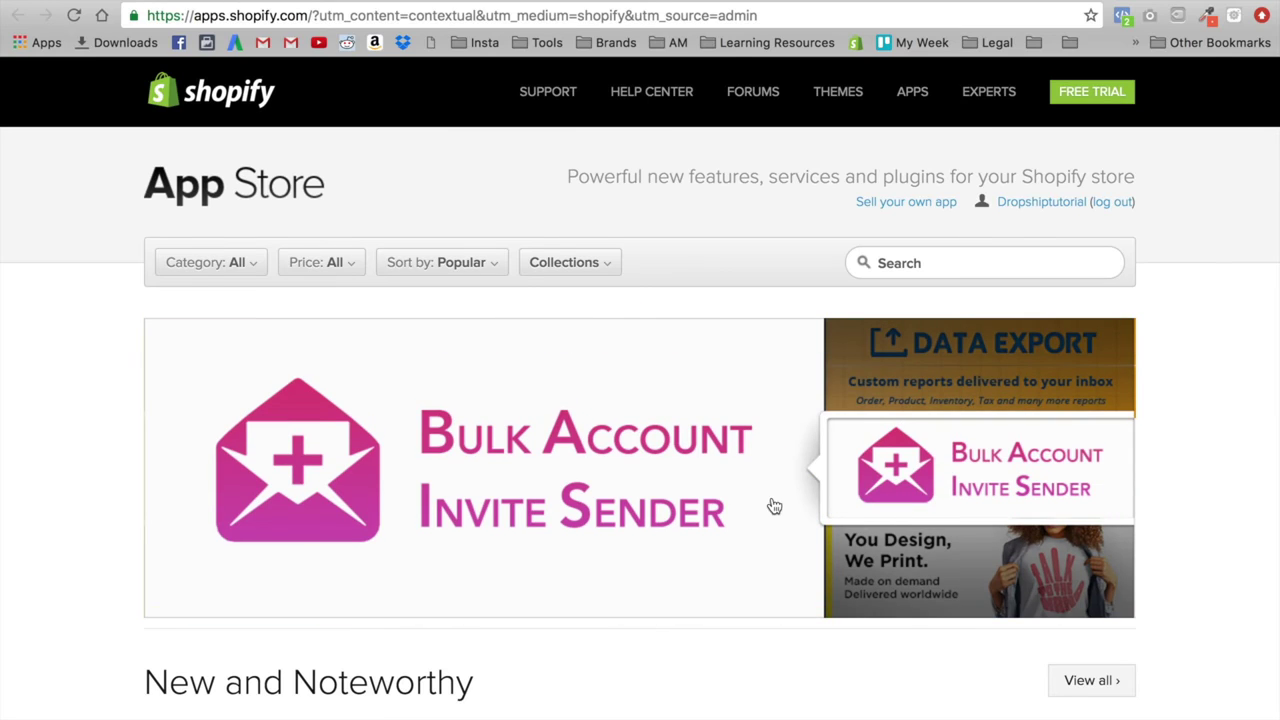
pyautogui.click(910, 262)
pyautogui.write('Faceb')
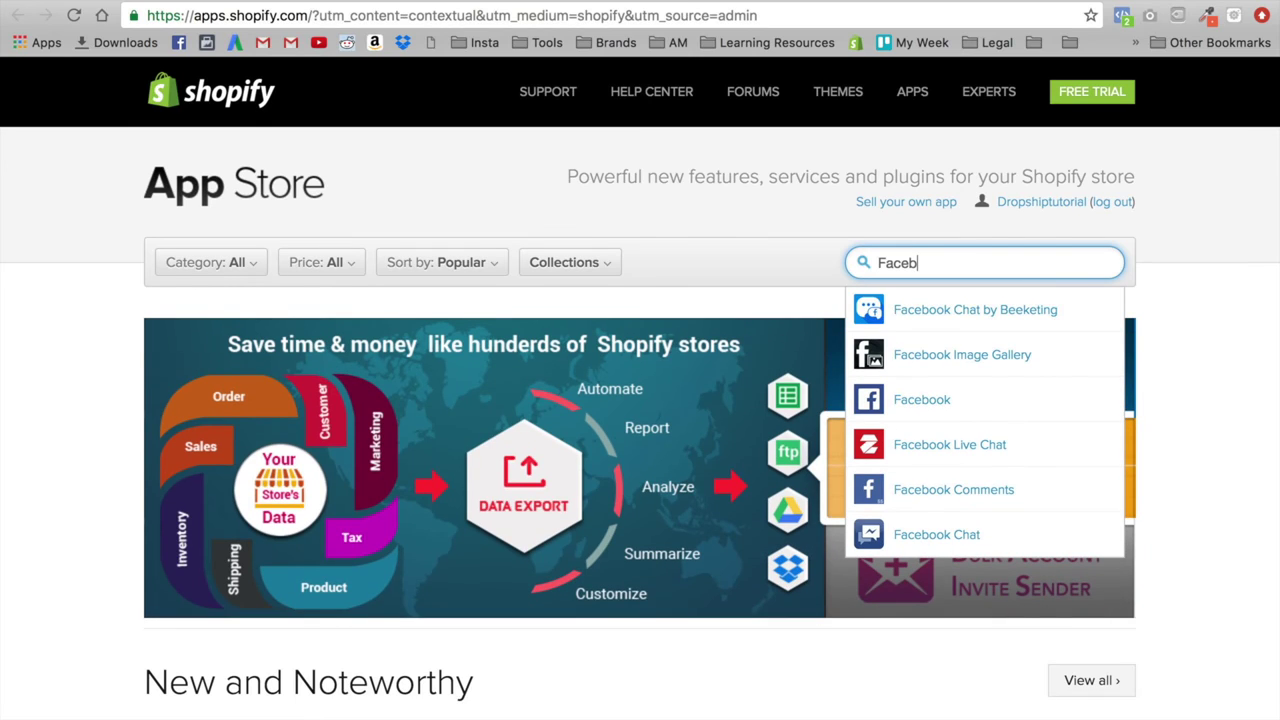
pyautogui.press('Down')
pyautogui.press('Return')
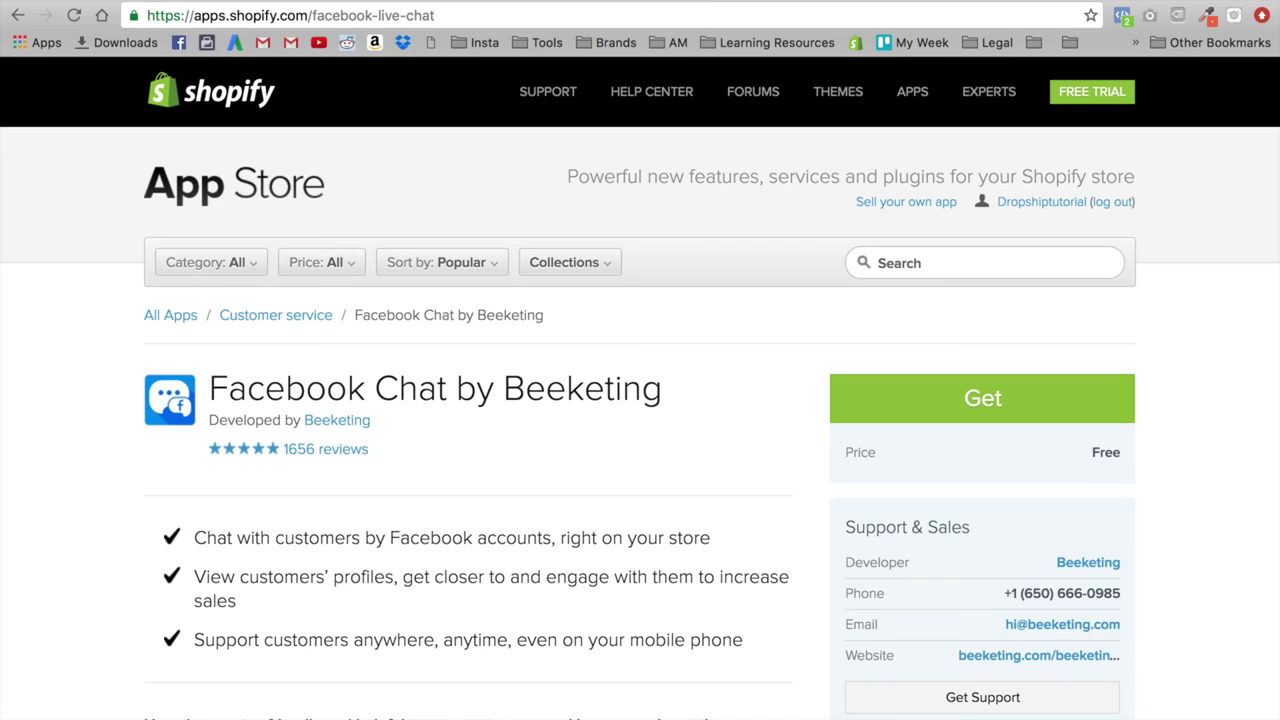
pyautogui.click(974, 397)
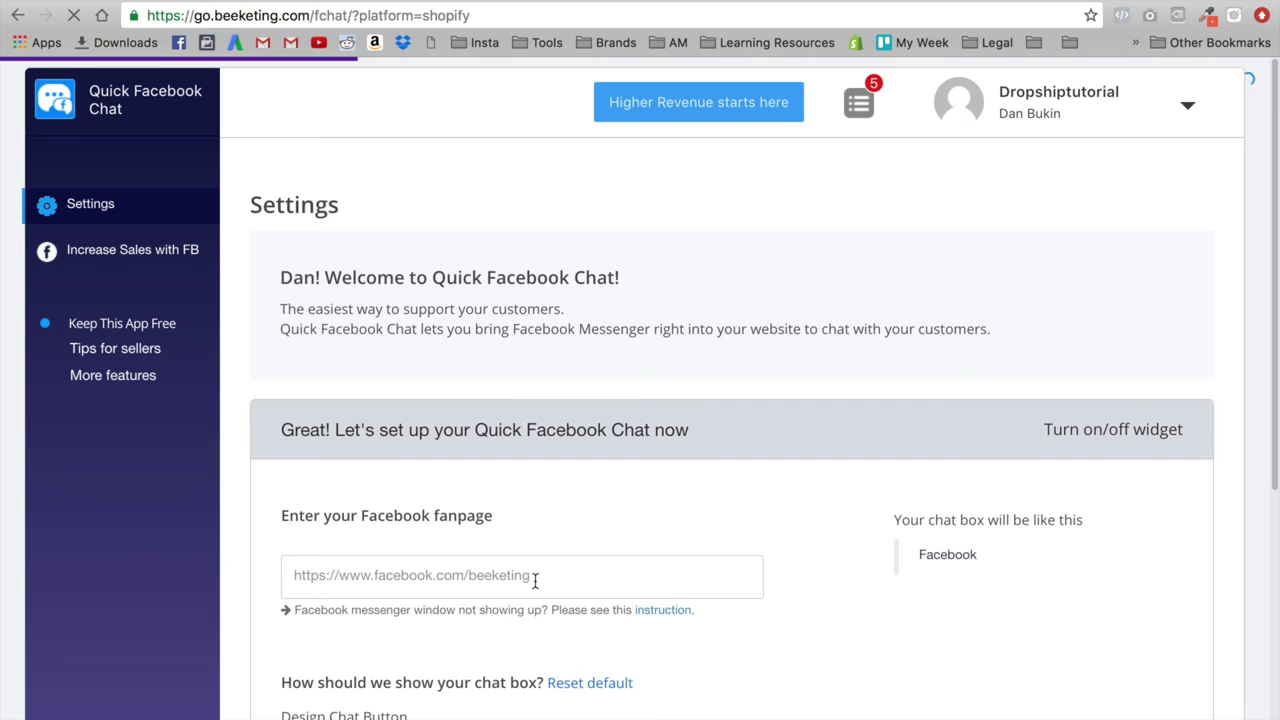
pyautogui.click(530, 574)
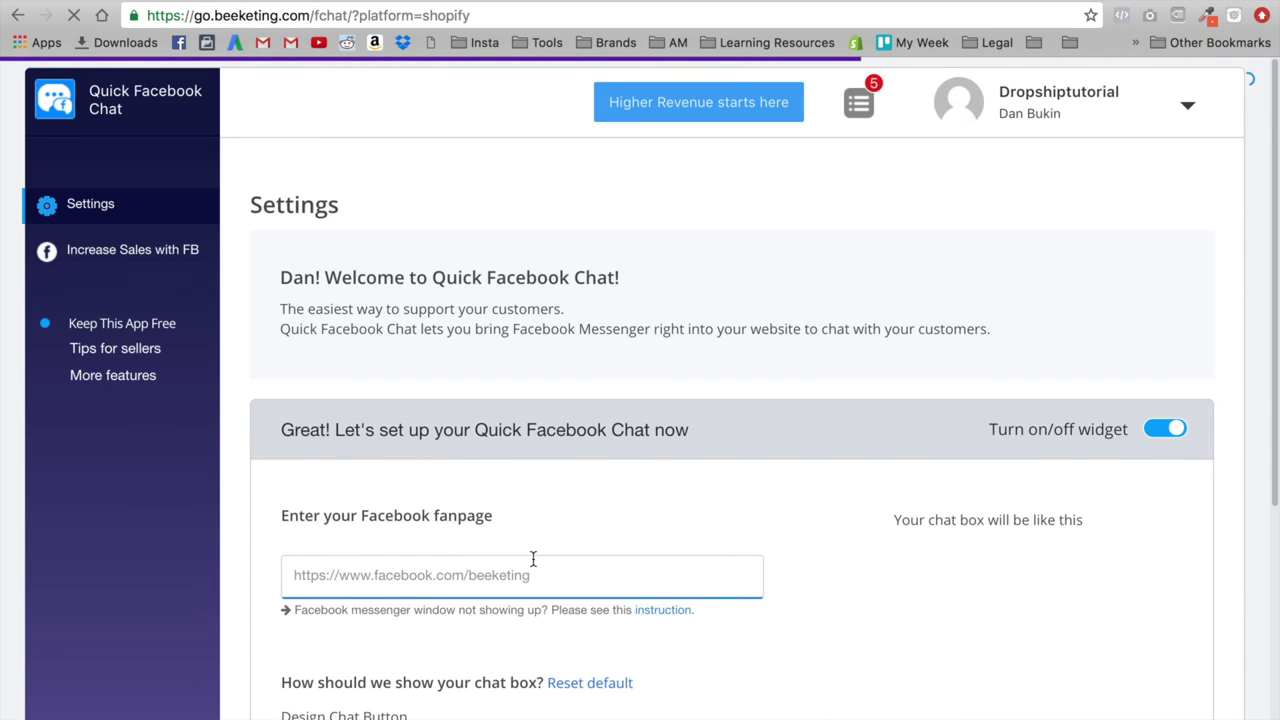
pyautogui.click(531, 574)
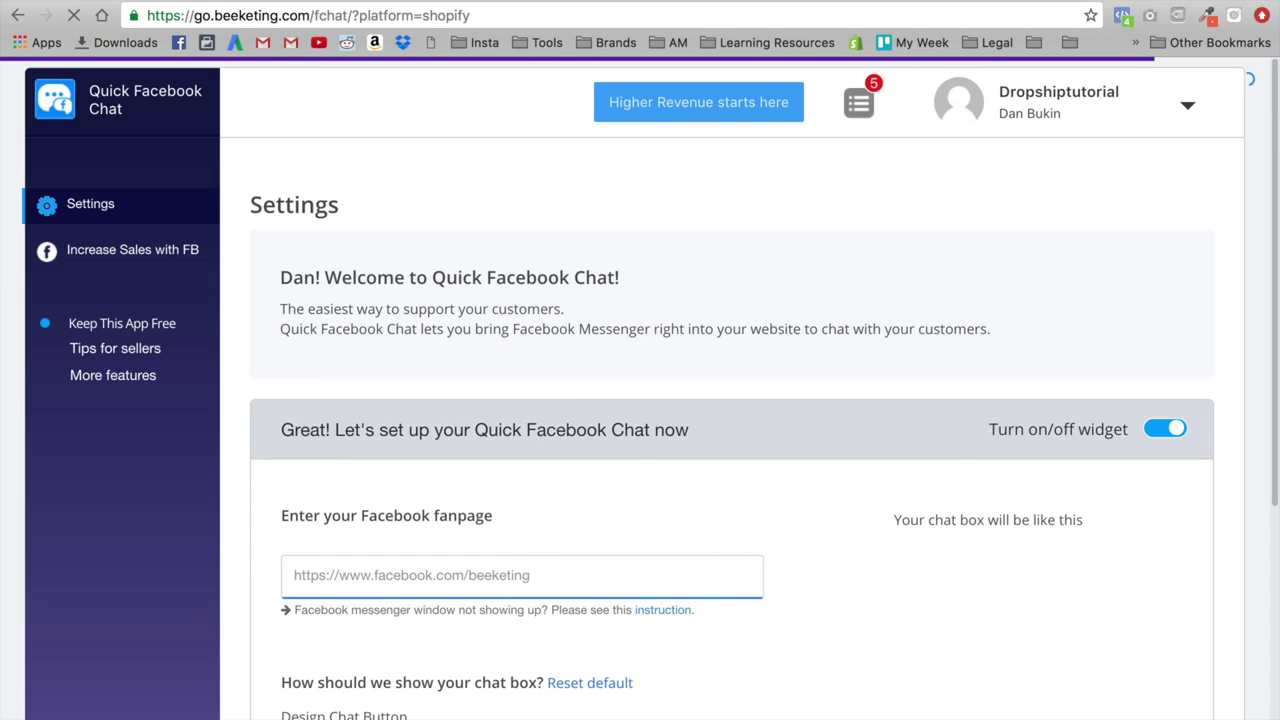
pyautogui.write('htt')
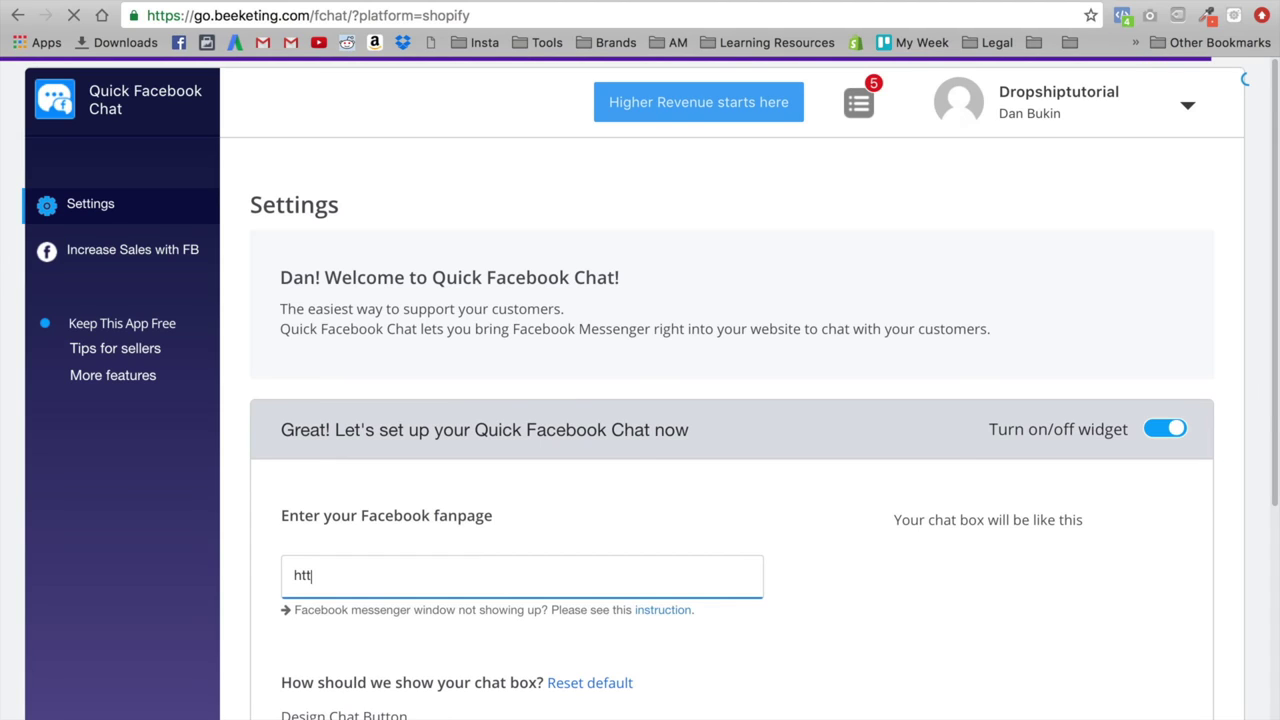
pyautogui.write('ps')
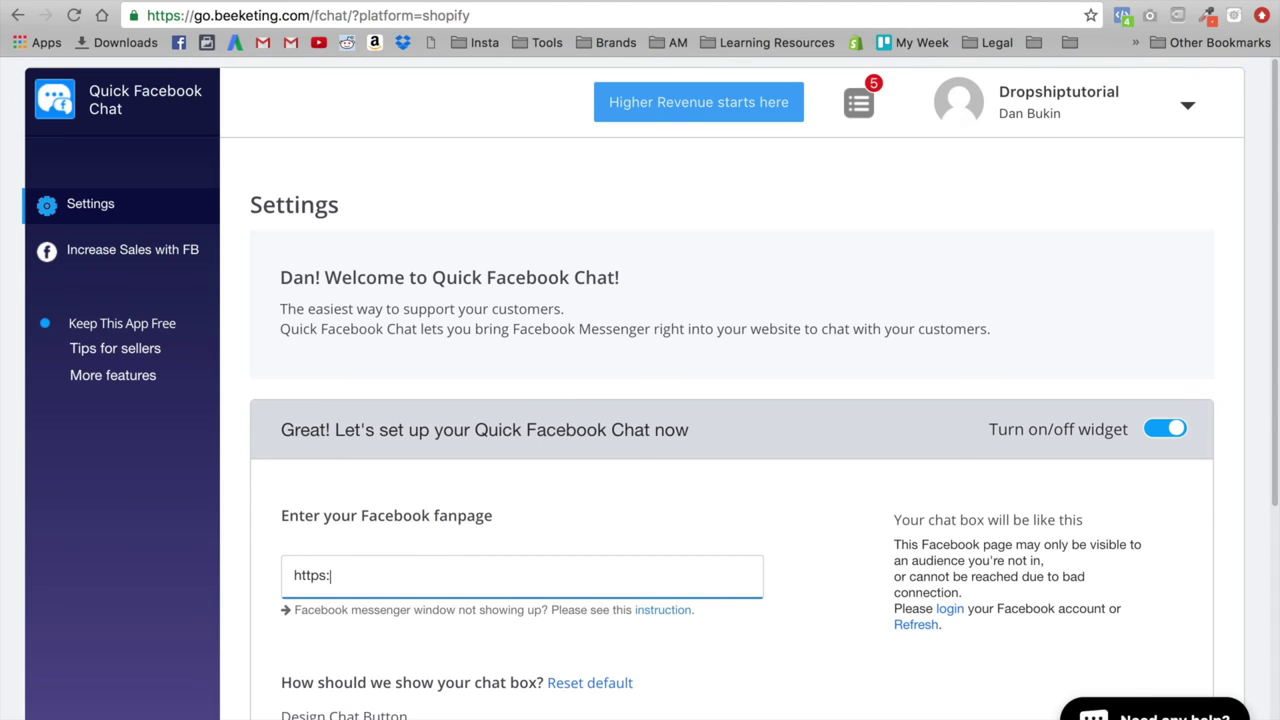
pyautogui.write('://www.faceb')
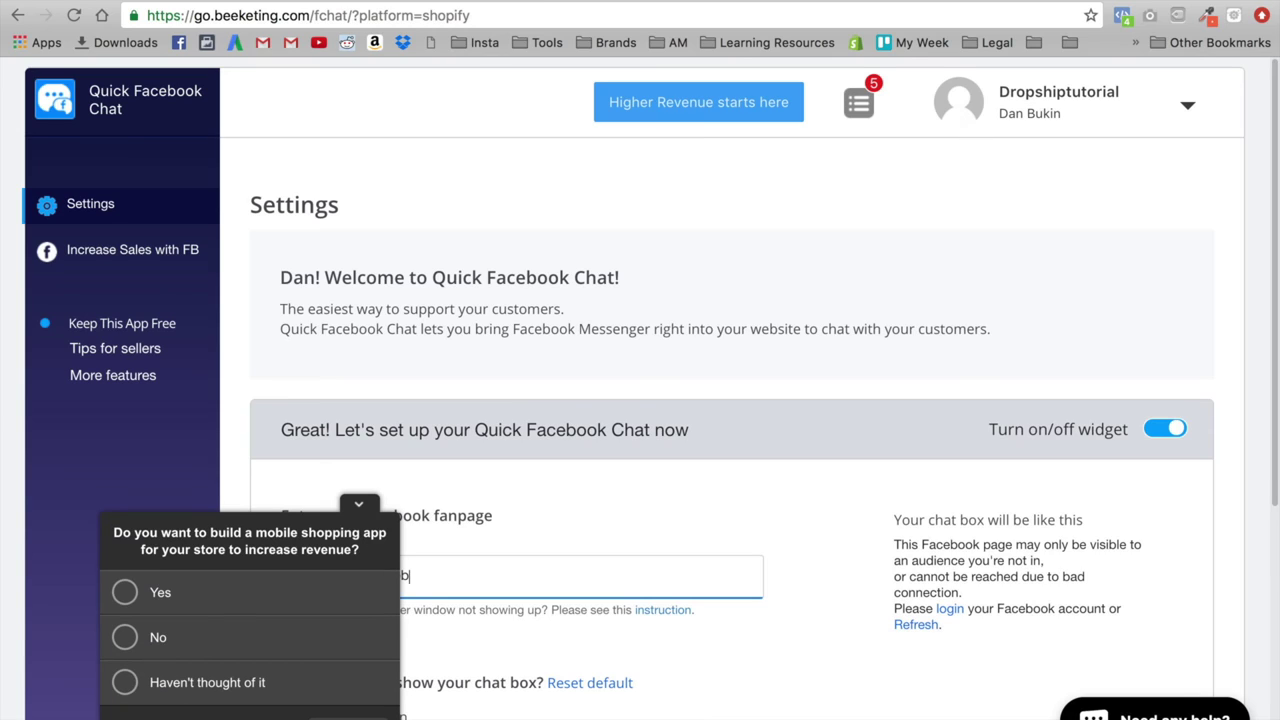
pyautogui.write('ook.com')
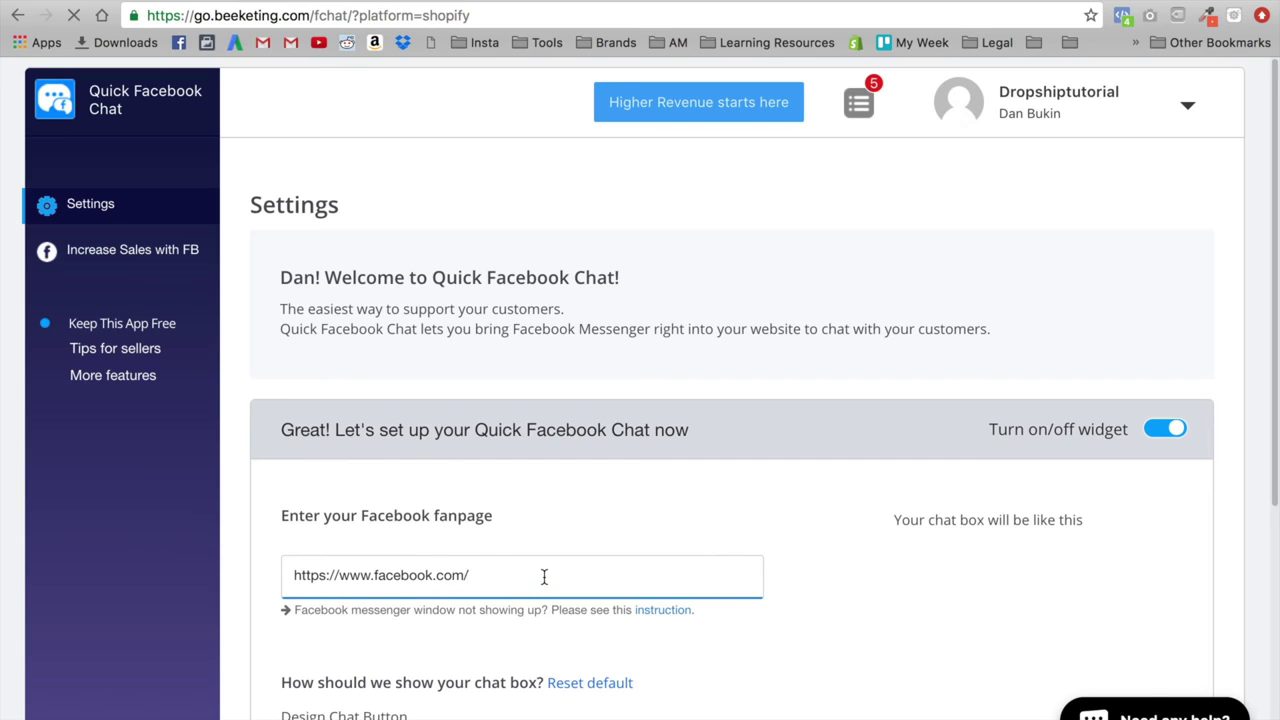
pyautogui.write('/forza')
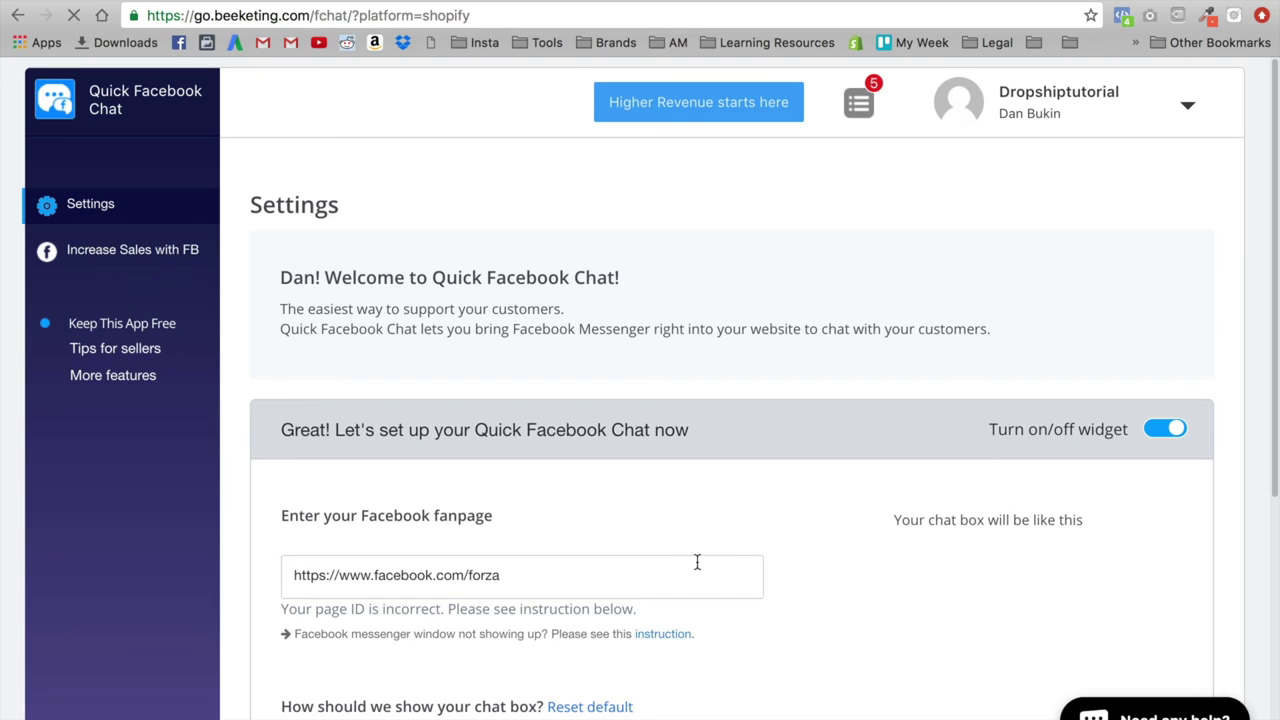
pyautogui.click(507, 586)
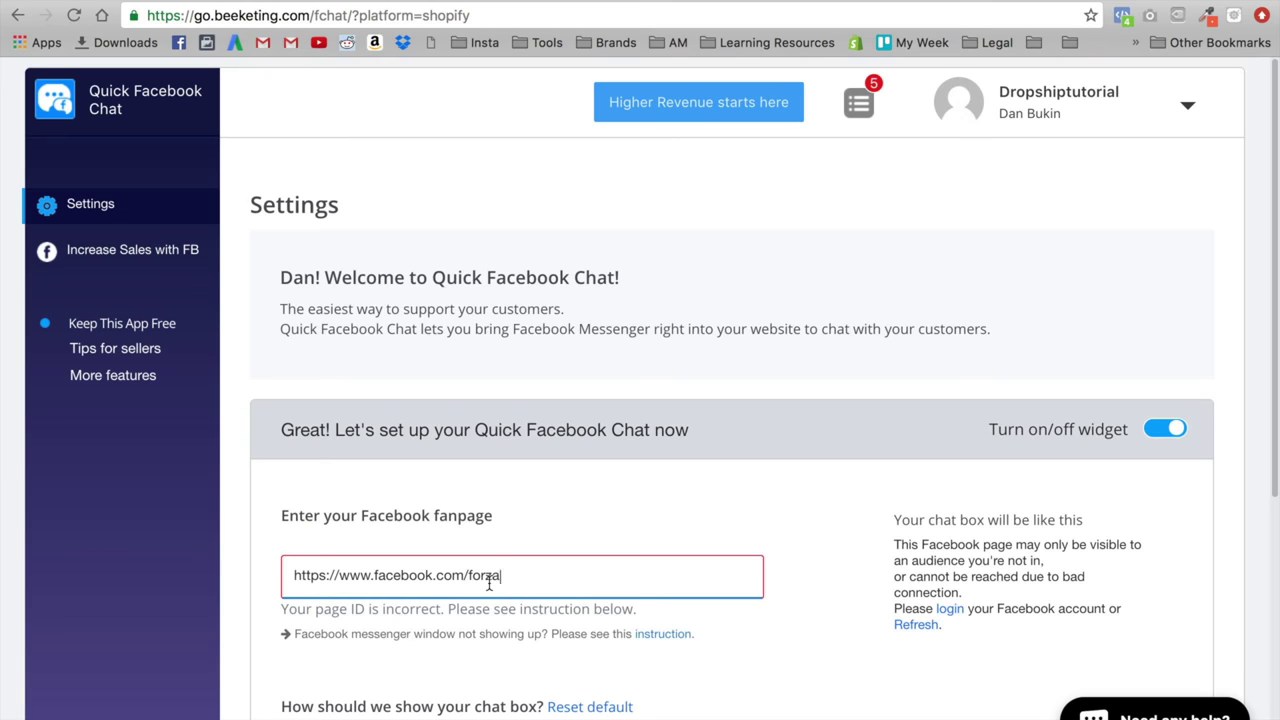
pyautogui.doubleClick(489, 583)
pyautogui.press('BackSpace')
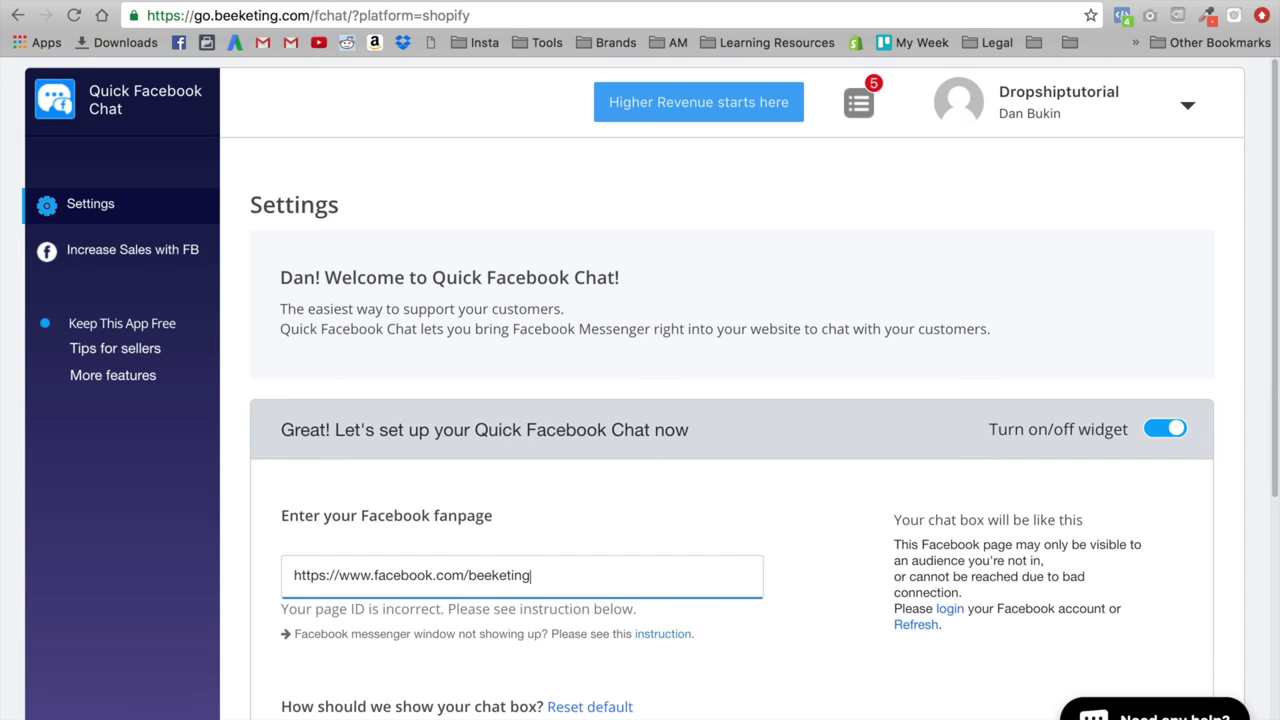
pyautogui.click(745, 643)
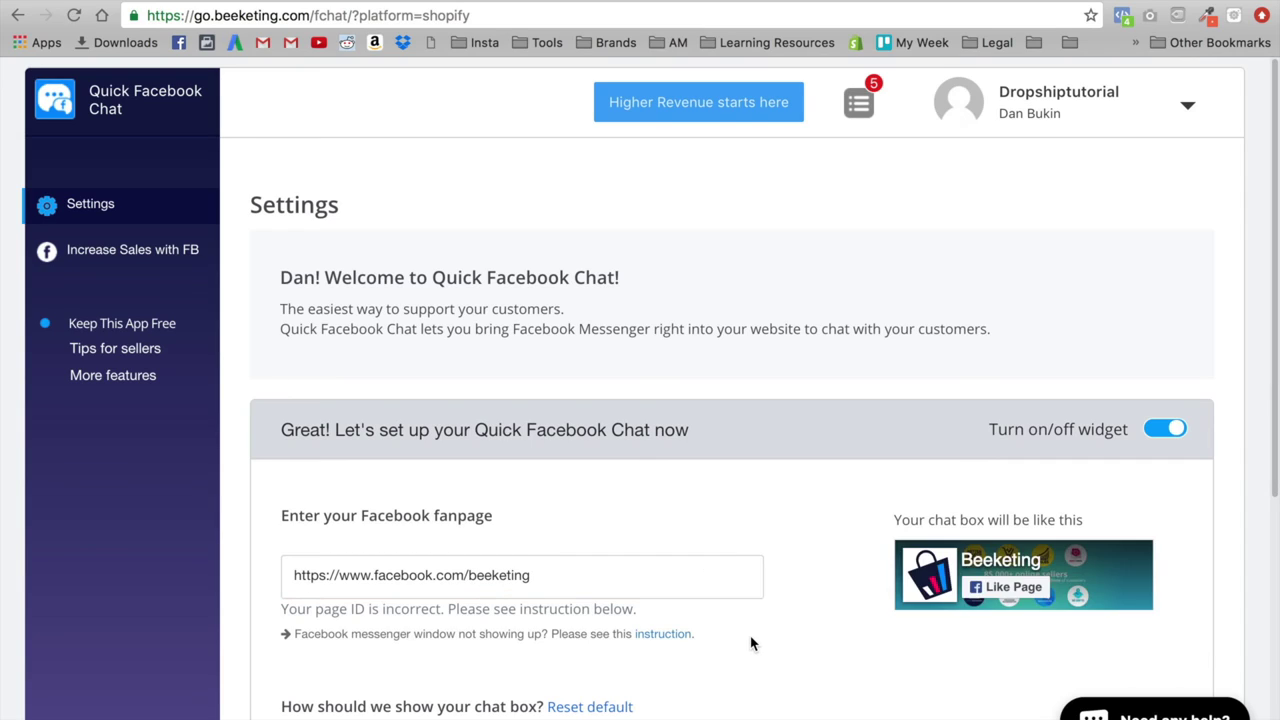
pyautogui.scroll(-3, 775, 629)
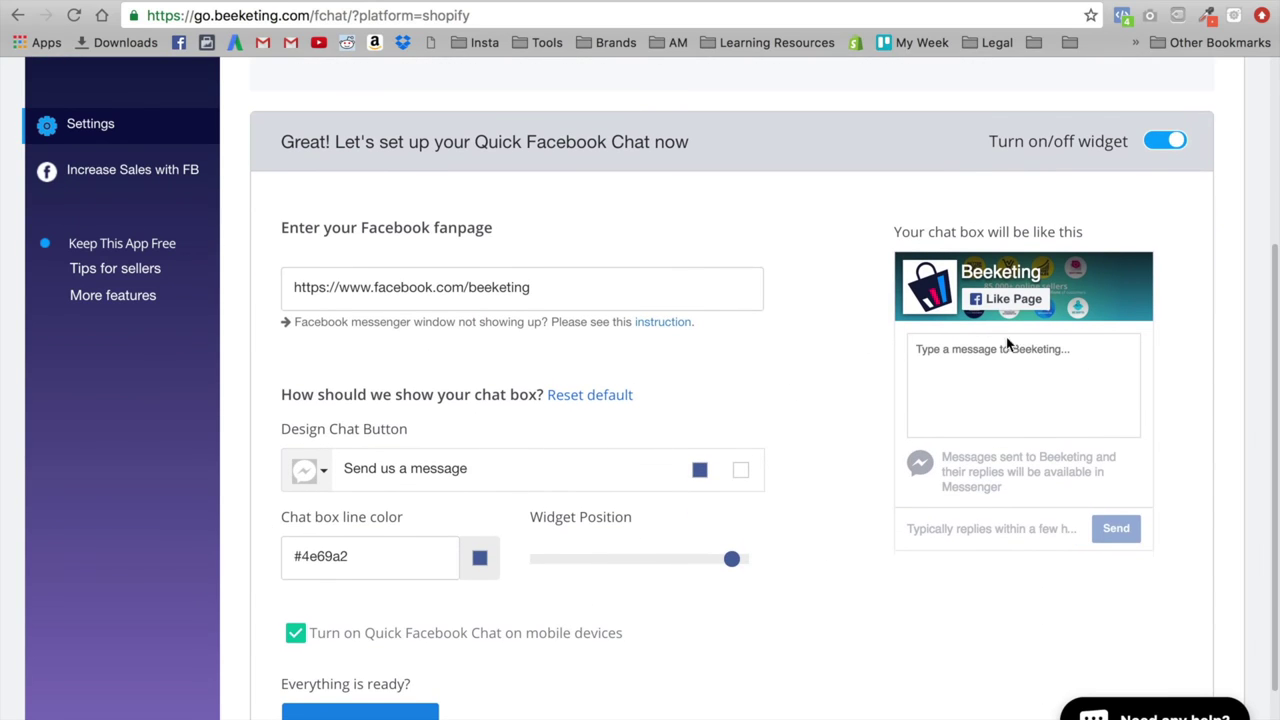
pyautogui.scroll(-2, 663, 634)
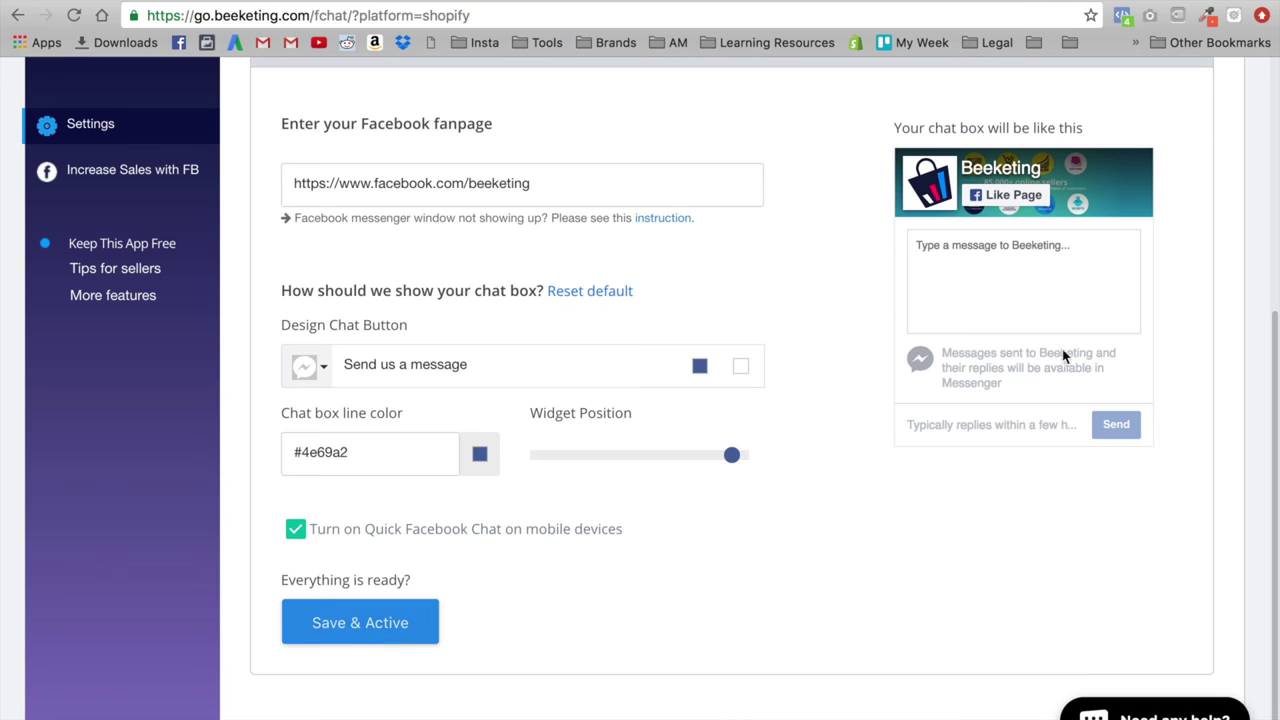
pyautogui.click(416, 628)
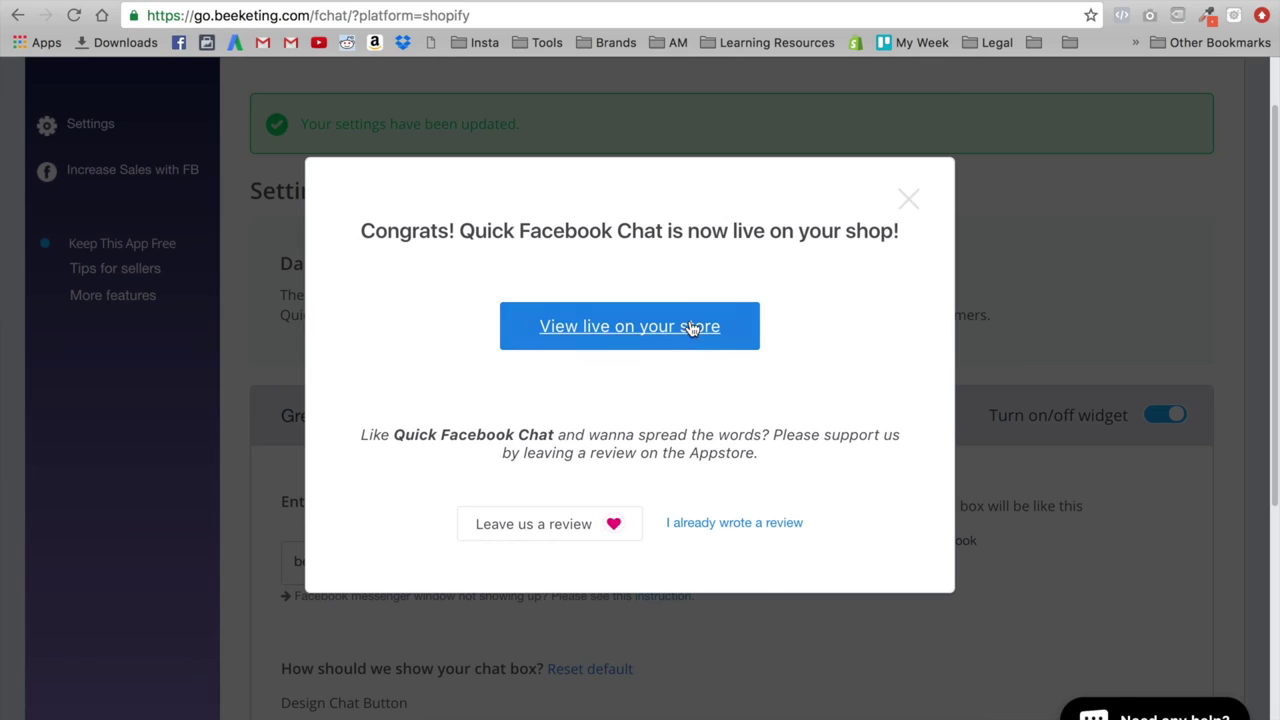
# Step: View the live store, check how the Facebook chat box opens and closes, and return to the chat settings
pyautogui.click(690, 329)
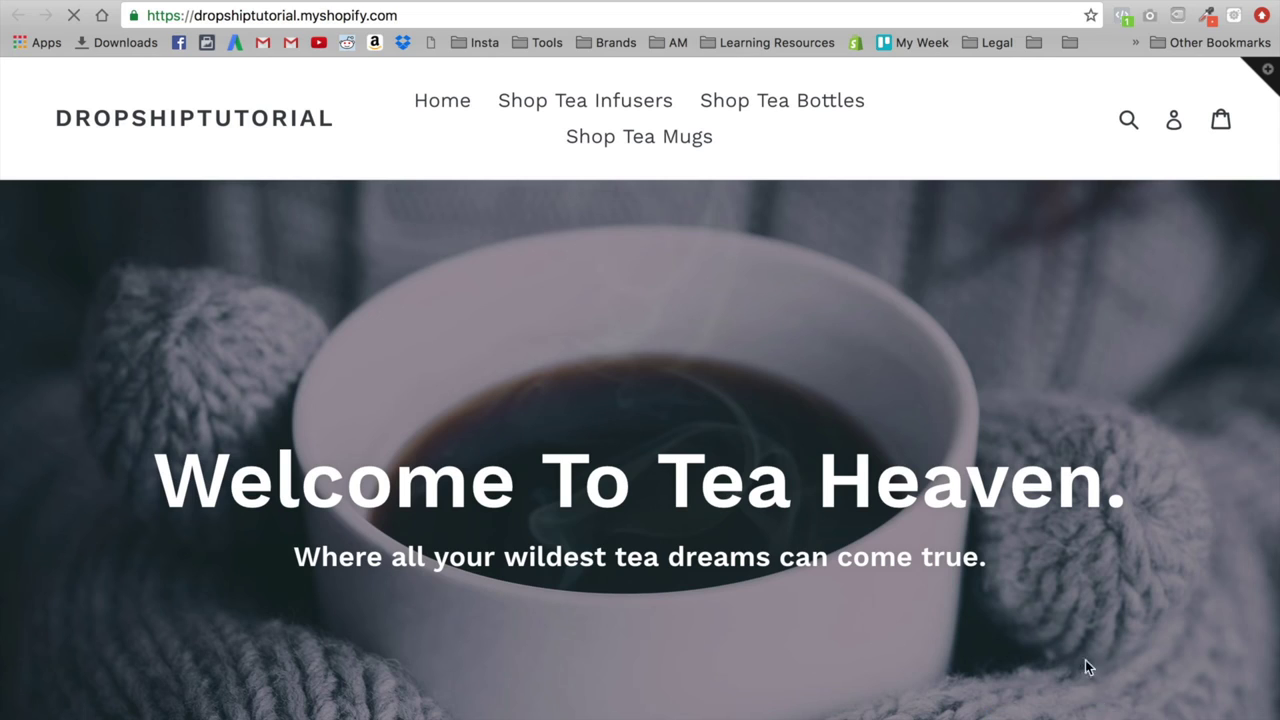
pyautogui.click(1105, 710)
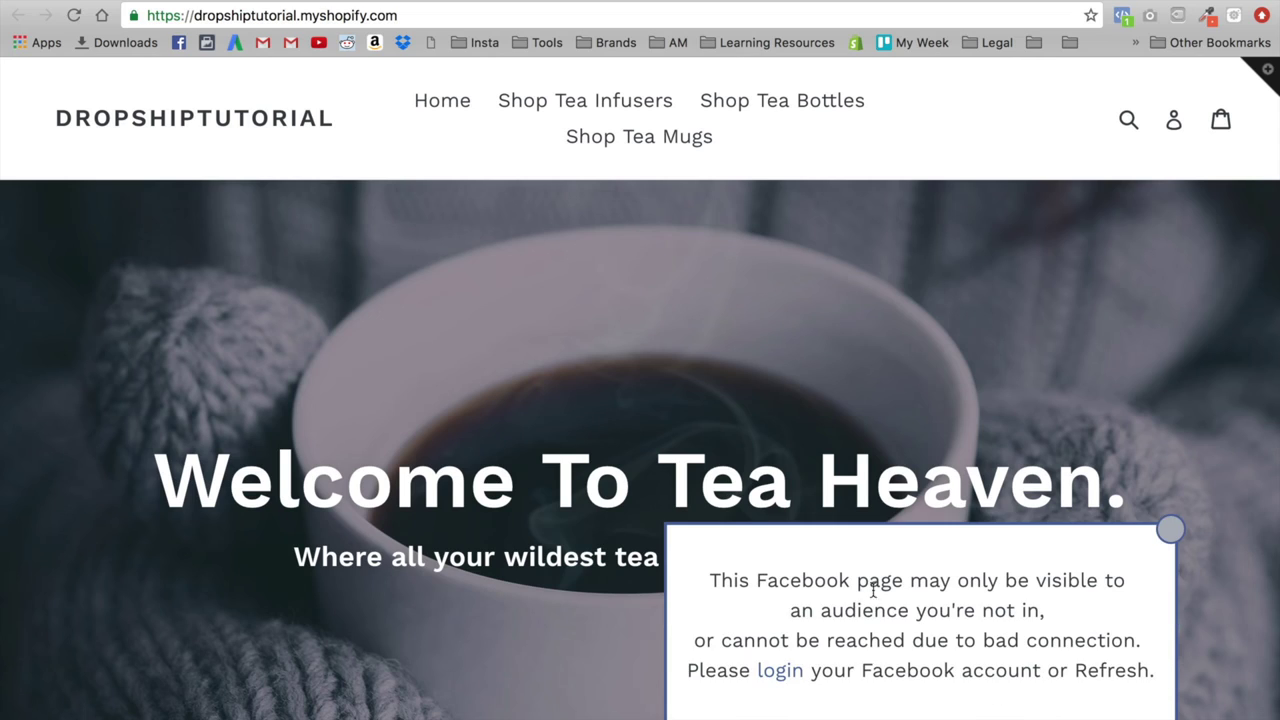
pyautogui.click(1171, 529)
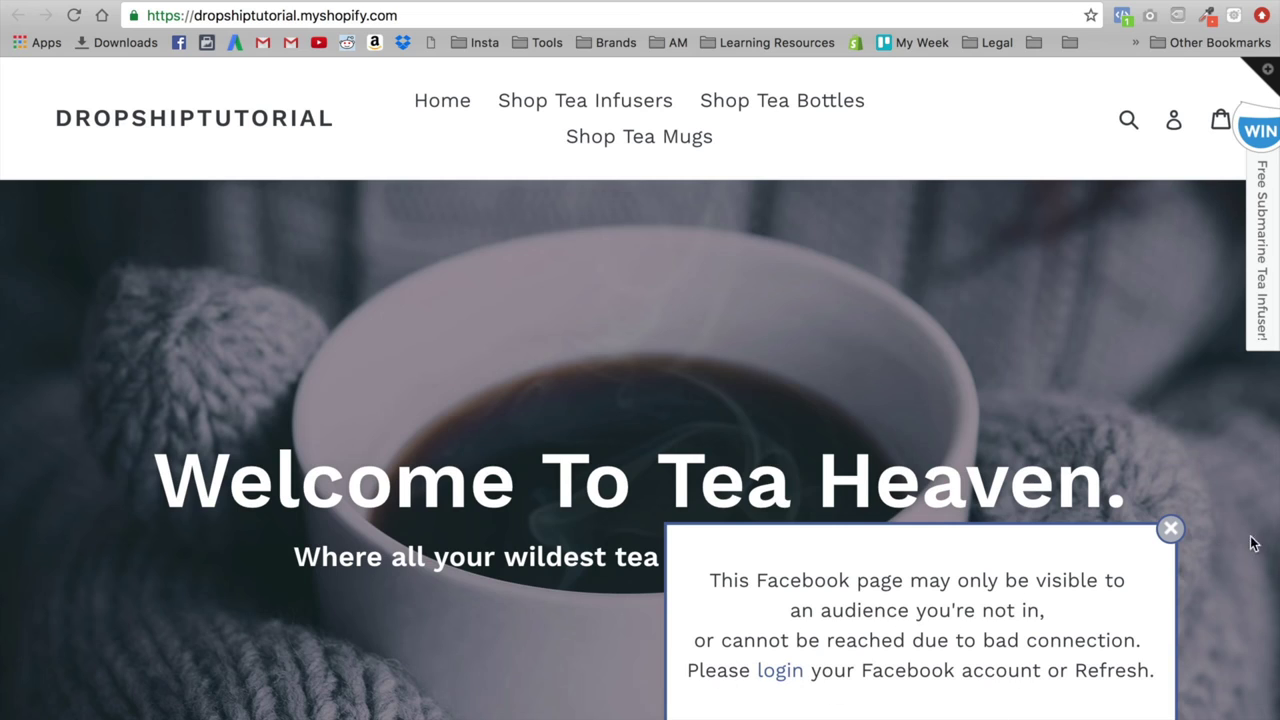
pyautogui.click(1171, 530)
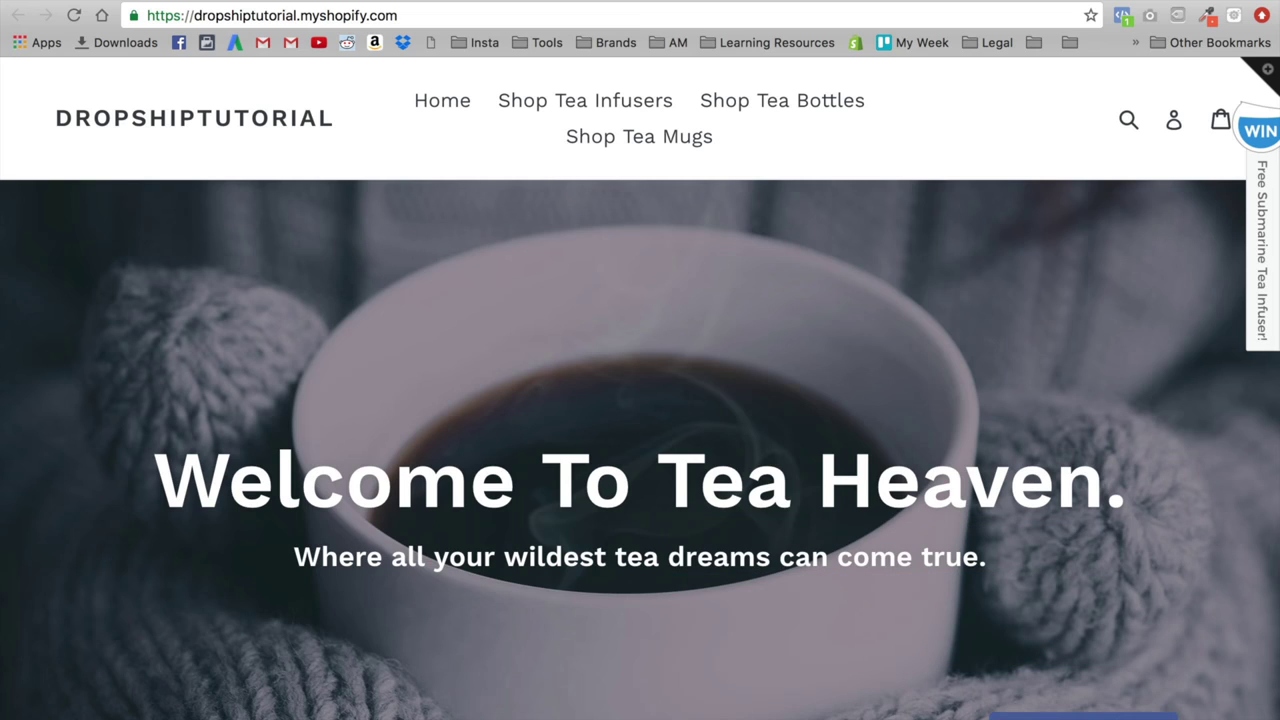
pyautogui.press('super+w')
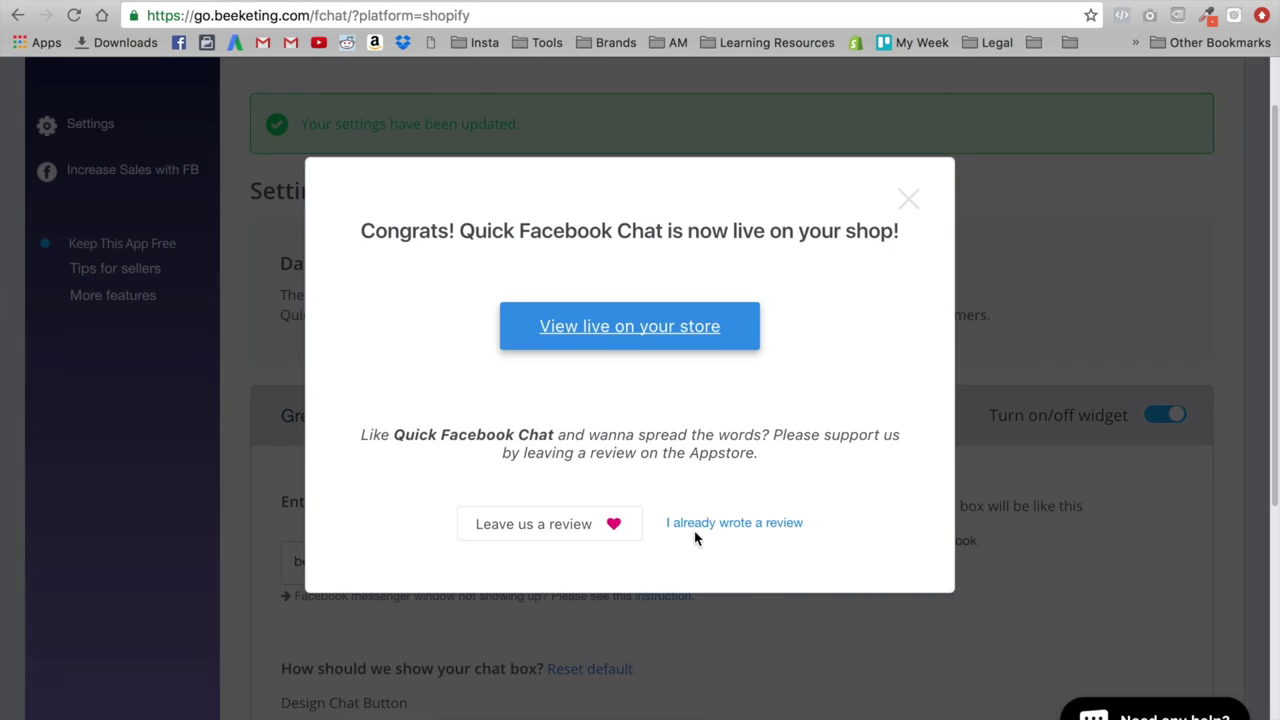
# Step: Reload the chat settings, then move the widget position toward the store page's left side and activate the change
pyautogui.click(908, 197)
pyautogui.scroll(-2, 782, 598)
pyautogui.scroll(-5, 631, 560)
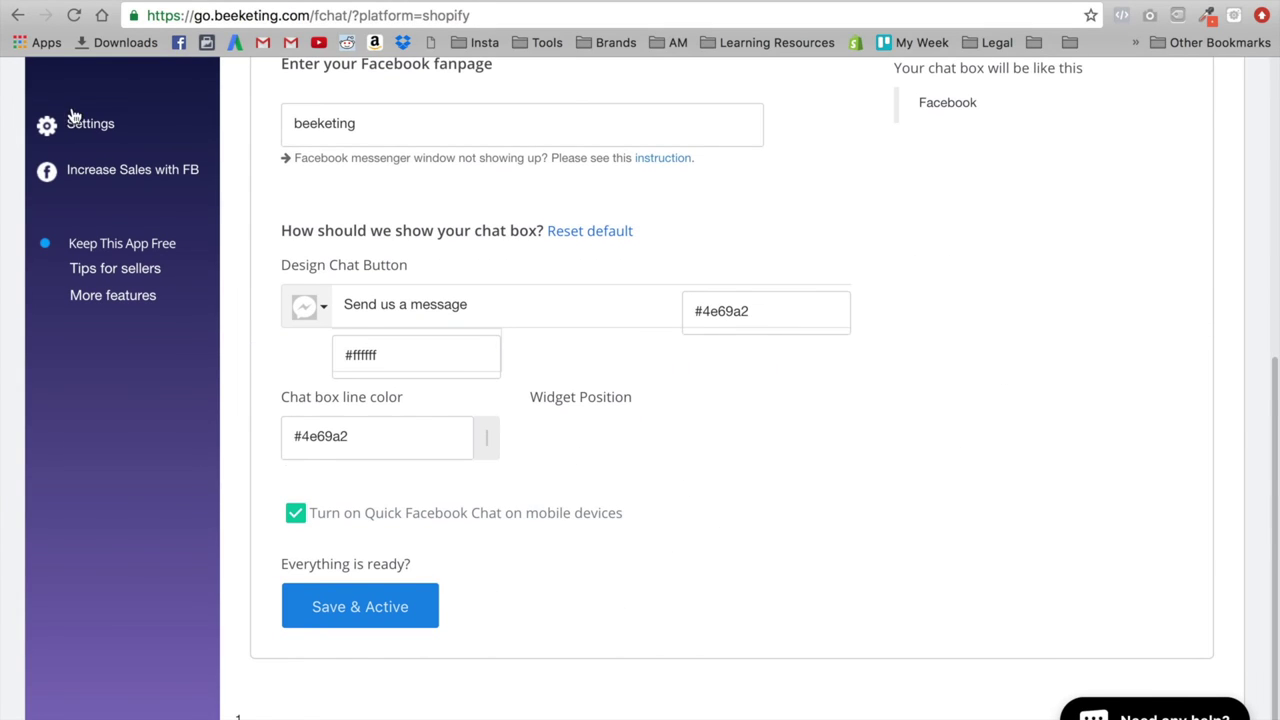
pyautogui.click(74, 15)
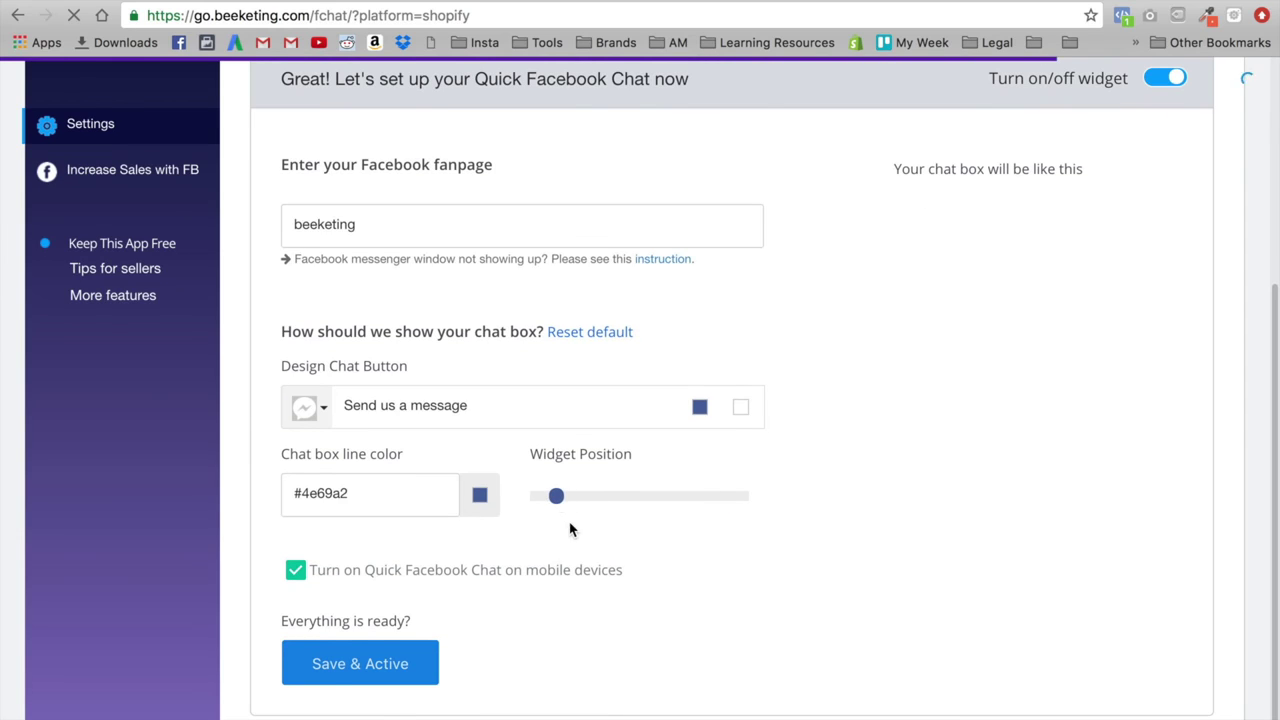
pyautogui.click(336, 659)
pyautogui.click(333, 690)
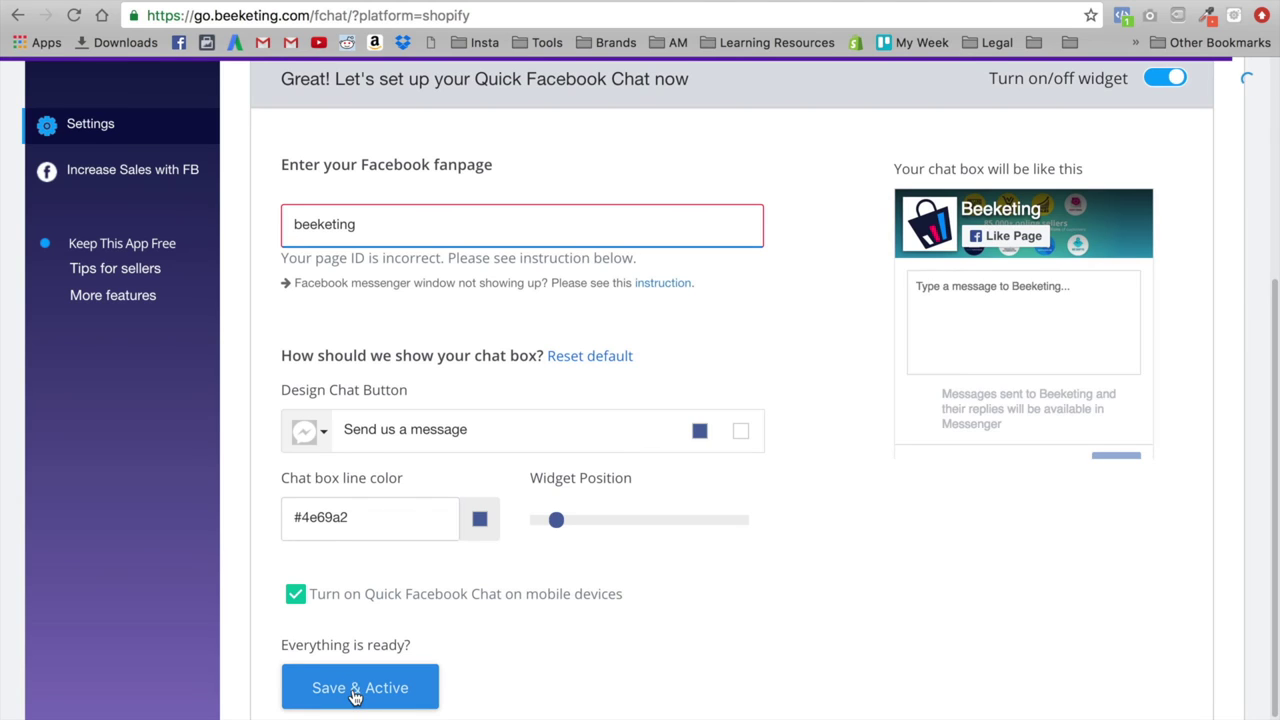
pyautogui.click(355, 697)
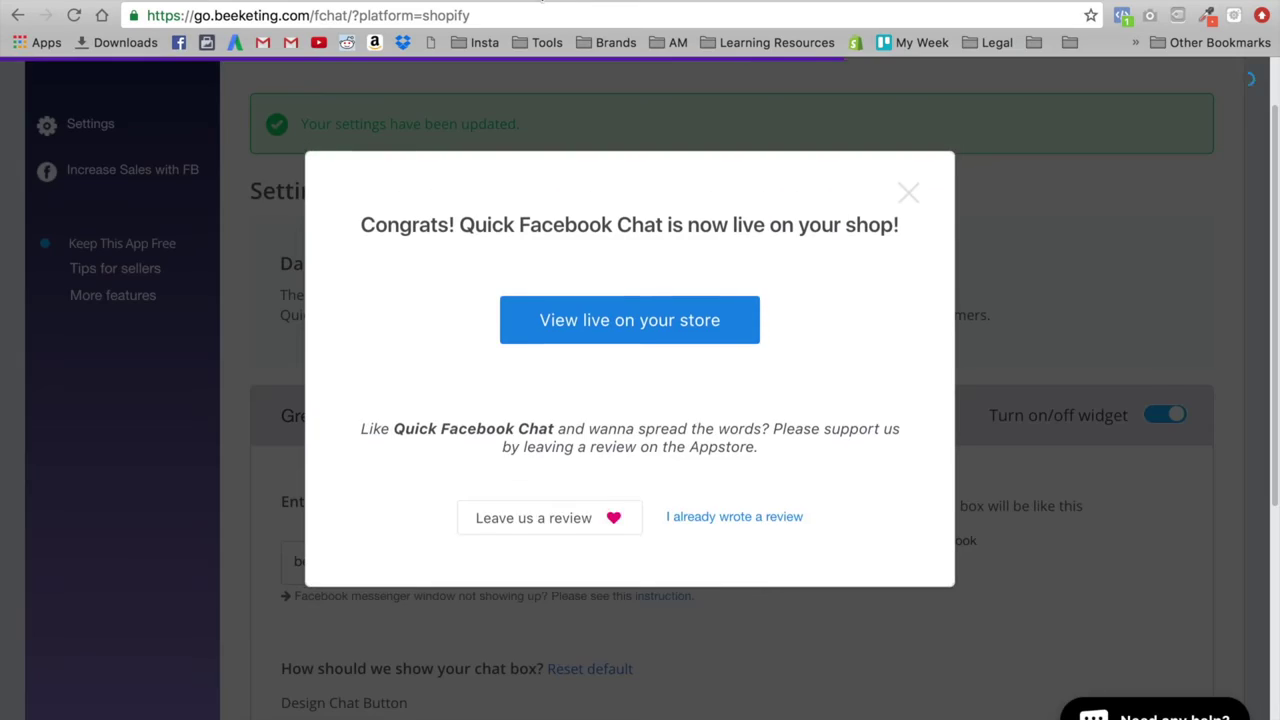
# Step: View the live store again and check how the repositioned chat box and the giveaway widget open, close and follow the page
pyautogui.click(629, 317)
pyautogui.click(86, 15)
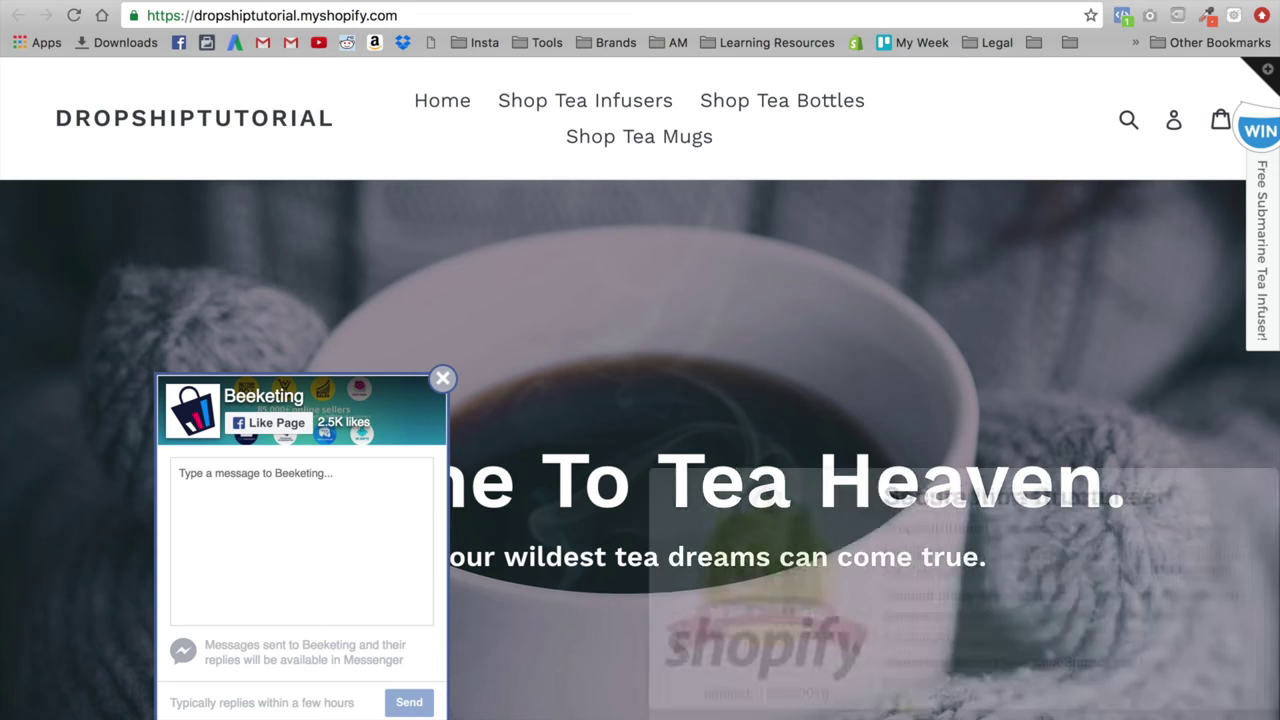
pyautogui.click(1268, 164)
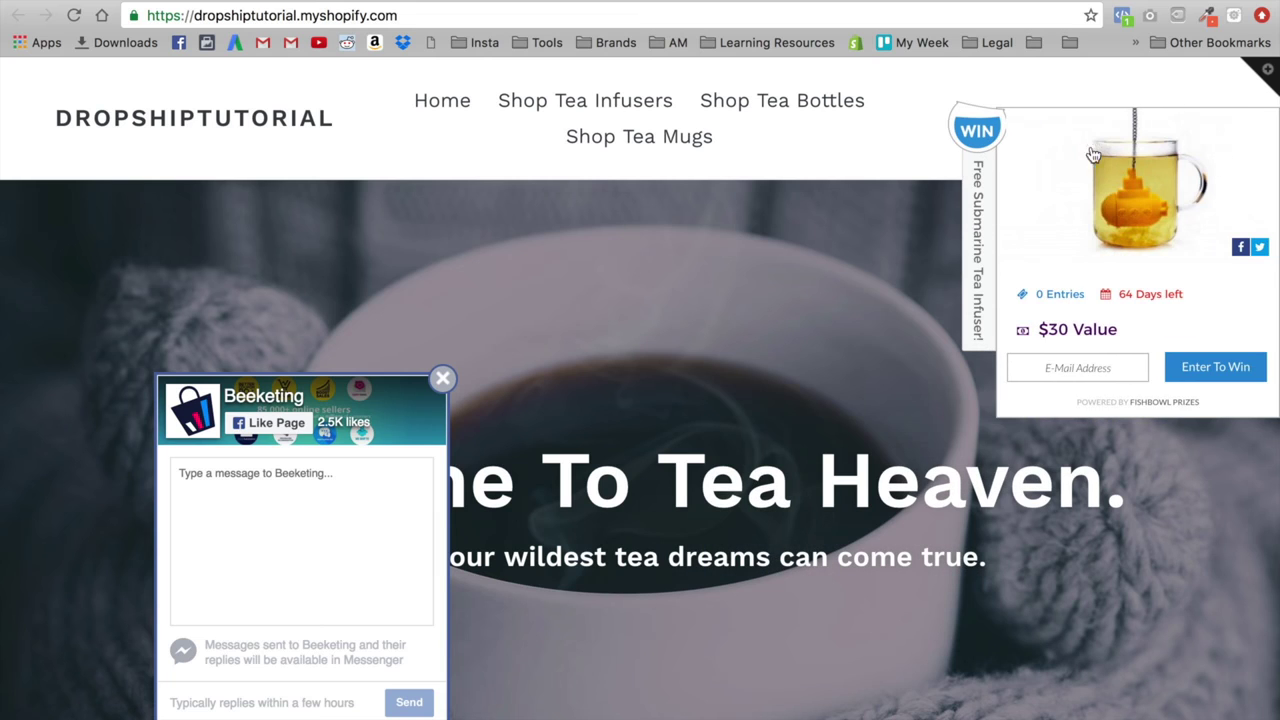
pyautogui.click(441, 383)
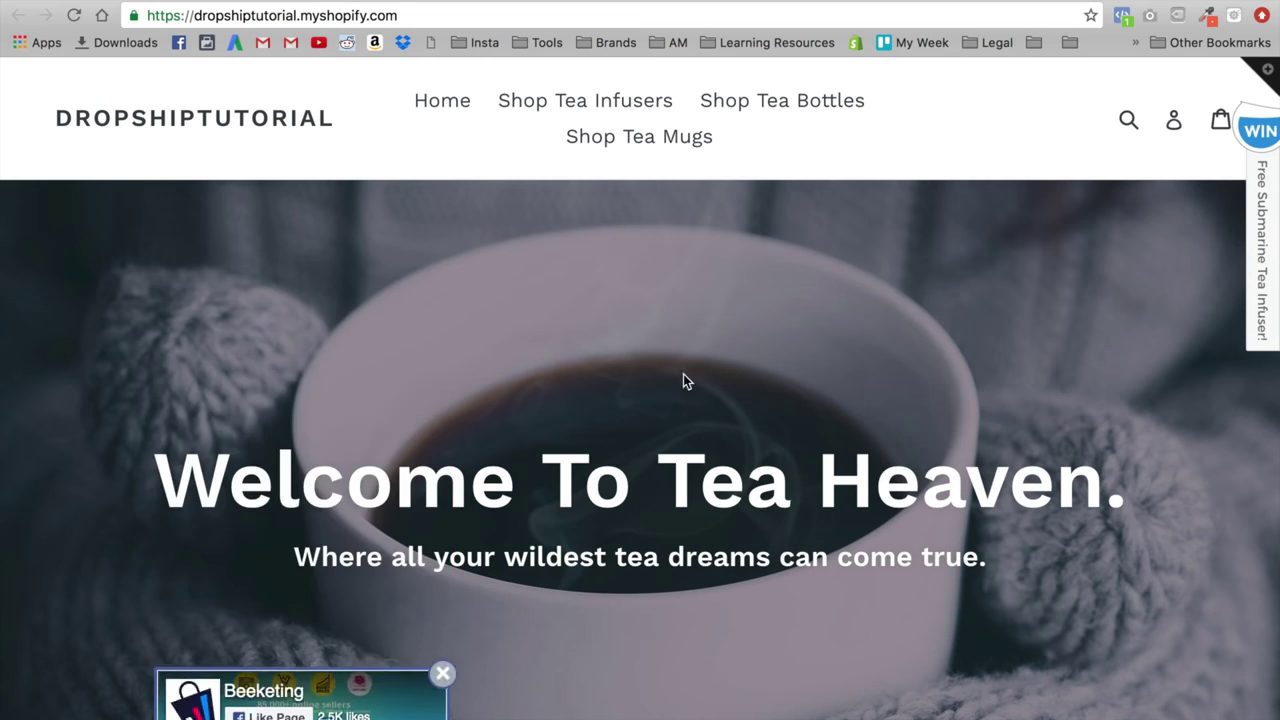
pyautogui.scroll(-15, 605, 383)
pyautogui.scroll(15, 708, 372)
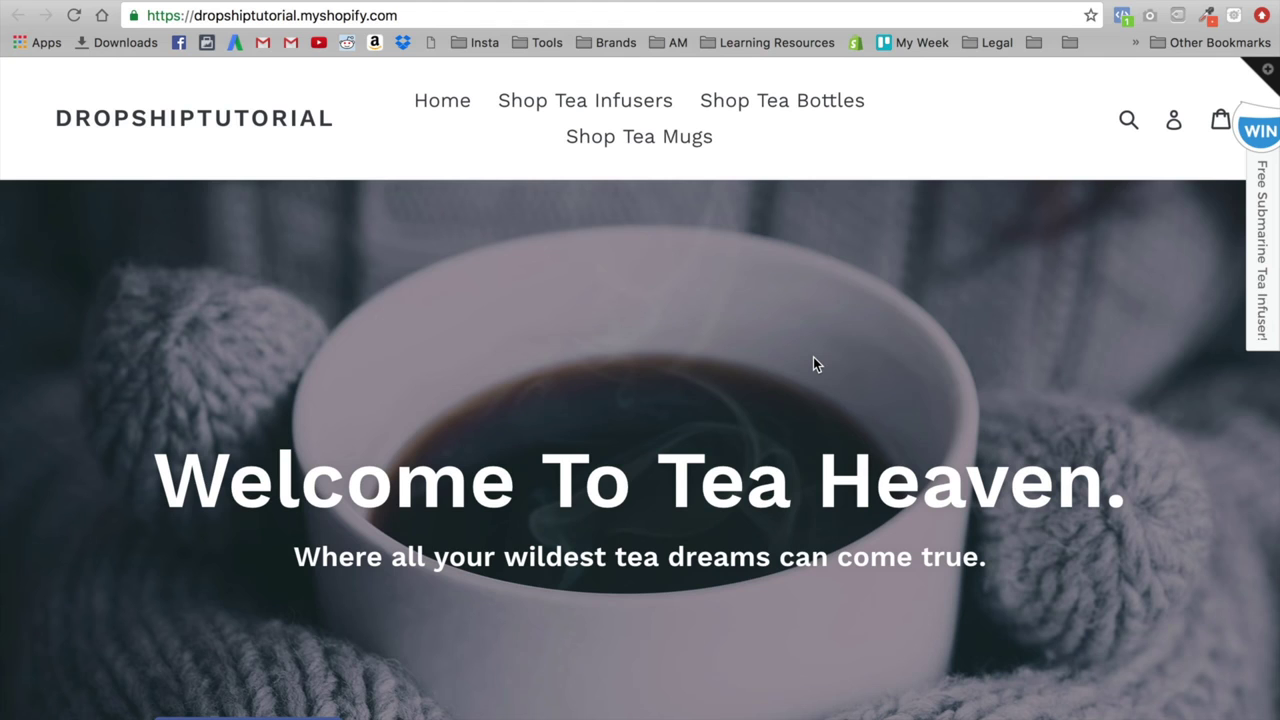
pyautogui.scroll(-8, 734, 403)
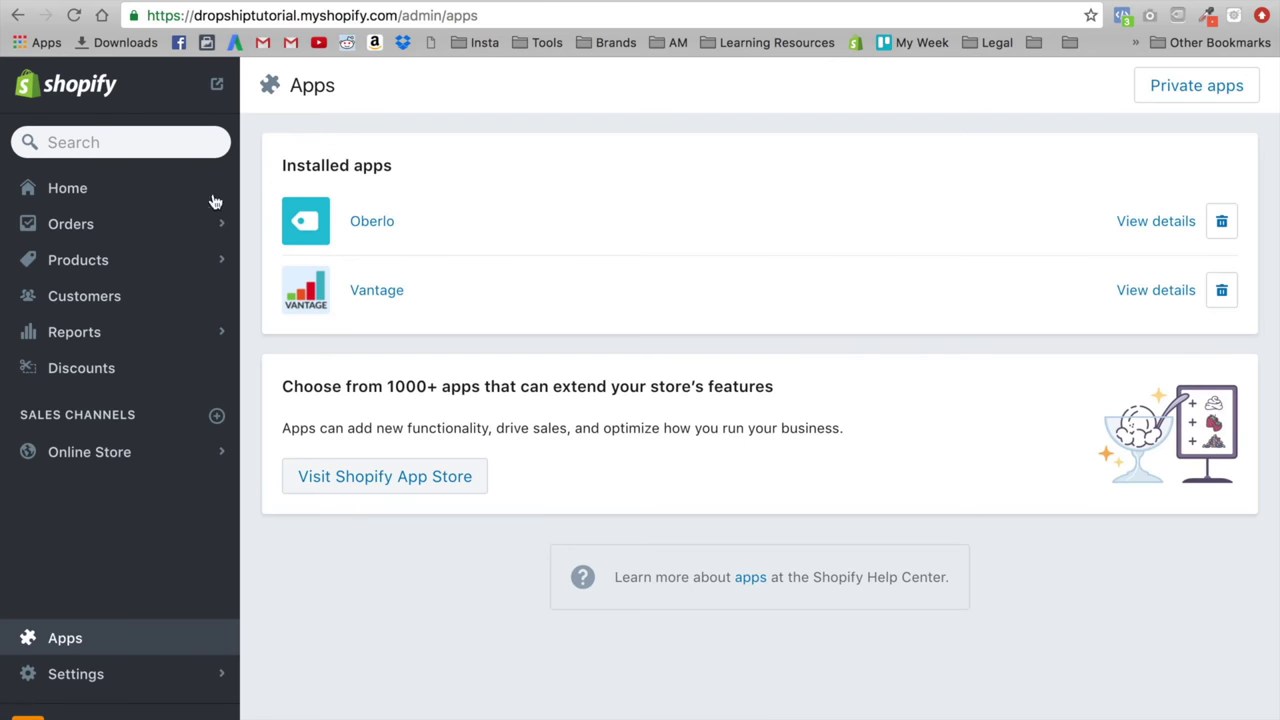
# Step: Switch to the Shopify admin and reload its apps page to refresh the list of installed apps
pyautogui.click(76, 17)
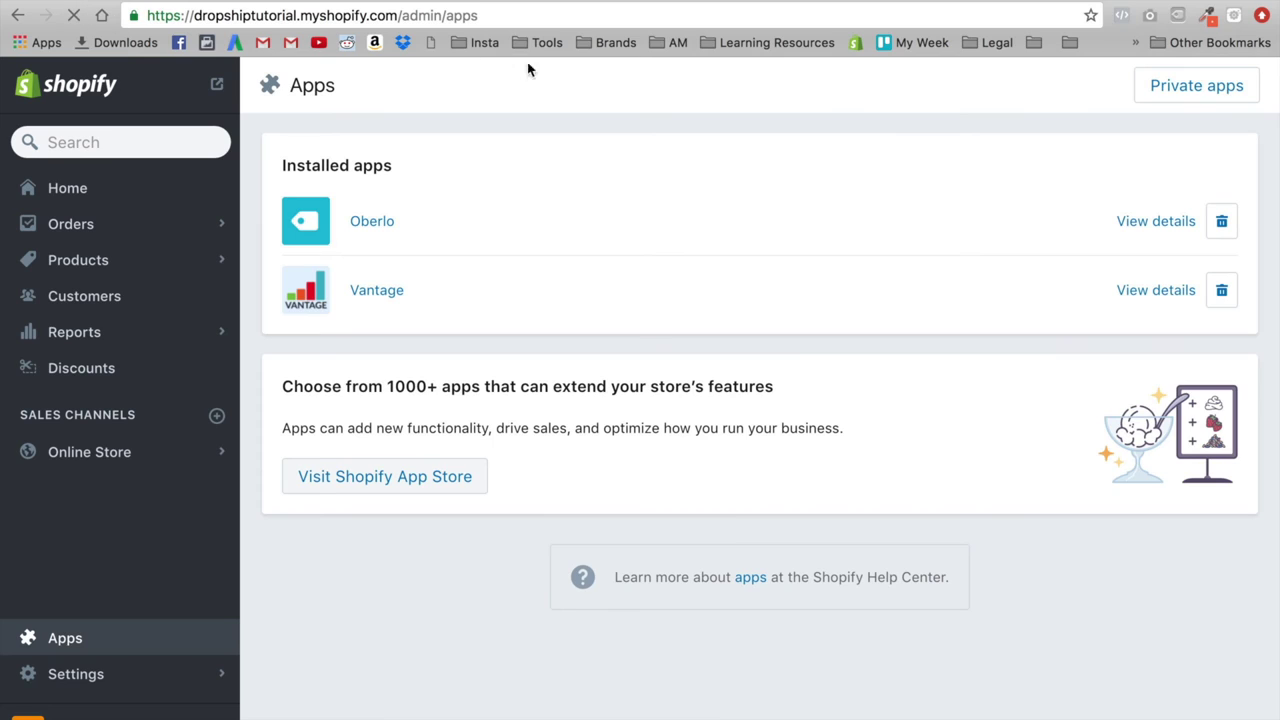